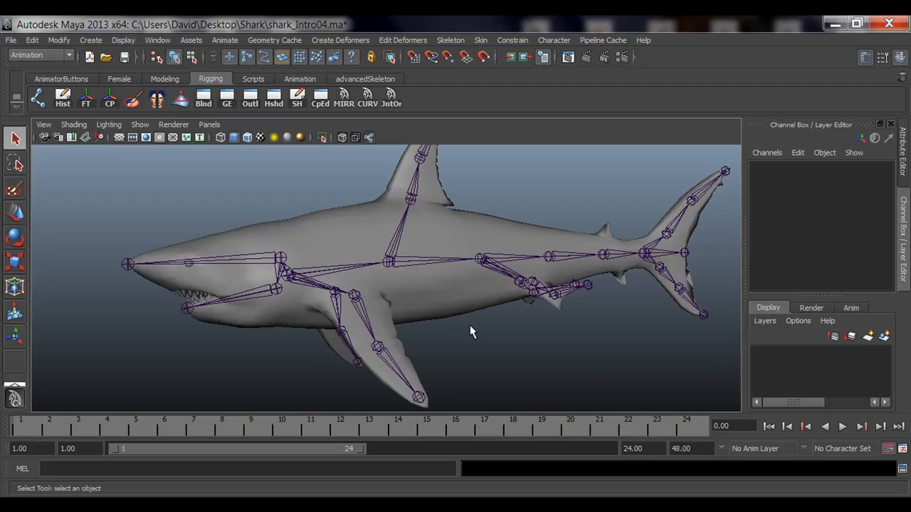
{"action": "right_click_drag", "start_coordinate": [470, 325], "coordinate": [427, 359], "text": "alt"}
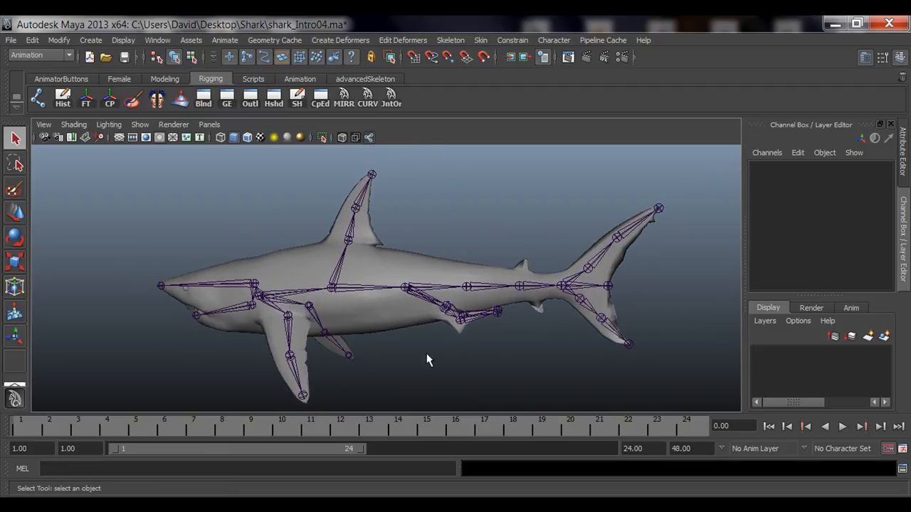
{"action": "left_click_drag", "start_coordinate": [427, 359], "coordinate": [487, 350], "text": "alt"}
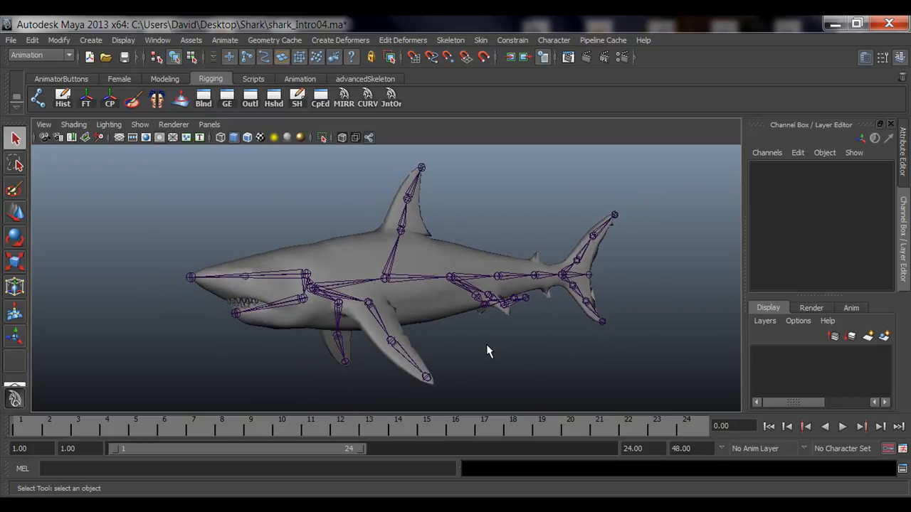
{"action": "left_click_drag", "start_coordinate": [500, 285], "coordinate": [389, 314], "text": "alt"}
{"action": "scroll", "coordinate": [399, 309], "scroll_direction": "up", "scroll_amount": 3}
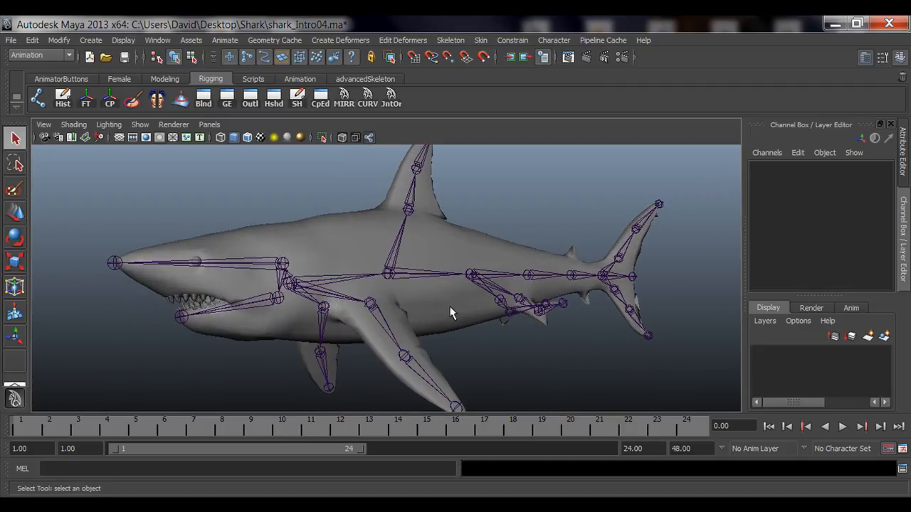
{"action": "left_click_drag", "start_coordinate": [451, 311], "coordinate": [427, 373], "text": "alt"}
{"action": "middle_click_drag", "start_coordinate": [427, 372], "coordinate": [430, 354], "text": "alt"}
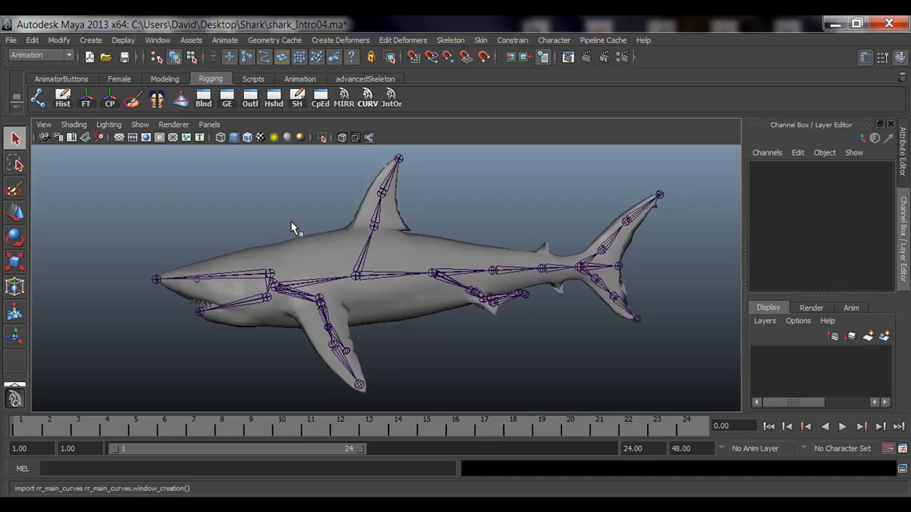
Try out a circle control from the RigBox curve tool's creation shapes, enlarge it and delete it.
{"action": "left_click_drag", "start_coordinate": [373, 181], "coordinate": [642, 79]}
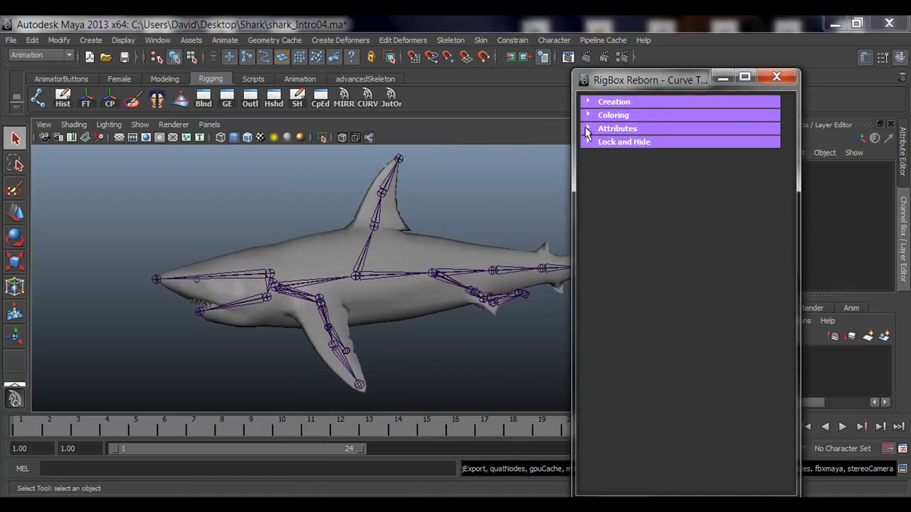
{"action": "left_click", "coordinate": [595, 104]}
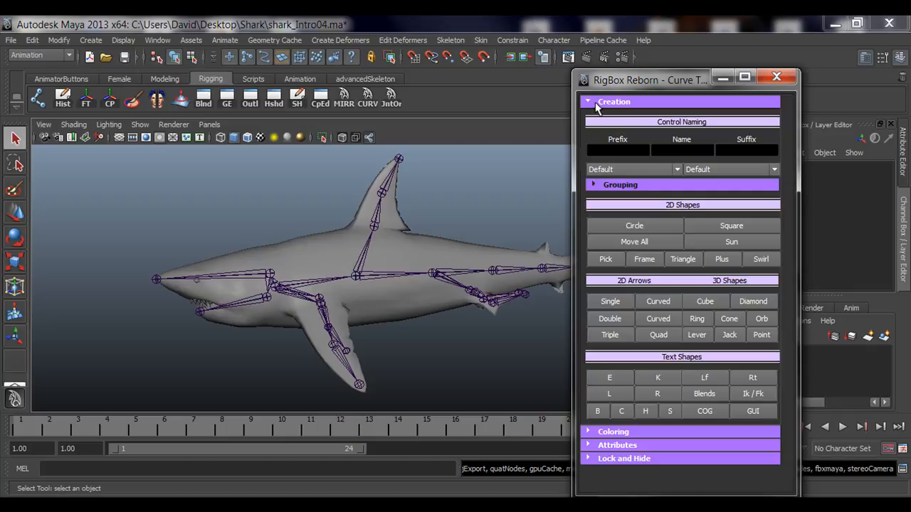
{"action": "left_click", "coordinate": [656, 225]}
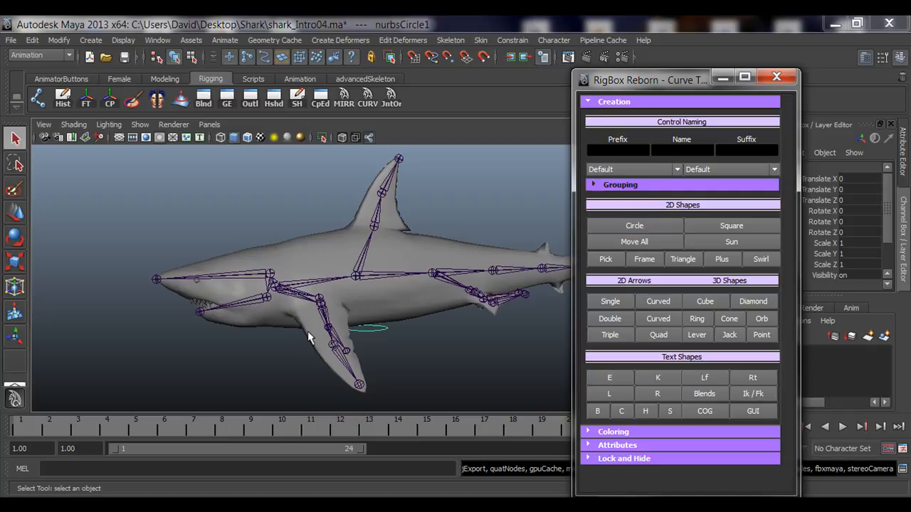
{"action": "key", "text": "r"}
{"action": "left_click_drag", "start_coordinate": [367, 330], "coordinate": [436, 335]}
{"action": "key", "text": "Delete"}
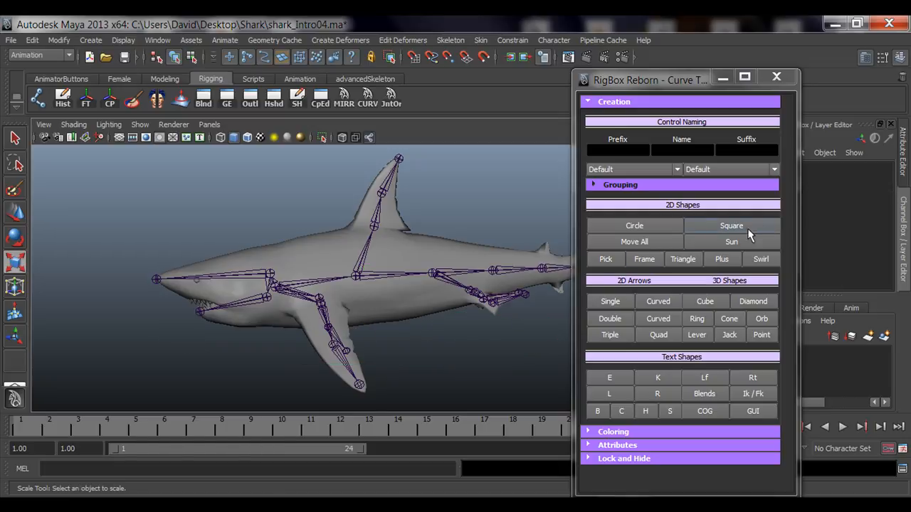
Try out a Move All control shape, delete it and close the RigBox curve tool.
{"action": "left_click", "coordinate": [645, 244]}
{"action": "left_click_drag", "start_coordinate": [368, 326], "coordinate": [716, 301], "text": "alt"}
{"action": "key", "text": "Delete"}
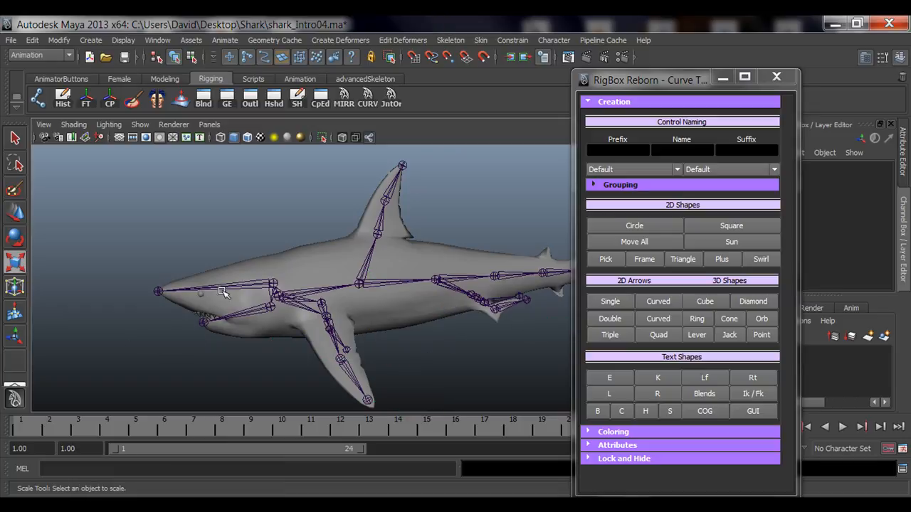
{"action": "left_click_drag", "start_coordinate": [223, 291], "coordinate": [340, 325], "text": "alt"}
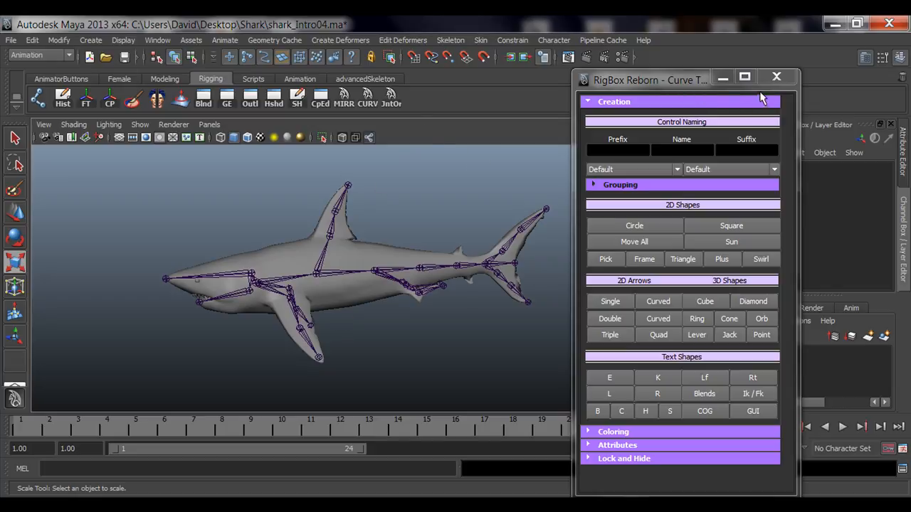
{"action": "left_click_drag", "start_coordinate": [666, 82], "coordinate": [648, 72]}
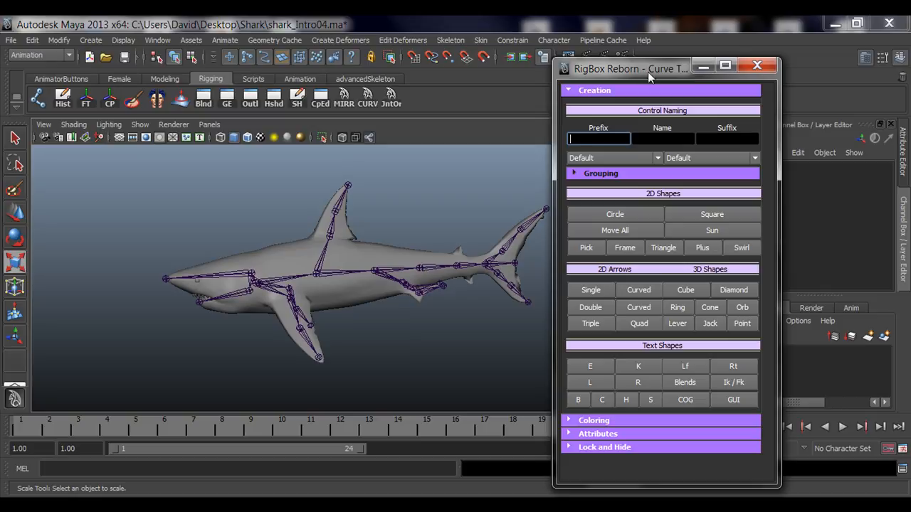
{"action": "left_click", "coordinate": [756, 66]}
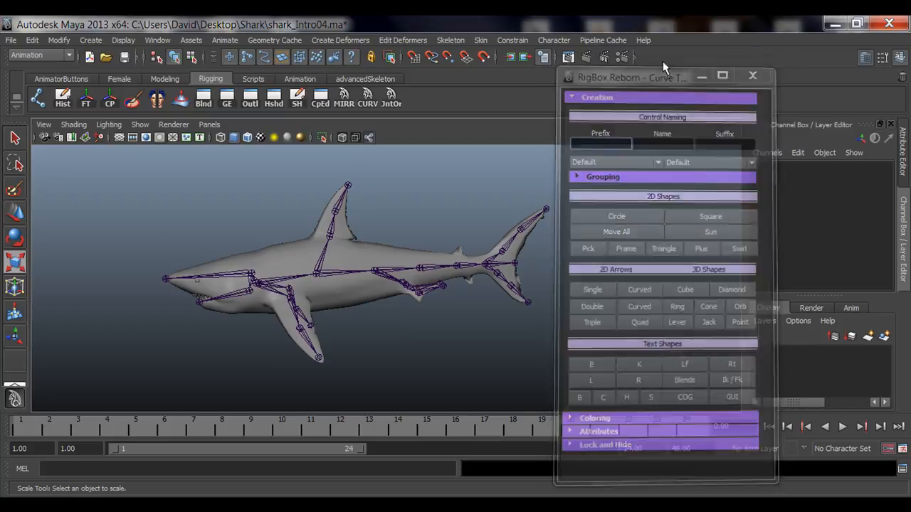
Switch to Firefox and look up the Rig Control Generator script and its how-to video on the Animation Methods scripts page.
{"action": "left_click", "coordinate": [103, 506]}
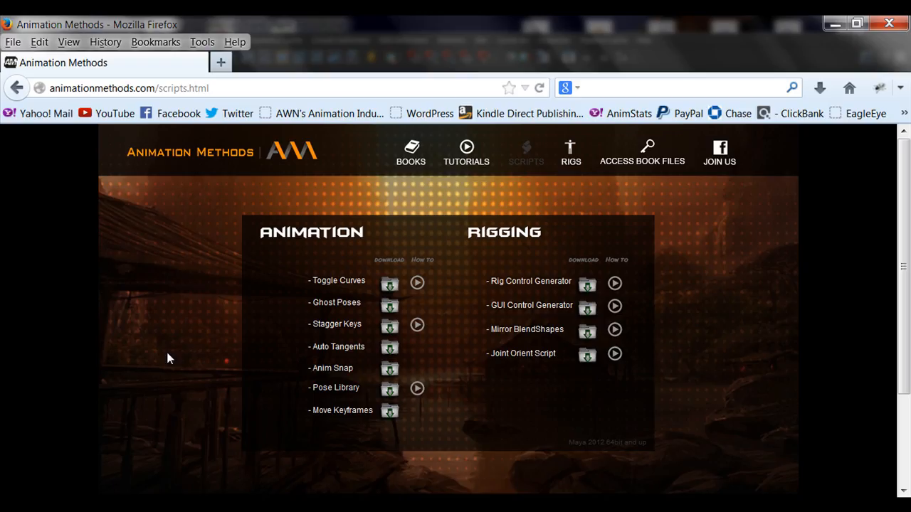
{"action": "left_click", "coordinate": [411, 156]}
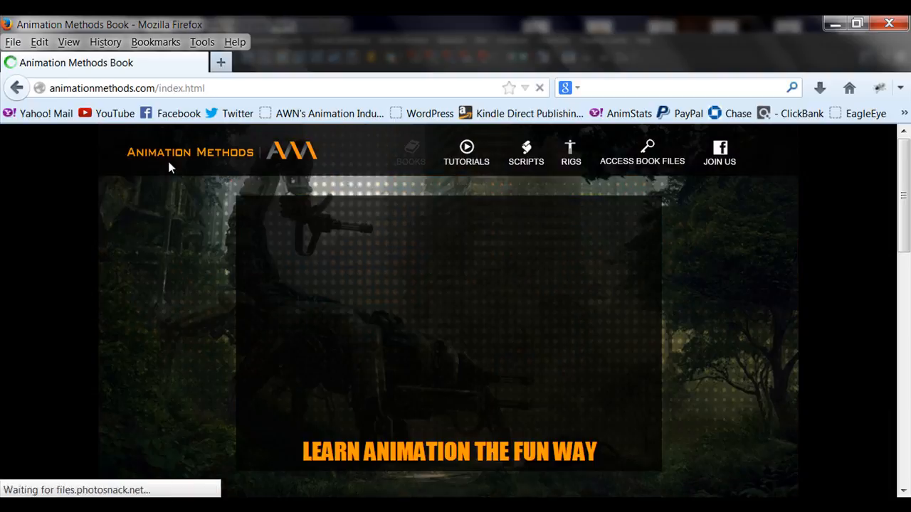
{"action": "left_click", "coordinate": [527, 160]}
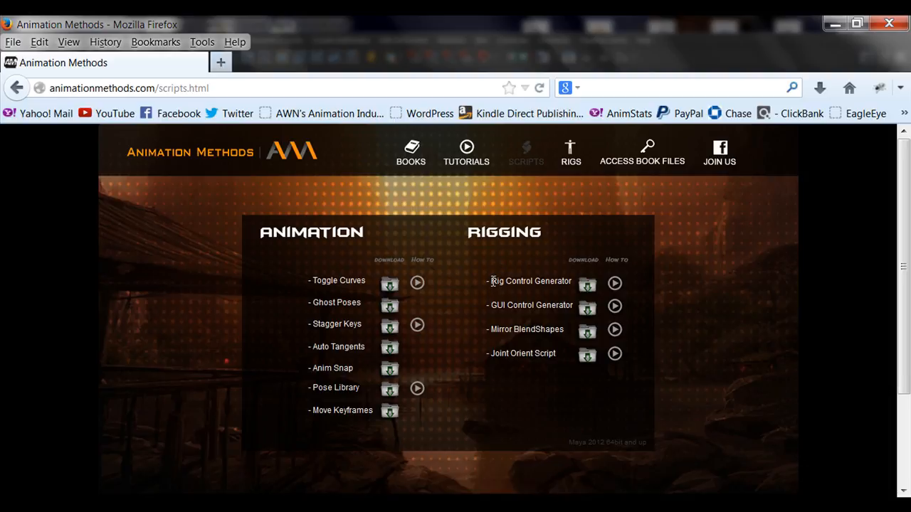
{"action": "left_click_drag", "start_coordinate": [491, 281], "coordinate": [572, 283]}
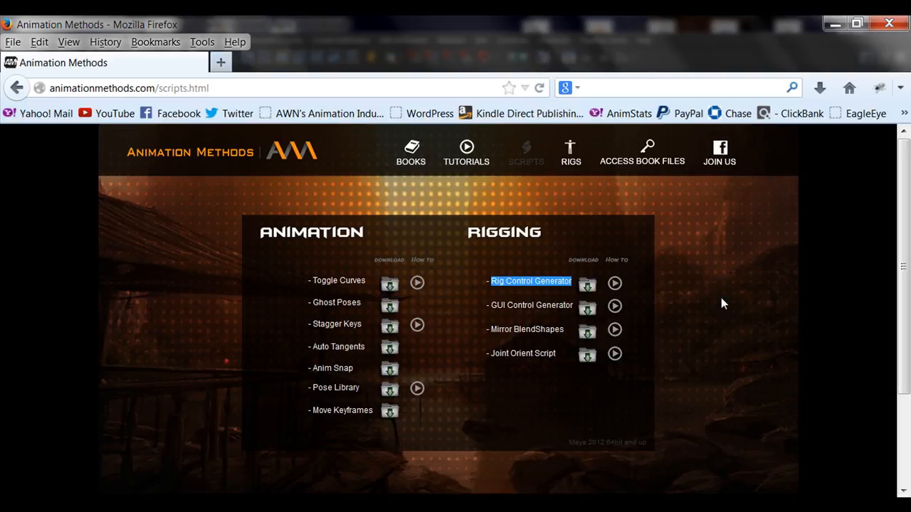
{"action": "left_click", "coordinate": [538, 282]}
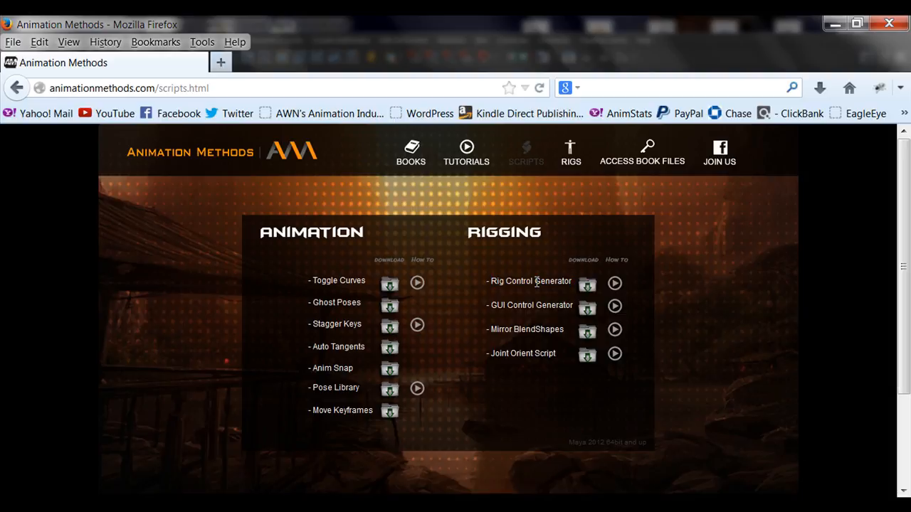
{"action": "left_click", "coordinate": [615, 284]}
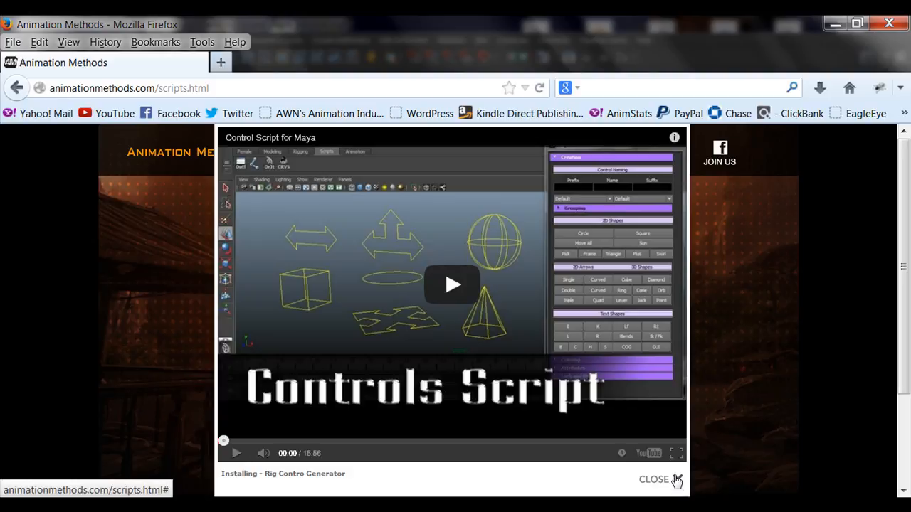
{"action": "left_click", "coordinate": [677, 480]}
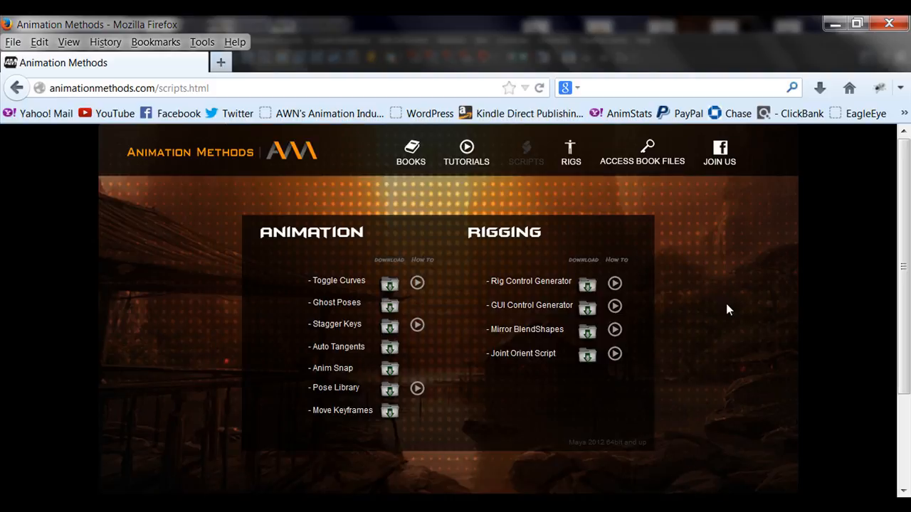
Request the Rig Control Generator download CtrlGen.rar, cancel it and return to Maya.
{"action": "left_click", "coordinate": [588, 288]}
{"action": "left_click_drag", "start_coordinate": [352, 91], "coordinate": [378, 129]}
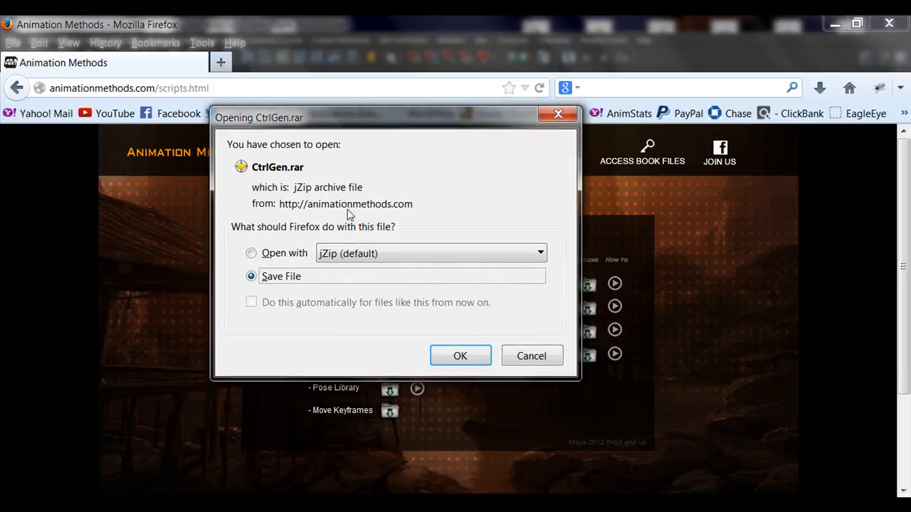
{"action": "left_click", "coordinate": [540, 360]}
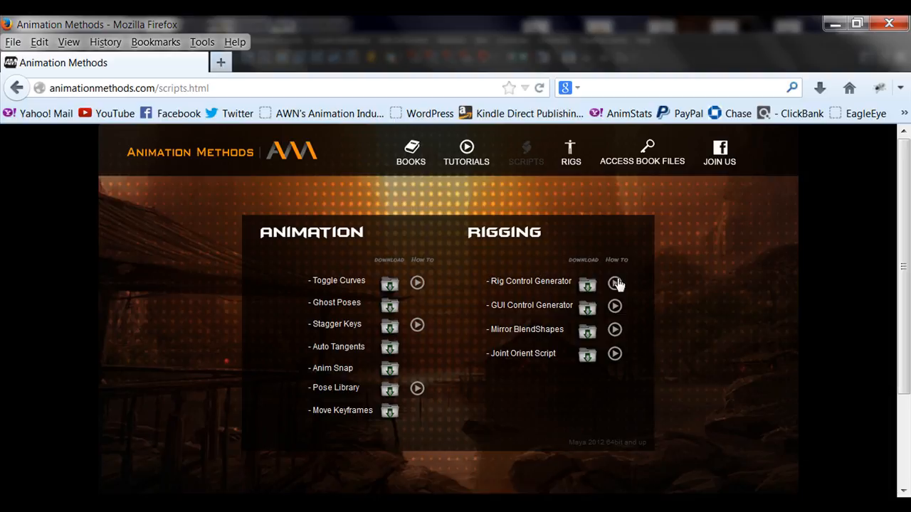
{"action": "left_click", "coordinate": [835, 25]}
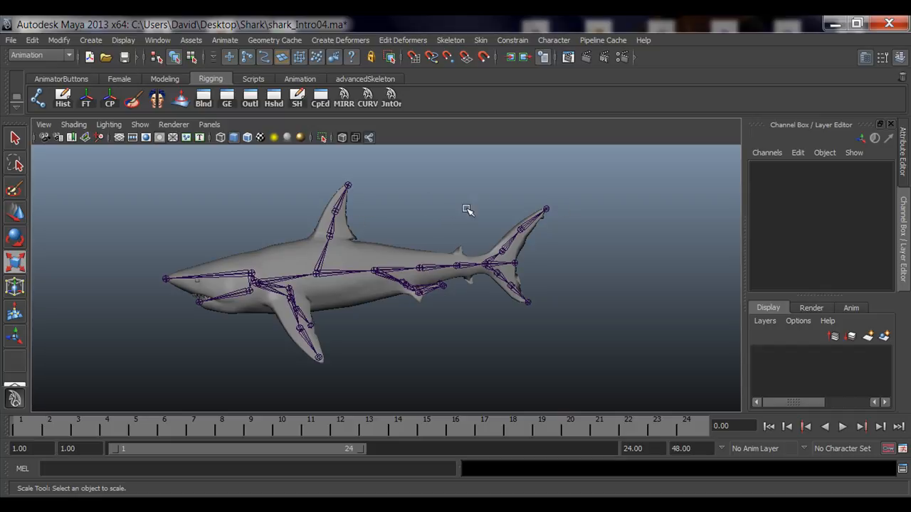
Reopen the RigBox curve tool, review its creation shapes and close it again.
{"action": "key", "text": "q"}
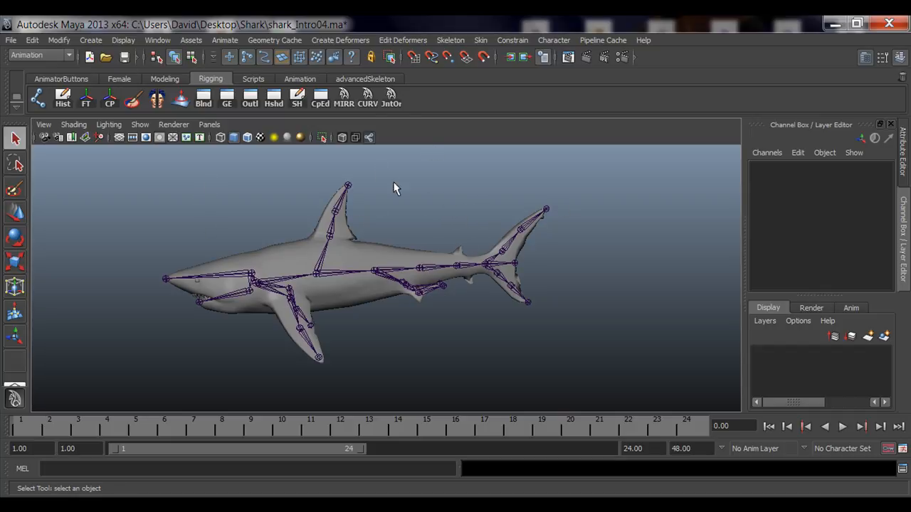
{"action": "left_click", "coordinate": [367, 98]}
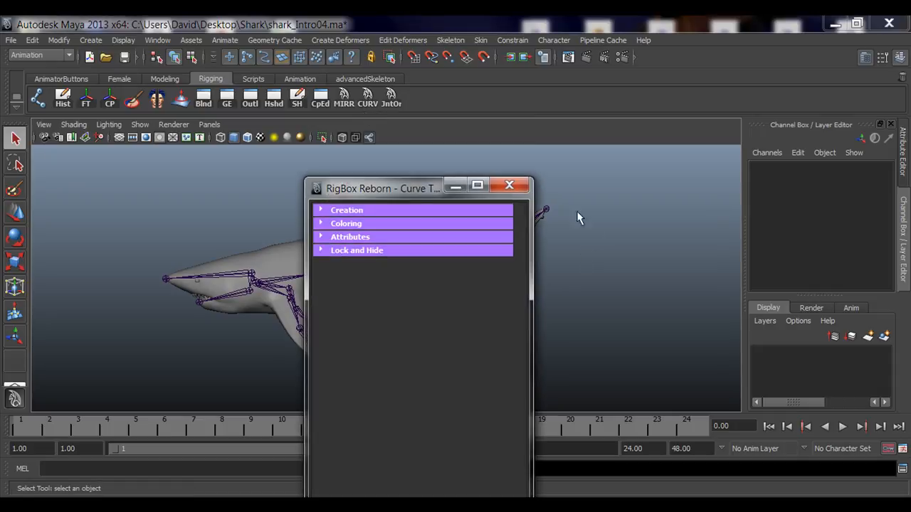
{"action": "left_click_drag", "start_coordinate": [408, 190], "coordinate": [696, 77]}
{"action": "left_click", "coordinate": [657, 98]}
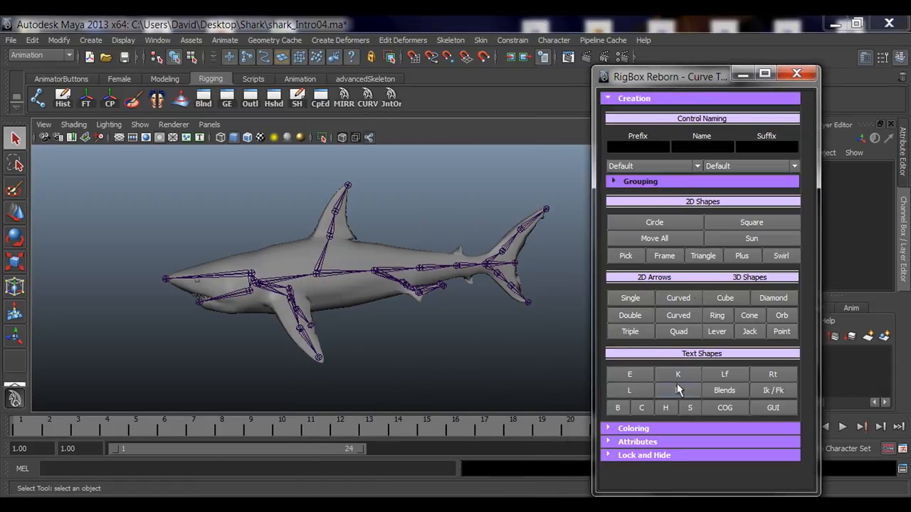
{"action": "left_click", "coordinate": [804, 76]}
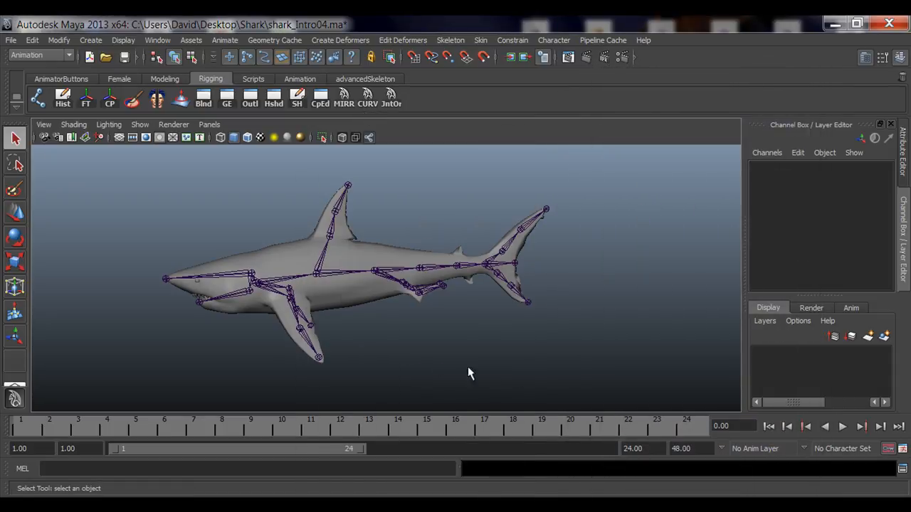
Create a NURBS circle primitive as a control curve for the shark rig.
{"action": "right_click_drag", "start_coordinate": [468, 367], "coordinate": [345, 324], "text": "alt"}
{"action": "left_click_drag", "start_coordinate": [332, 325], "coordinate": [361, 319], "text": "alt"}
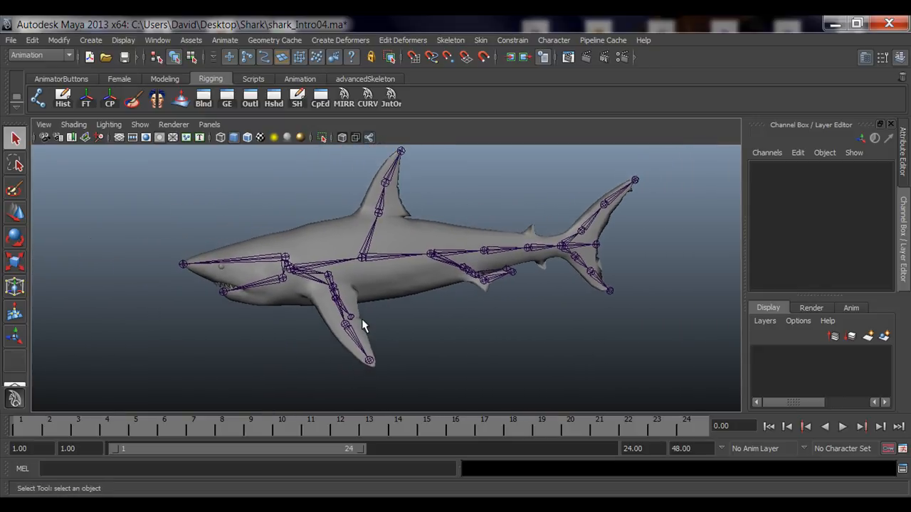
{"action": "left_click", "coordinate": [90, 40]}
{"action": "mouse_move", "coordinate": [108, 63]}
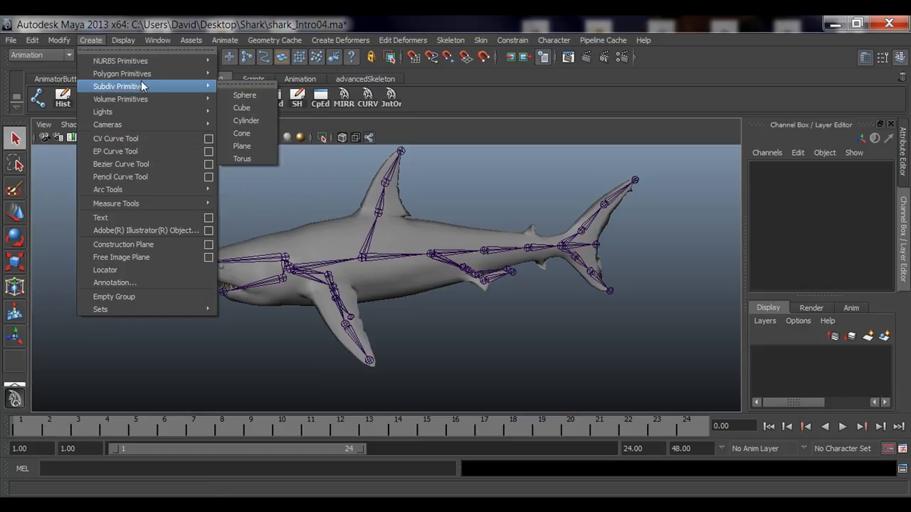
{"action": "mouse_move", "coordinate": [143, 76]}
{"action": "mouse_move", "coordinate": [146, 60]}
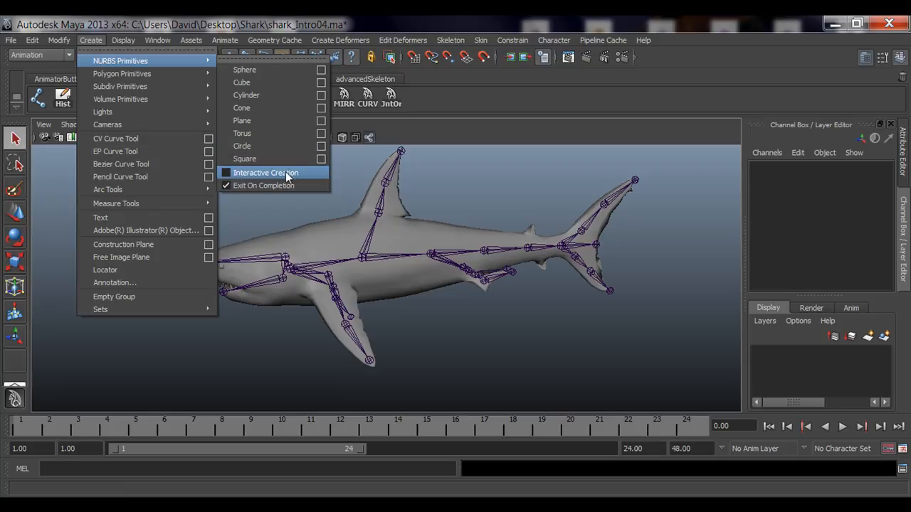
{"action": "left_click", "coordinate": [248, 146]}
{"action": "left_click_drag", "start_coordinate": [427, 307], "coordinate": [374, 311], "text": "alt"}
Move the circle out beside the shark's body, to about 3.79 in X and -1.62 in Z.
{"action": "key", "text": "w"}
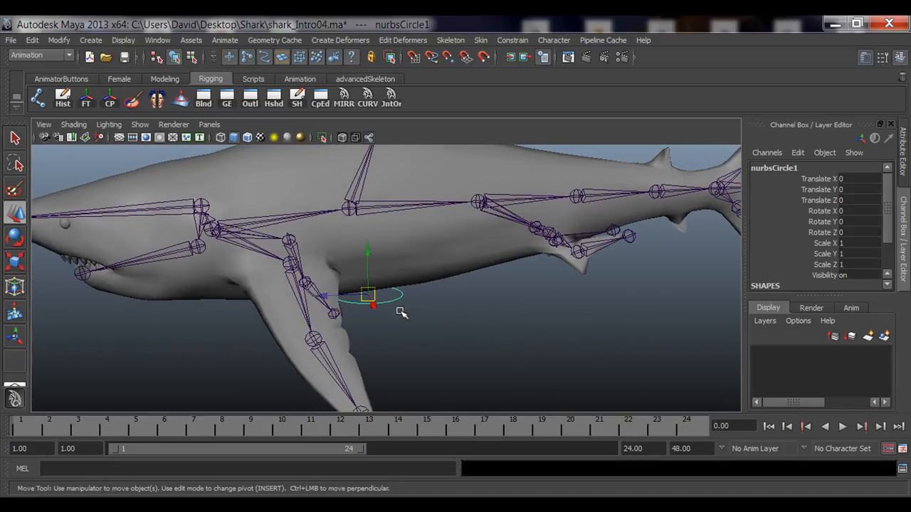
{"action": "right_click_drag", "start_coordinate": [401, 312], "coordinate": [362, 315], "text": "alt"}
{"action": "mouse_move", "coordinate": [385, 316]}
{"action": "left_mouse_down", "text": "alt"}
{"action": "mouse_move", "coordinate": [415, 325]}
{"action": "mouse_move", "coordinate": [378, 358]}
{"action": "mouse_move", "coordinate": [339, 328]}
{"action": "mouse_move", "coordinate": [377, 325]}
{"action": "left_mouse_up", "text": "alt"}
{"action": "right_click_drag", "start_coordinate": [496, 342], "coordinate": [443, 333], "text": "alt"}
{"action": "left_click_drag", "start_coordinate": [443, 331], "coordinate": [411, 324], "text": "alt"}
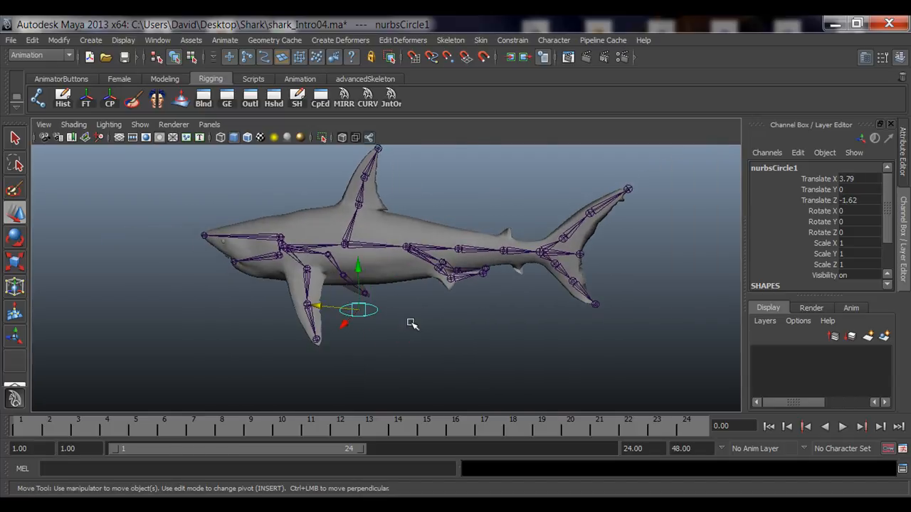
Stand the circle upright by setting its Rotate X to 90, and activate the Move tool.
{"action": "key", "text": "e"}
{"action": "left_click_drag", "start_coordinate": [393, 268], "coordinate": [541, 290]}
{"action": "double_click", "coordinate": [855, 211]}
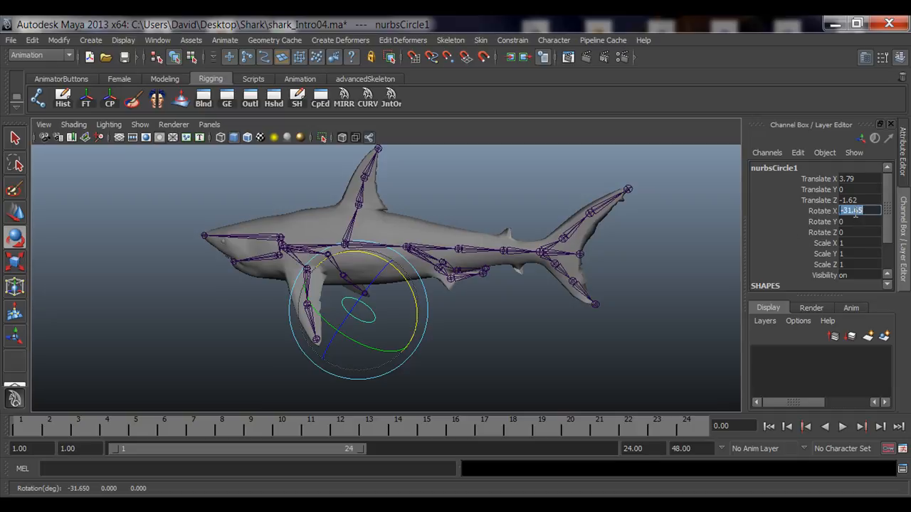
{"action": "type", "text": "90"}
{"action": "key", "text": "Return"}
{"action": "scroll", "coordinate": [541, 298], "scroll_direction": "up", "scroll_amount": 5}
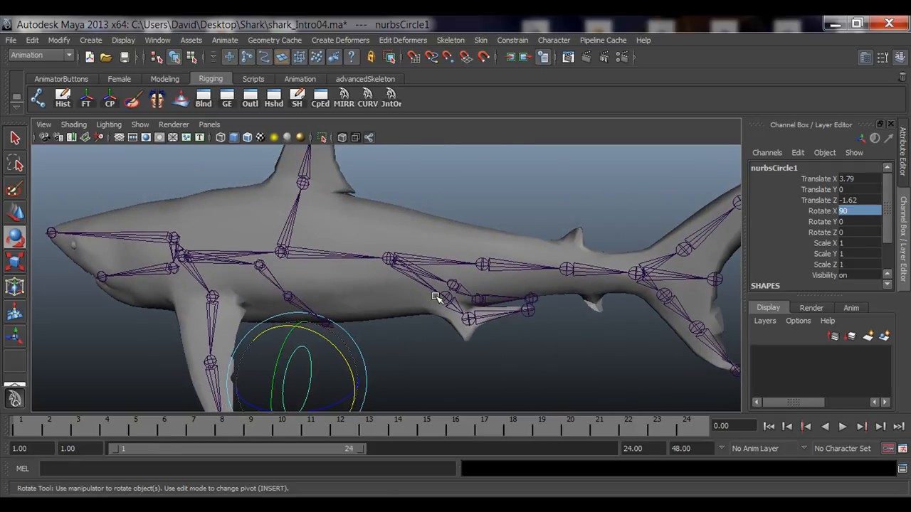
{"action": "key", "text": "w"}
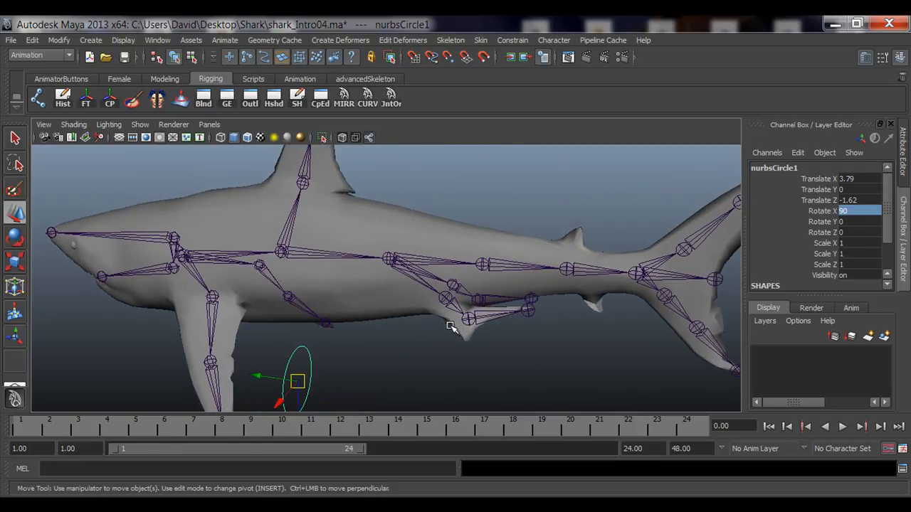
{"action": "middle_click_drag", "start_coordinate": [451, 325], "coordinate": [456, 297], "text": "alt"}
{"action": "scroll", "coordinate": [362, 302], "scroll_direction": "up", "scroll_amount": 4}
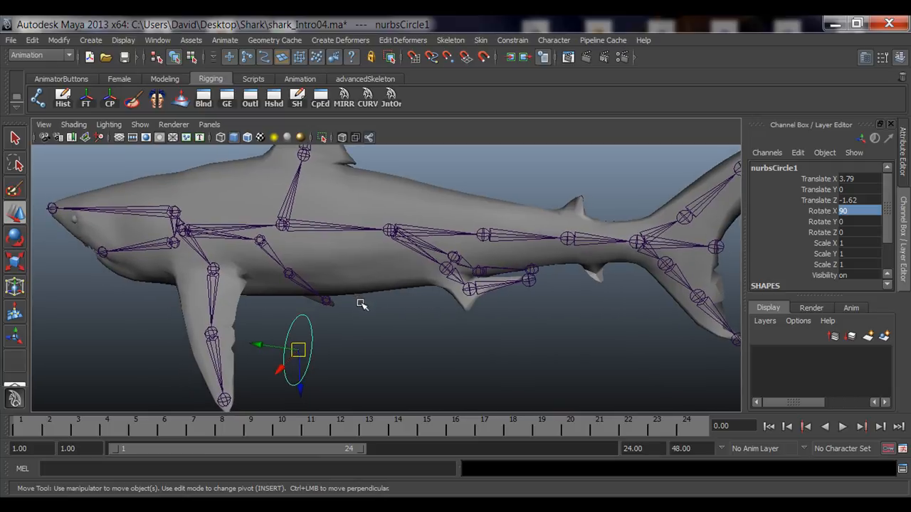
Open the Move tool settings, try the World move axis, return it to Object and close the settings.
{"action": "double_click", "coordinate": [15, 215]}
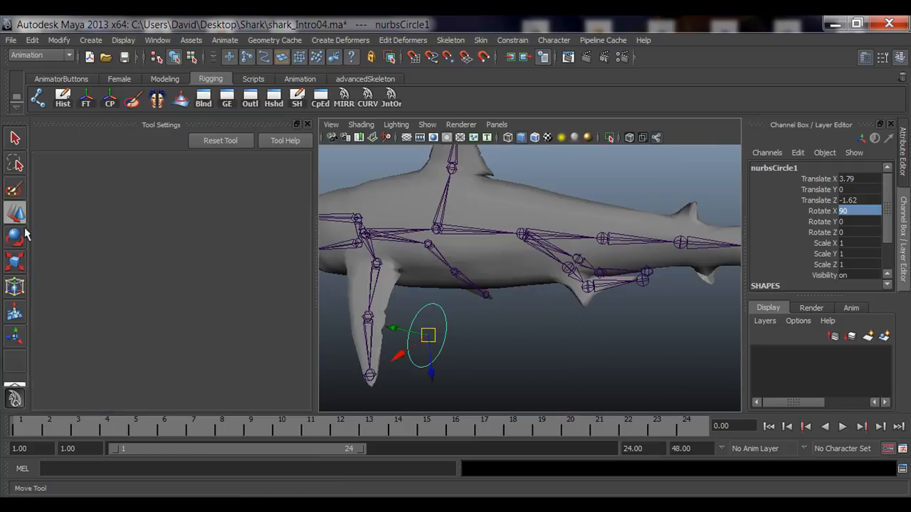
{"action": "left_click", "coordinate": [133, 193]}
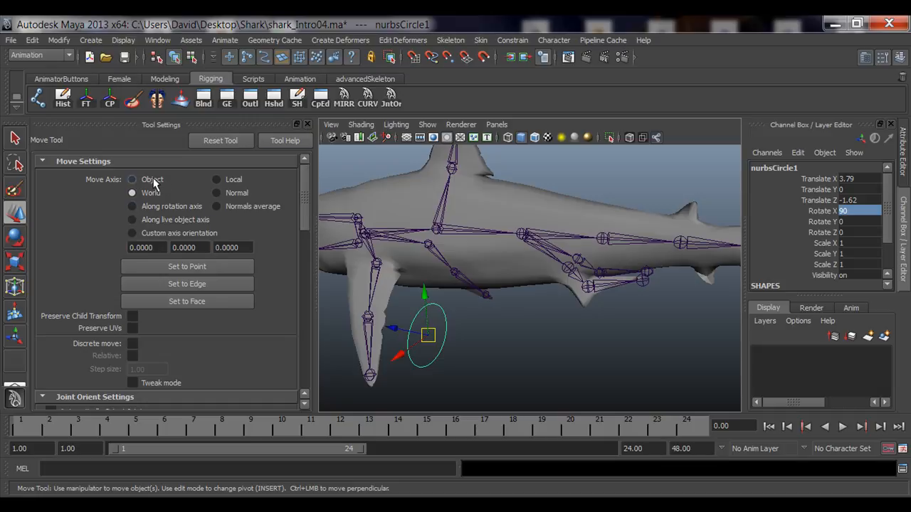
{"action": "left_click", "coordinate": [307, 125]}
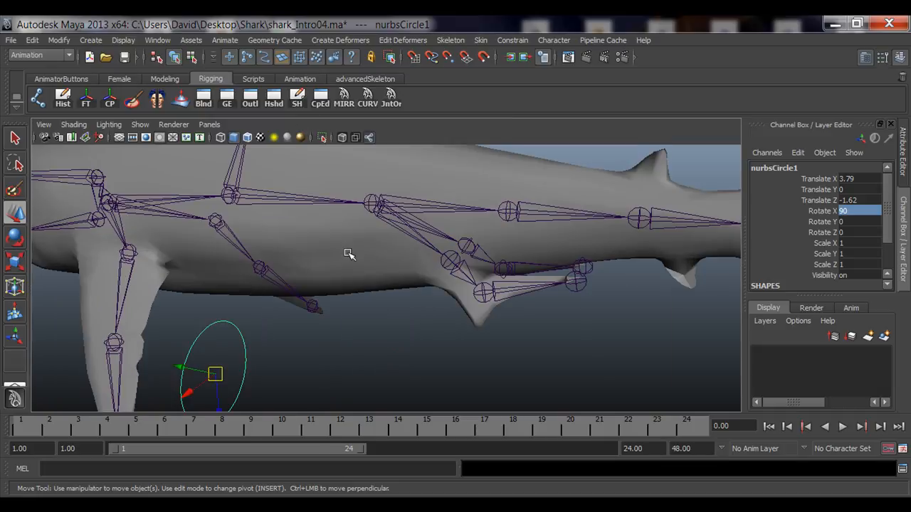
Examine the circle against the shark's body and its joint chain from several angles.
{"action": "left_click_drag", "start_coordinate": [400, 282], "coordinate": [417, 291], "text": "alt"}
{"action": "right_click_drag", "start_coordinate": [417, 291], "coordinate": [343, 279], "text": "alt"}
{"action": "right_click_drag", "start_coordinate": [219, 297], "coordinate": [250, 296], "text": "alt"}
{"action": "left_click_drag", "start_coordinate": [231, 294], "coordinate": [338, 292], "text": "alt"}
{"action": "right_click_drag", "start_coordinate": [338, 292], "coordinate": [284, 285], "text": "alt"}
{"action": "middle_click_drag", "start_coordinate": [450, 270], "coordinate": [439, 265], "text": "alt"}
{"action": "left_click_drag", "start_coordinate": [438, 265], "coordinate": [386, 265], "text": "alt"}
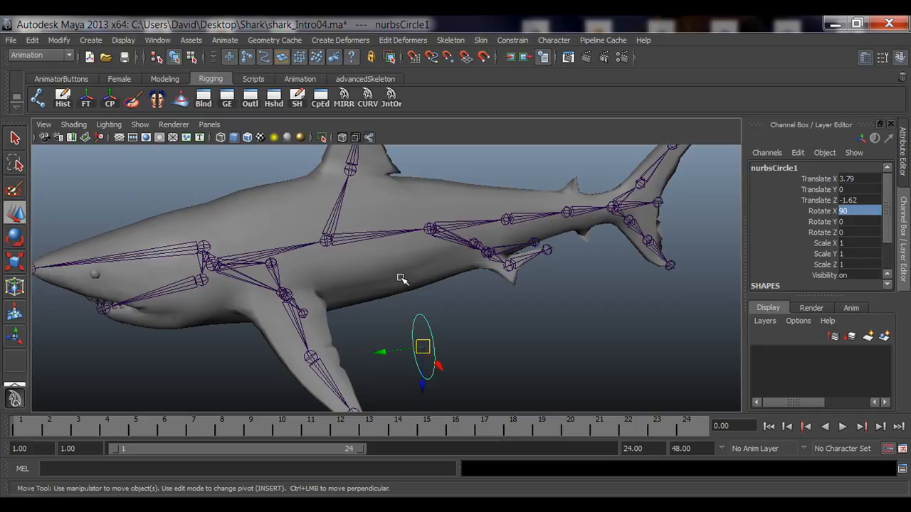
{"action": "middle_click_drag", "start_coordinate": [459, 278], "coordinate": [444, 265], "text": "alt"}
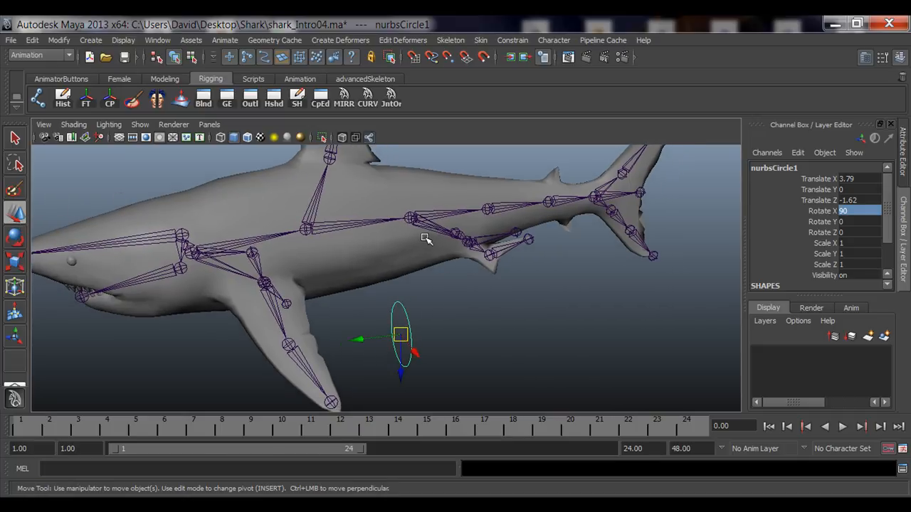
{"action": "middle_click_drag", "start_coordinate": [427, 238], "coordinate": [417, 258], "text": "alt"}
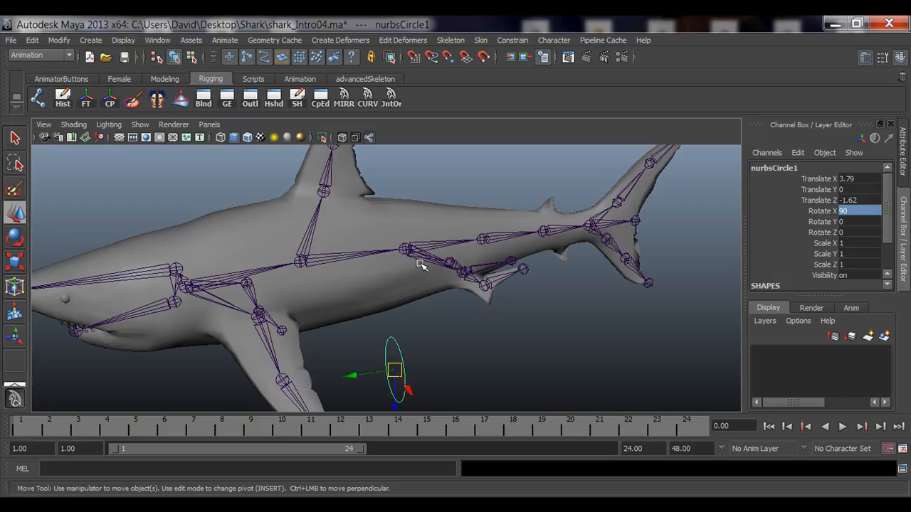
Try to snap the circle onto the spine joint where the pelvic fin chains branch off.
{"action": "key", "text": "v"}
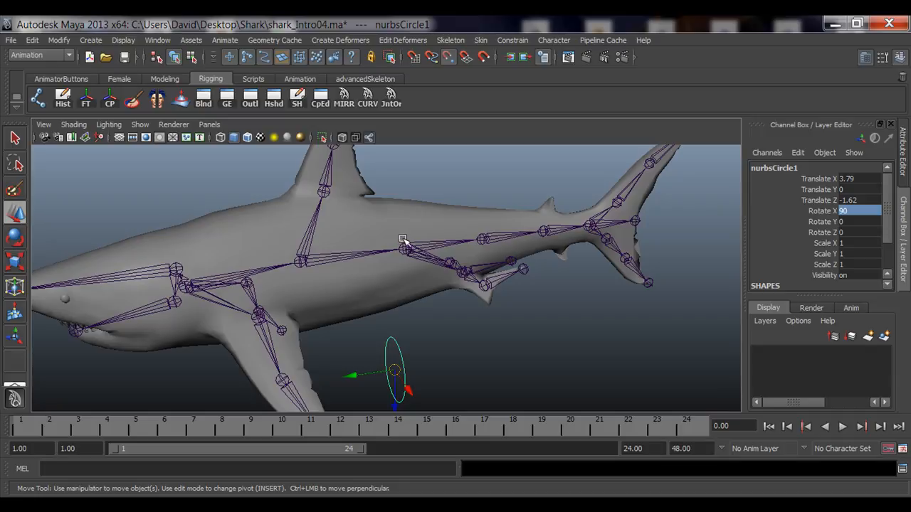
{"action": "middle_click_drag", "start_coordinate": [436, 243], "coordinate": [422, 265], "text": "alt"}
{"action": "right_click_drag", "start_coordinate": [421, 265], "coordinate": [459, 270], "text": "alt"}
{"action": "middle_click_drag", "start_coordinate": [460, 271], "coordinate": [440, 289], "text": "alt"}
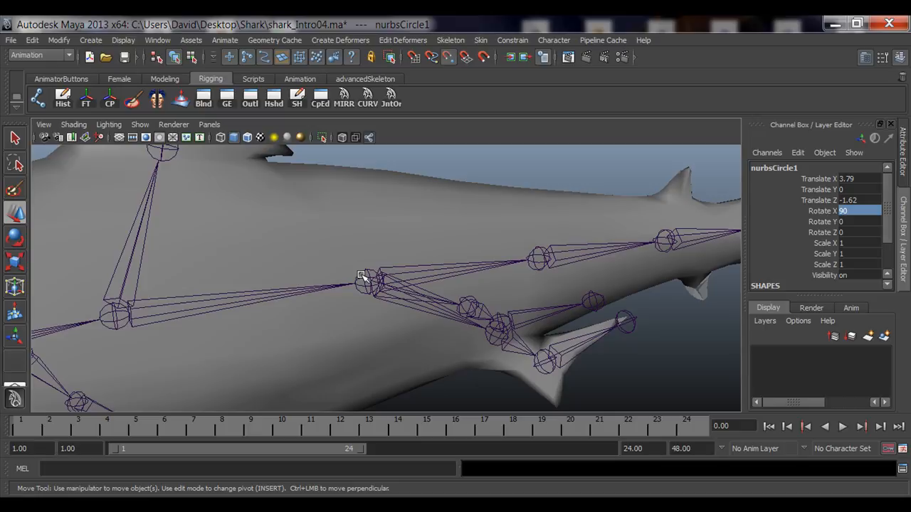
{"action": "middle_click_drag", "start_coordinate": [367, 279], "coordinate": [369, 285]}
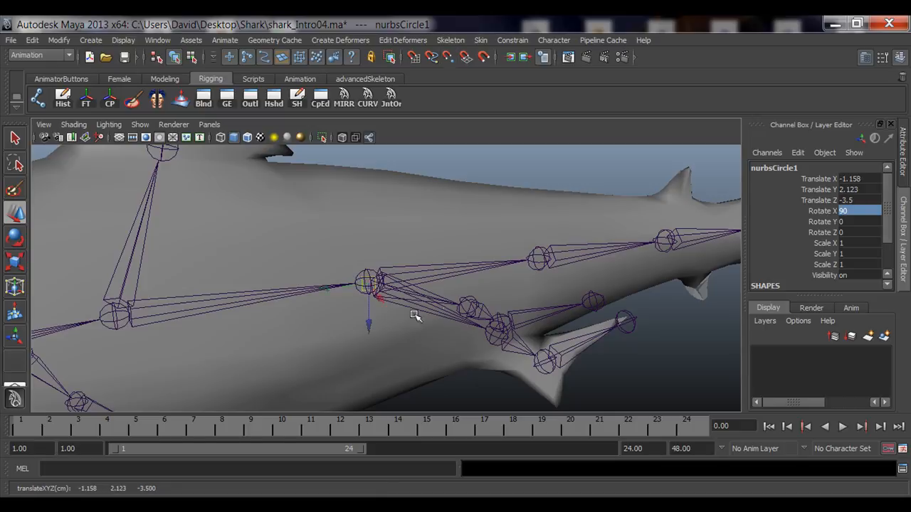
Snap the circle exactly onto the pelvic spine joint, at 0 in X, 2.603 in Y and -3.167 in Z.
{"action": "scroll", "coordinate": [462, 304], "scroll_direction": "down", "scroll_amount": 6}
{"action": "left_click_drag", "start_coordinate": [463, 305], "coordinate": [448, 293], "text": "alt"}
{"action": "right_click_drag", "start_coordinate": [425, 289], "coordinate": [449, 306], "text": "alt"}
{"action": "left_click_drag", "start_coordinate": [341, 312], "coordinate": [425, 321], "text": "alt"}
{"action": "right_click_drag", "start_coordinate": [425, 322], "coordinate": [506, 330], "text": "alt"}
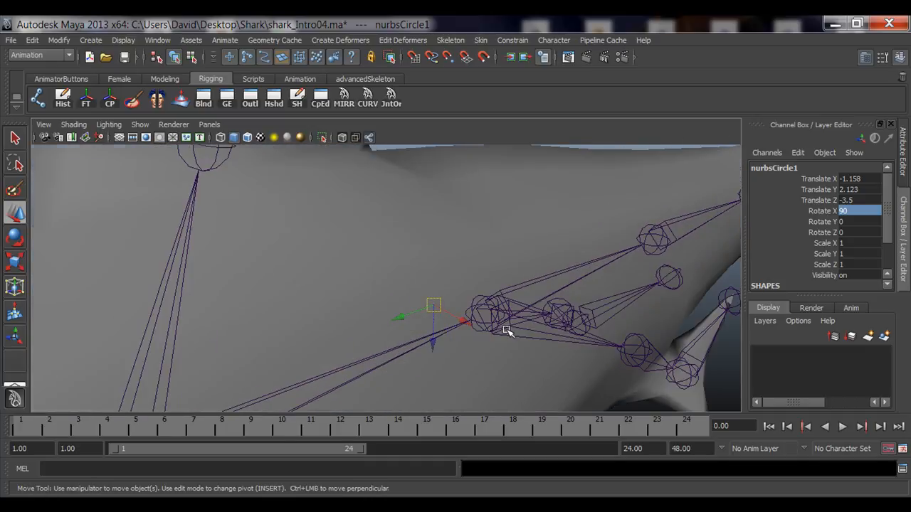
{"action": "middle_click_drag", "start_coordinate": [520, 319], "coordinate": [463, 313], "text": "alt"}
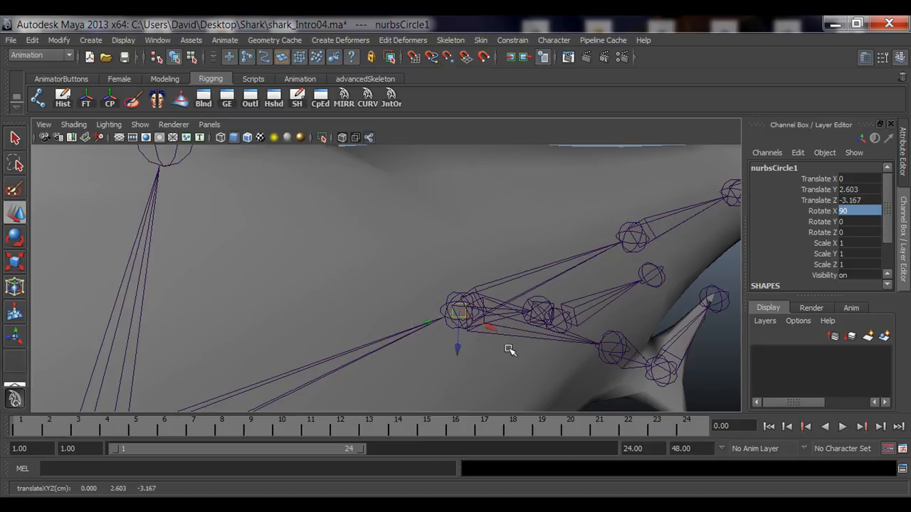
Turn on X-ray shading in the viewport so the circle shows through the shark's body.
{"action": "left_click_drag", "start_coordinate": [509, 350], "coordinate": [482, 342], "text": "alt"}
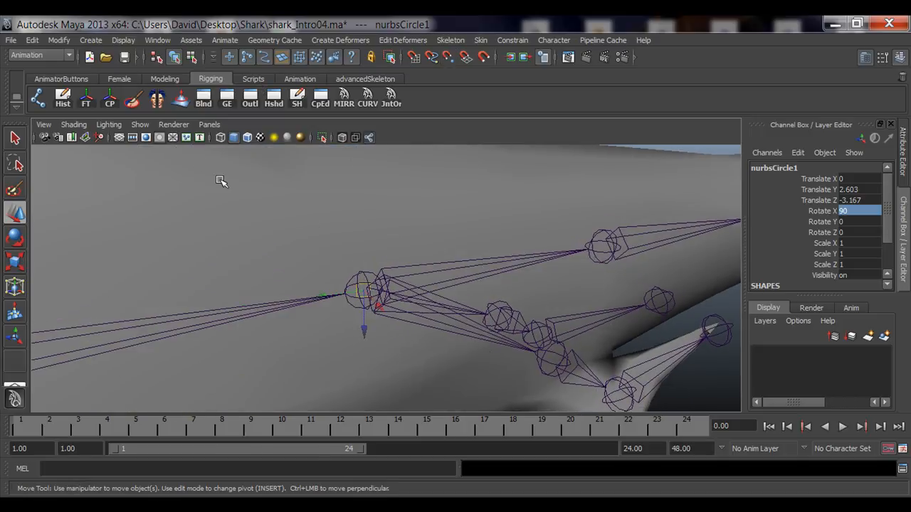
{"action": "left_click", "coordinate": [340, 137]}
{"action": "left_click_drag", "start_coordinate": [339, 181], "coordinate": [380, 315], "text": "alt"}
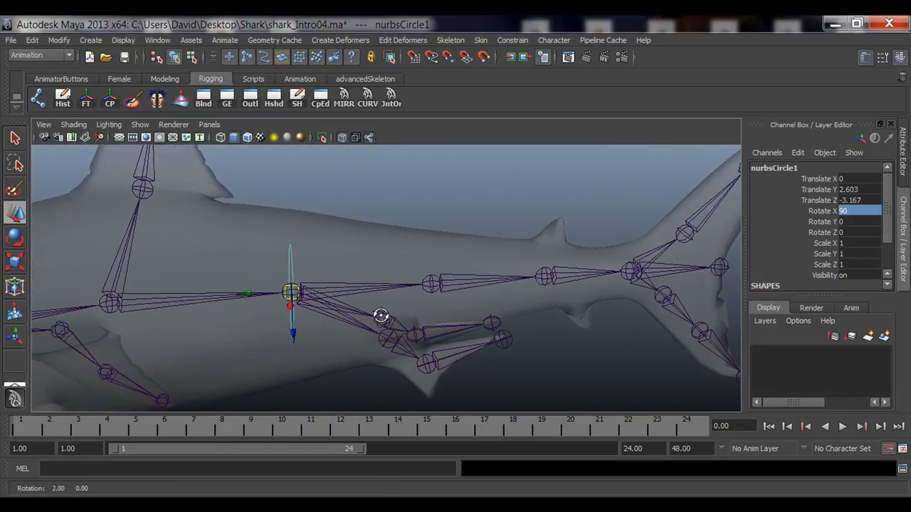
Pull the circle off the joint and snap it onto the spine joint below the dorsal fin, at 2.48 in Y and 0.512 in Z.
{"action": "left_click_drag", "start_coordinate": [290, 293], "coordinate": [362, 308]}
{"action": "middle_click_drag", "start_coordinate": [214, 323], "coordinate": [338, 306], "text": "alt"}
{"action": "right_click_drag", "start_coordinate": [338, 306], "coordinate": [422, 315], "text": "alt"}
{"action": "key", "text": "v"}
{"action": "middle_click_drag", "start_coordinate": [246, 312], "coordinate": [242, 313]}
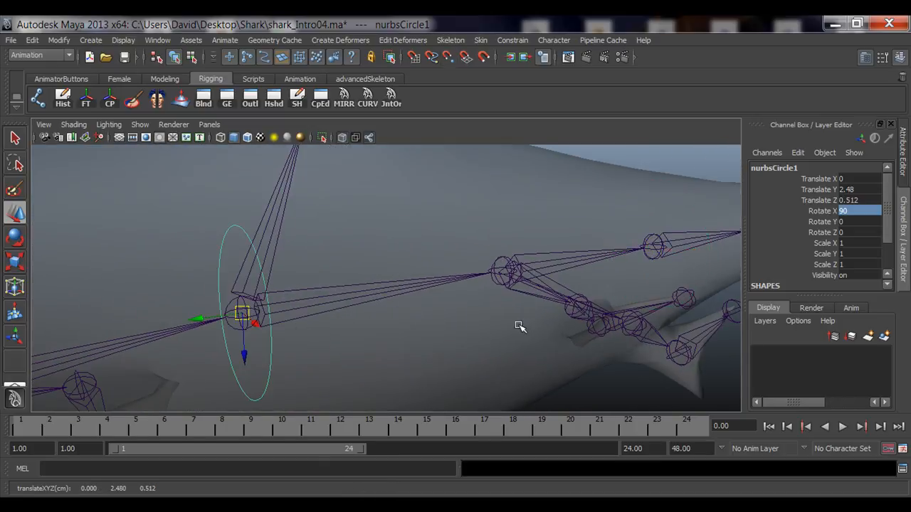
Snap the circle onto the first tail joint behind the pelvic fins, at 2.695 in Y and -6.11 in Z.
{"action": "left_click_drag", "start_coordinate": [244, 315], "coordinate": [325, 319], "text": "alt"}
{"action": "middle_click_drag", "start_coordinate": [396, 275], "coordinate": [403, 273]}
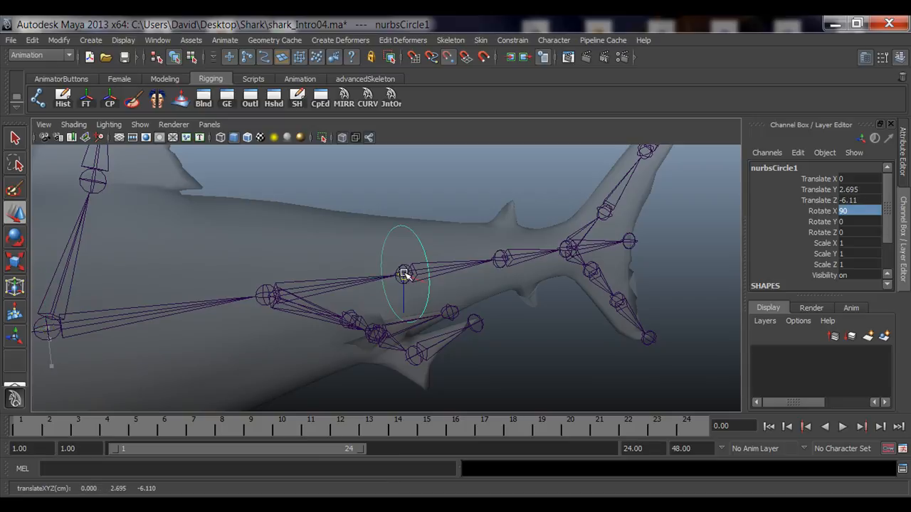
{"action": "right_click_drag", "start_coordinate": [253, 314], "coordinate": [477, 314], "text": "alt"}
{"action": "left_click_drag", "start_coordinate": [476, 314], "coordinate": [401, 311], "text": "alt"}
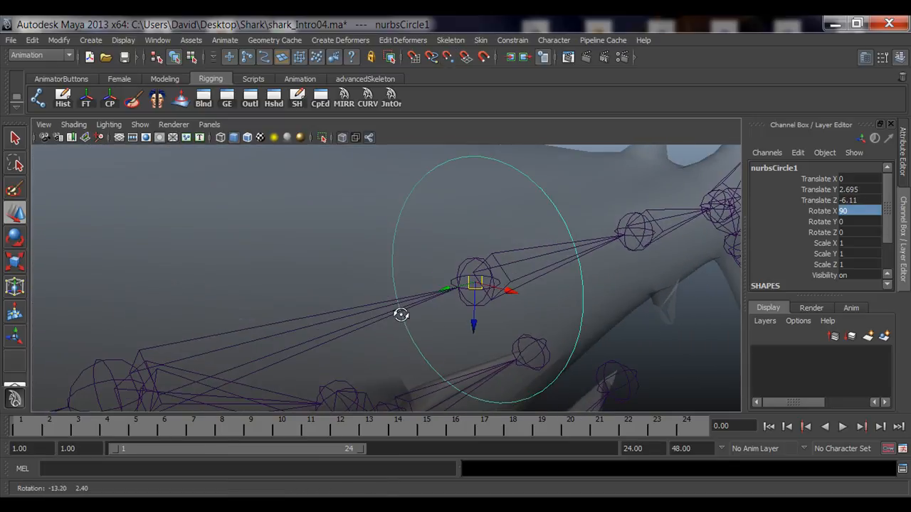
Pull the circle sideways along X to about -3.573 and try to snap it onto the next tail joint.
{"action": "left_click_drag", "start_coordinate": [504, 291], "coordinate": [294, 231]}
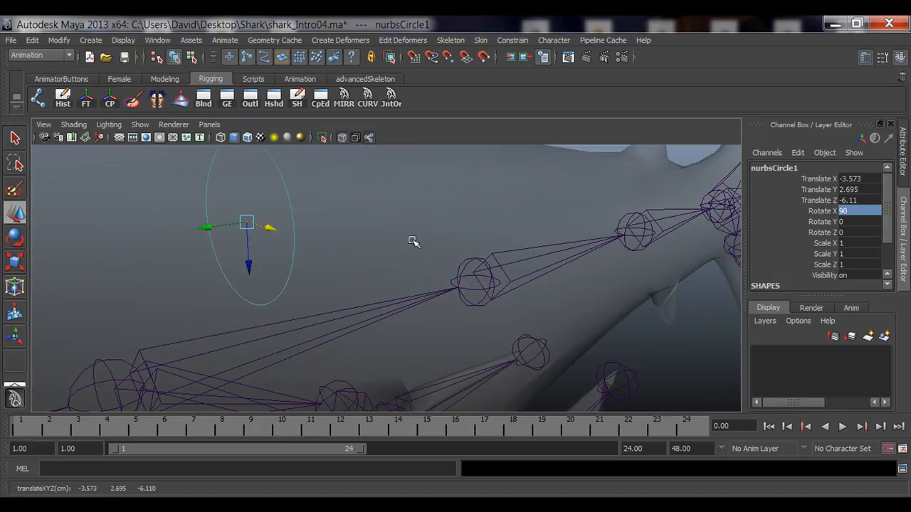
{"action": "key", "text": "v"}
{"action": "middle_click_drag", "start_coordinate": [630, 238], "coordinate": [638, 235]}
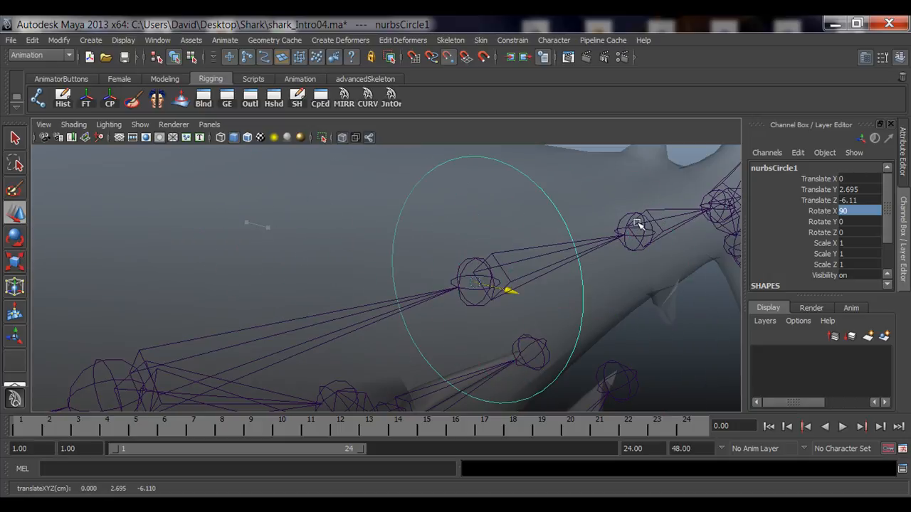
{"action": "left_click_drag", "start_coordinate": [643, 258], "coordinate": [363, 305], "text": "alt"}
{"action": "key", "text": "v"}
{"action": "middle_click_drag", "start_coordinate": [345, 292], "coordinate": [330, 302]}
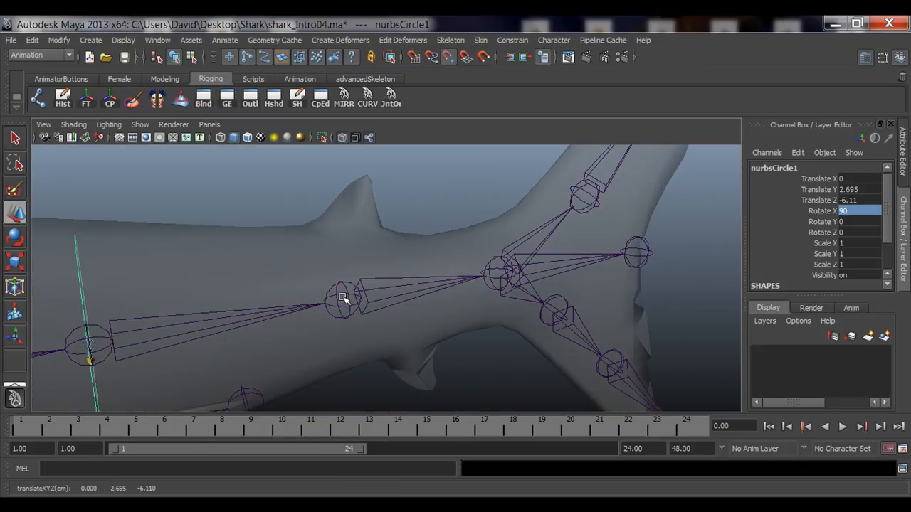
Free the move from the single axis and snap the circle onto the tail_03 joint, at 0 in X, 2.787 in Y and -8.562 in Z.
{"action": "left_click_drag", "start_coordinate": [343, 297], "coordinate": [409, 364], "text": "alt"}
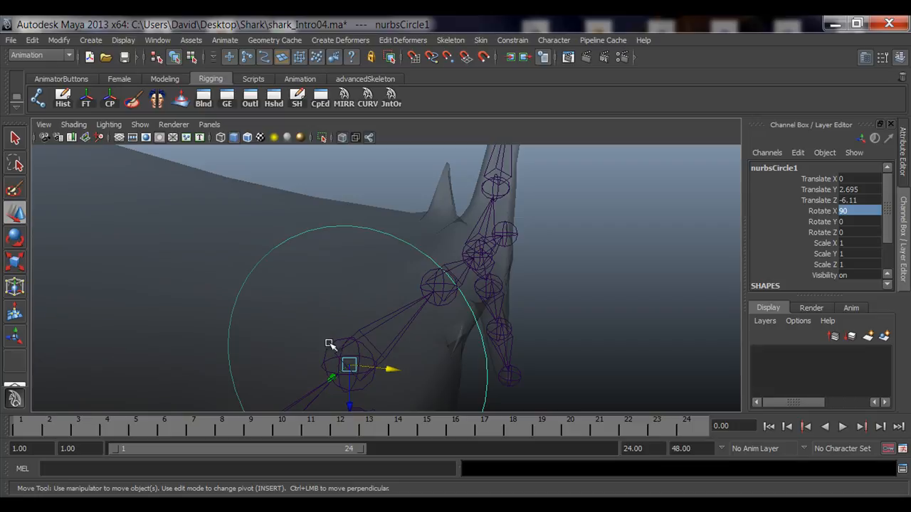
{"action": "left_click_drag", "start_coordinate": [330, 344], "coordinate": [252, 292], "text": "alt"}
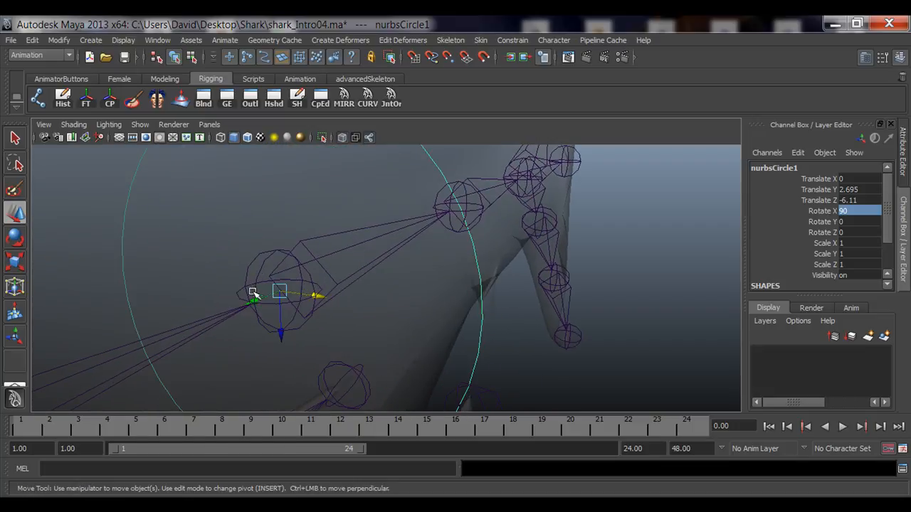
{"action": "middle_click_drag", "start_coordinate": [280, 293], "coordinate": [290, 252]}
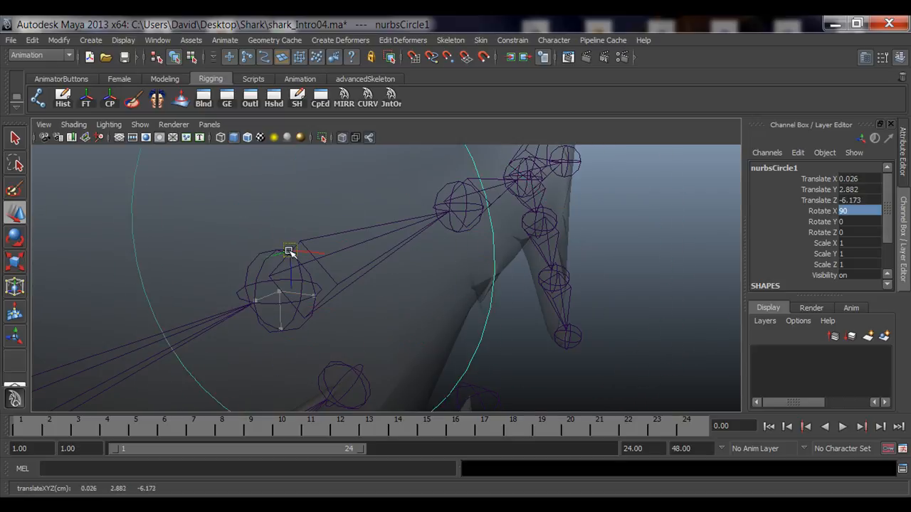
{"action": "left_click_drag", "start_coordinate": [290, 252], "coordinate": [427, 223], "text": "alt"}
{"action": "middle_click_drag", "start_coordinate": [427, 224], "coordinate": [414, 215]}
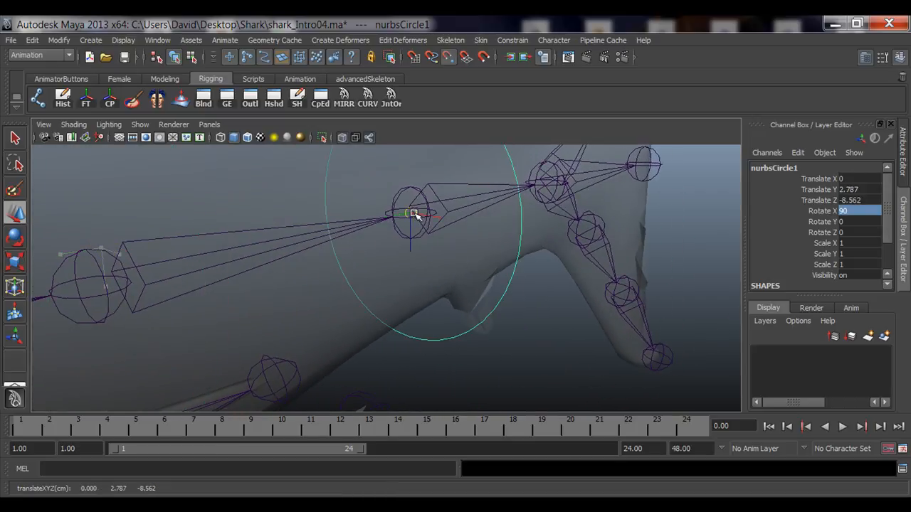
Rotate the circle slightly around the tail joint by hand and undo that rotation.
{"action": "left_click_drag", "start_coordinate": [420, 230], "coordinate": [474, 163], "text": "alt"}
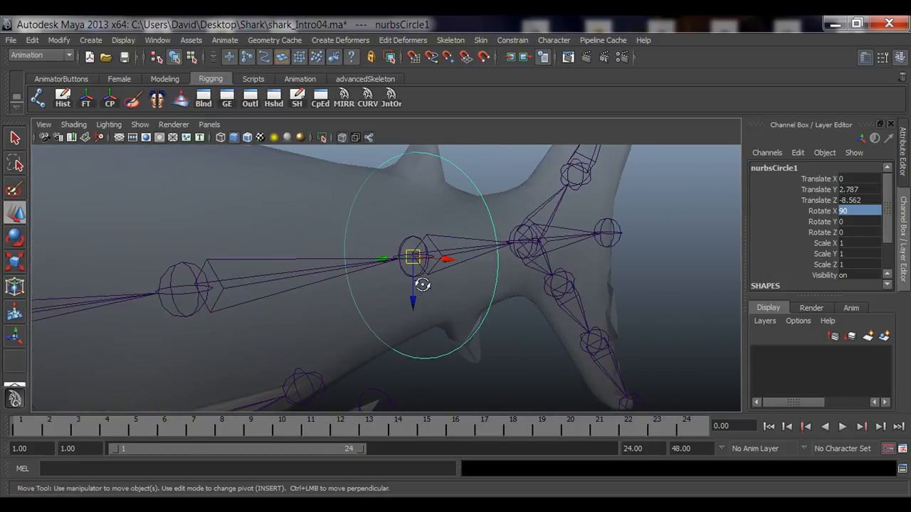
{"action": "left_click_drag", "start_coordinate": [422, 284], "coordinate": [381, 289], "text": "alt"}
{"action": "right_click_drag", "start_coordinate": [261, 305], "coordinate": [416, 298], "text": "alt"}
{"action": "left_click_drag", "start_coordinate": [355, 281], "coordinate": [278, 301], "text": "alt"}
{"action": "key", "text": "e"}
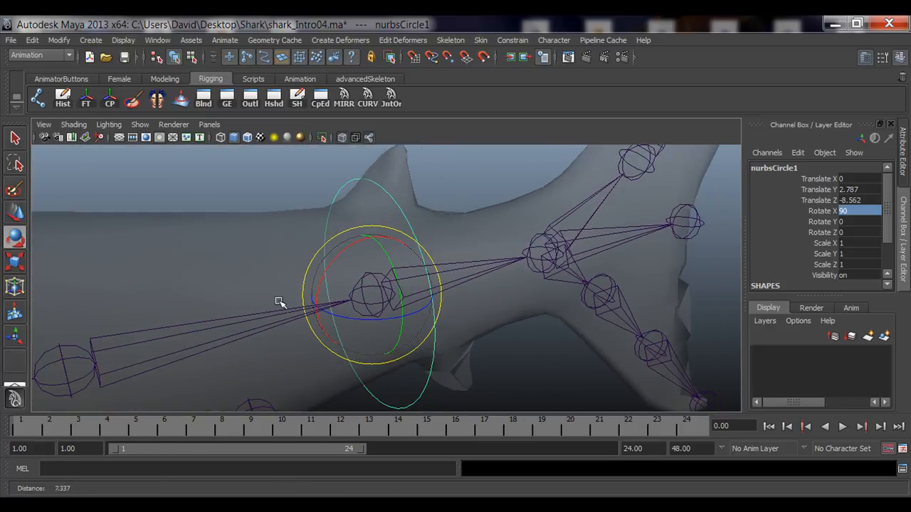
{"action": "left_click_drag", "start_coordinate": [348, 264], "coordinate": [367, 264]}
{"action": "key", "text": "ctrl+z"}
Select the tail joint inside the circle and examine the orientation of its local axes up close.
{"action": "key", "text": "q"}
{"action": "left_click", "coordinate": [375, 284]}
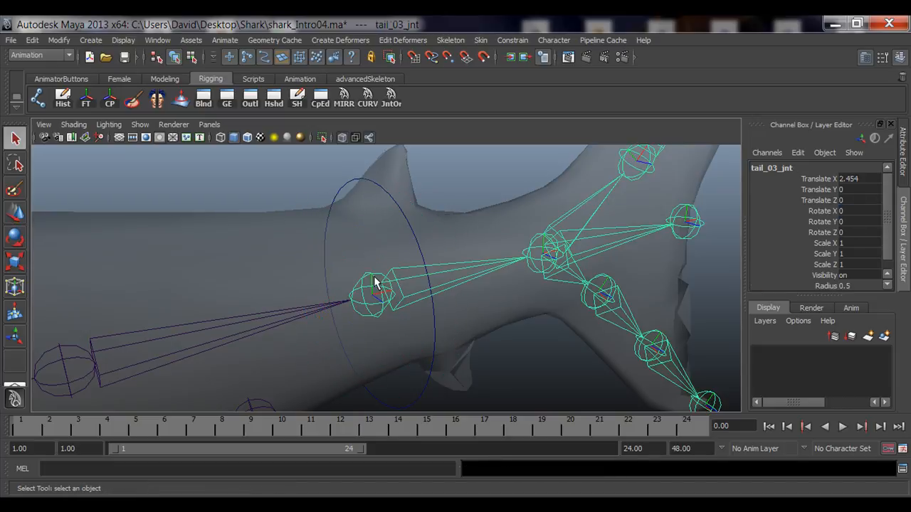
{"action": "right_click_drag", "start_coordinate": [237, 317], "coordinate": [447, 324], "text": "alt"}
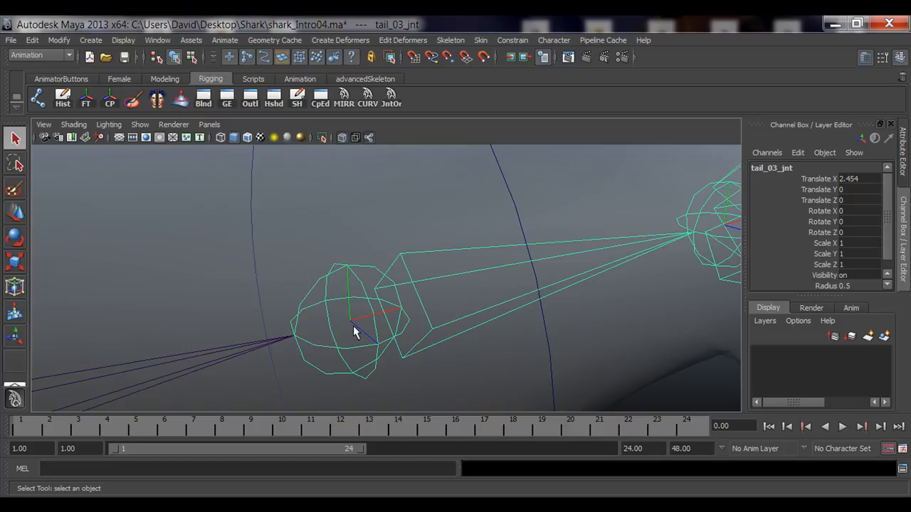
{"action": "right_click_drag", "start_coordinate": [516, 212], "coordinate": [331, 308], "text": "alt"}
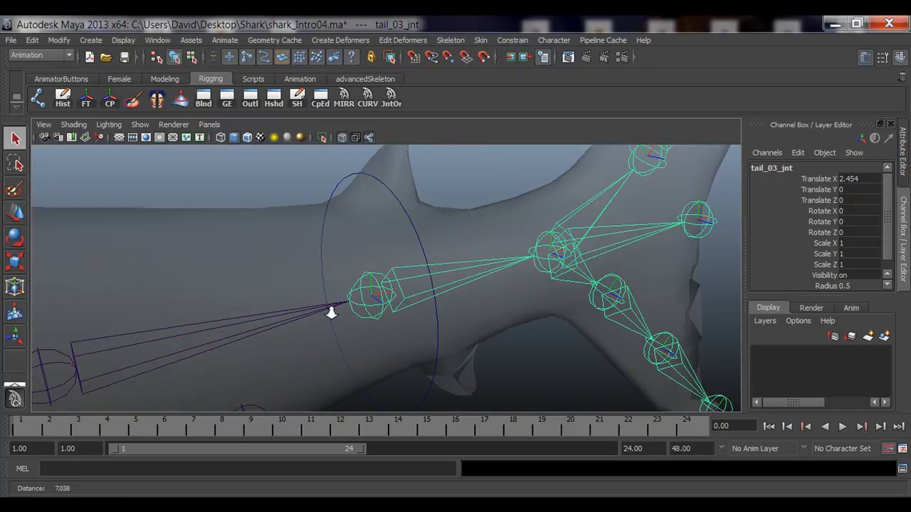
Reselect the circle and compare its move axes with the tail joint's direction from several angles.
{"action": "left_click", "coordinate": [347, 178]}
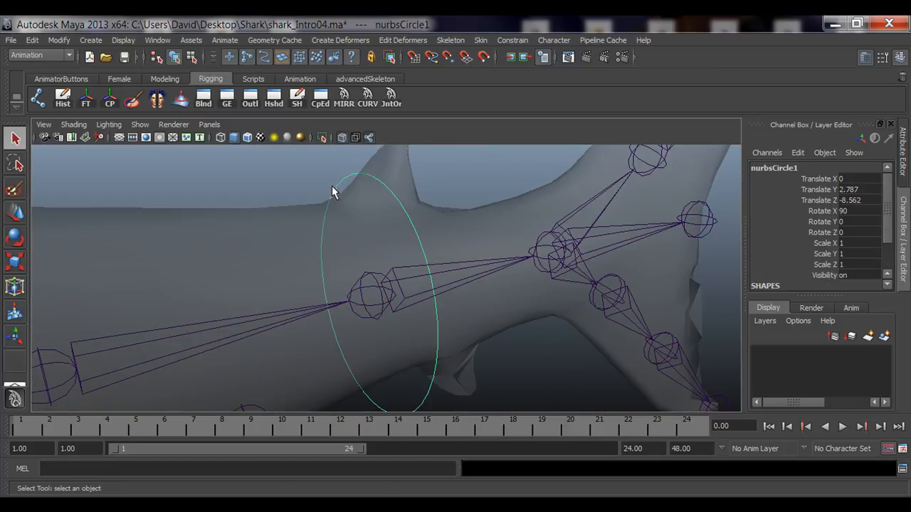
{"action": "key", "text": "e"}
{"action": "left_click_drag", "start_coordinate": [258, 311], "coordinate": [367, 324], "text": "alt"}
{"action": "right_click_drag", "start_coordinate": [344, 311], "coordinate": [226, 325], "text": "alt"}
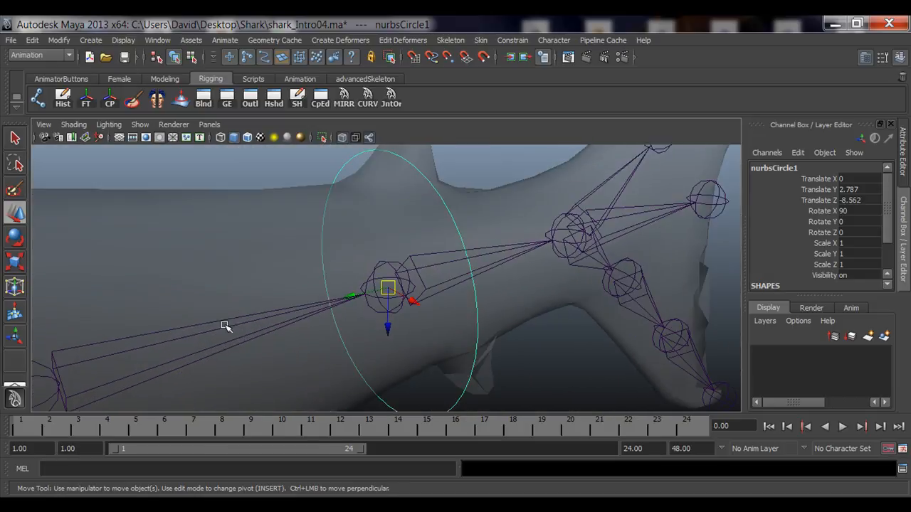
{"action": "left_click_drag", "start_coordinate": [226, 325], "coordinate": [382, 346], "text": "alt"}
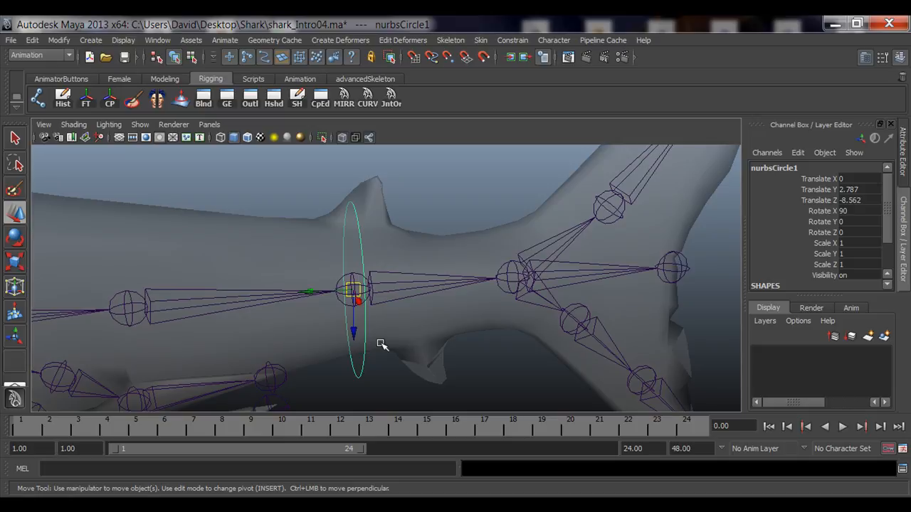
{"action": "left_click_drag", "start_coordinate": [365, 326], "coordinate": [365, 328], "text": "alt"}
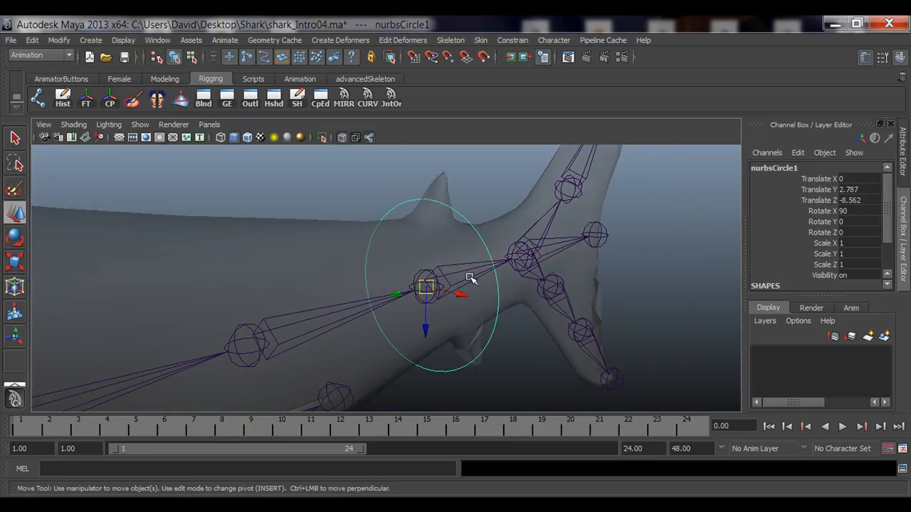
Scale the circle uniformly to about 1.21 and narrow it along its X axis to fit around the tail.
{"action": "key", "text": "r"}
{"action": "left_click_drag", "start_coordinate": [427, 294], "coordinate": [493, 297], "text": "alt"}
{"action": "left_click_drag", "start_coordinate": [427, 291], "coordinate": [349, 291]}
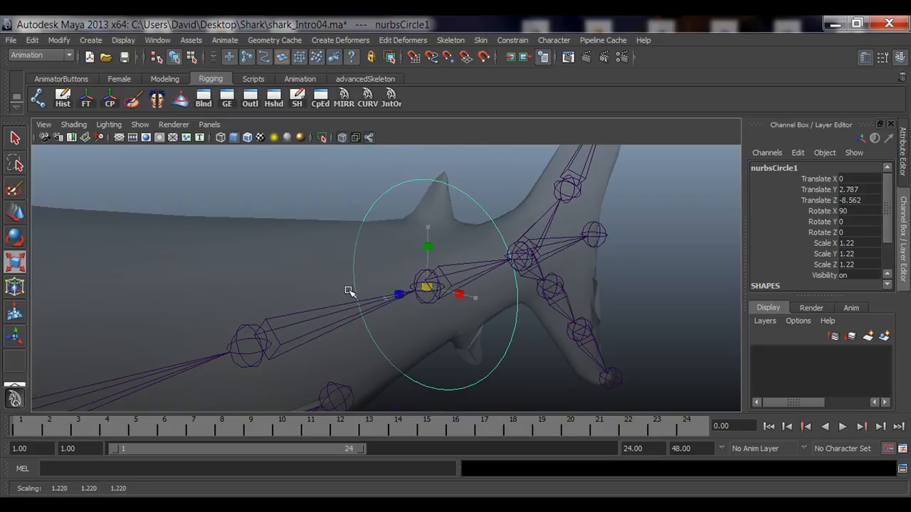
{"action": "left_click_drag", "start_coordinate": [496, 300], "coordinate": [337, 296], "text": "alt"}
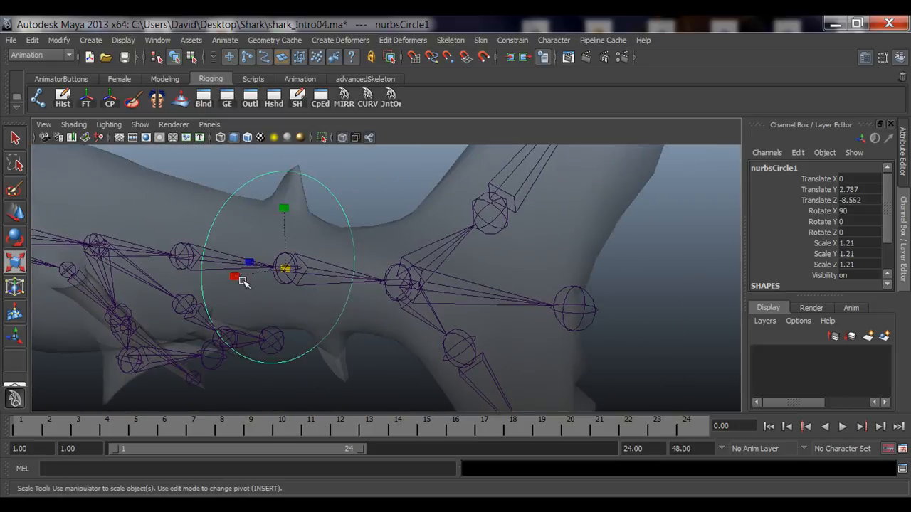
{"action": "left_click_drag", "start_coordinate": [233, 275], "coordinate": [257, 272]}
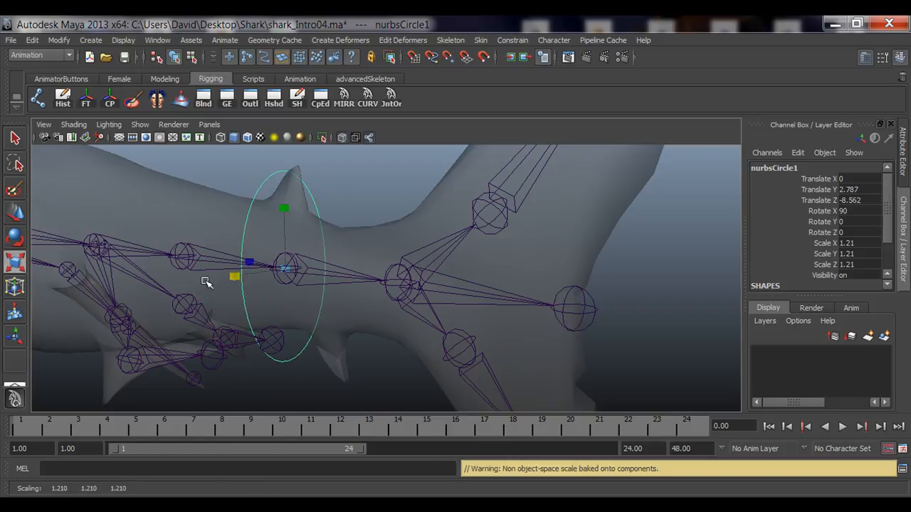
Show the shark mesh solid instead of see-through and view the circle around the tail joint from several angles.
{"action": "left_click_drag", "start_coordinate": [200, 282], "coordinate": [371, 280], "text": "alt"}
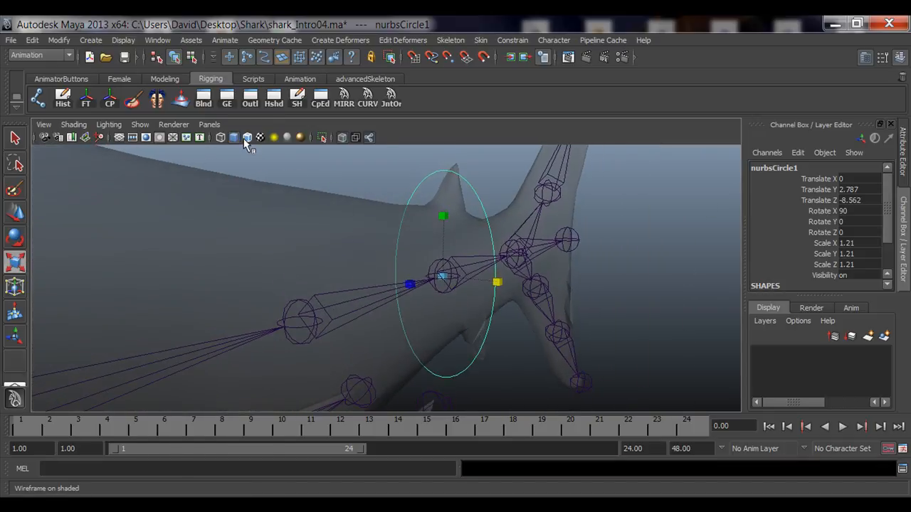
{"action": "mouse_move", "coordinate": [349, 185]}
{"action": "left_mouse_down", "text": "alt"}
{"action": "mouse_move", "coordinate": [370, 238]}
{"action": "mouse_move", "coordinate": [244, 240]}
{"action": "mouse_move", "coordinate": [198, 211]}
{"action": "left_mouse_up", "text": "alt"}
{"action": "middle_click_drag", "start_coordinate": [358, 258], "coordinate": [395, 262], "text": "alt"}
{"action": "left_click_drag", "start_coordinate": [394, 263], "coordinate": [281, 285], "text": "alt"}
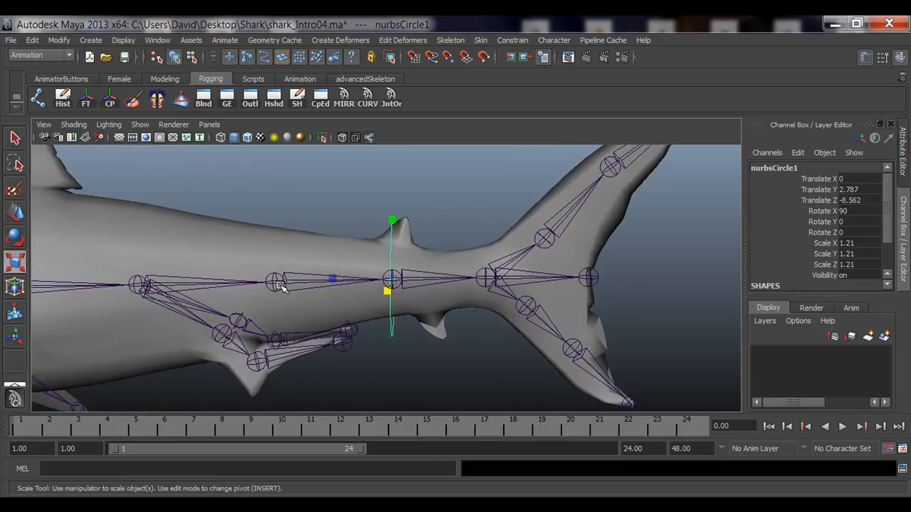
{"action": "left_click_drag", "start_coordinate": [281, 284], "coordinate": [382, 123], "text": "alt"}
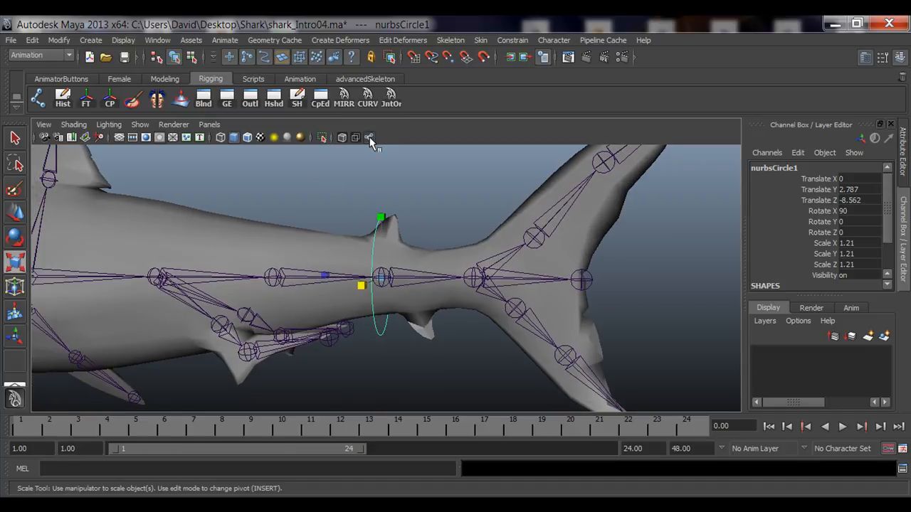
Turn off the X-Ray joints display and examine how the circle sits around the solid tail from several angles.
{"action": "left_click", "coordinate": [371, 141]}
{"action": "left_click_drag", "start_coordinate": [349, 212], "coordinate": [325, 209], "text": "alt"}
{"action": "key", "text": "q"}
{"action": "left_click_drag", "start_coordinate": [206, 237], "coordinate": [430, 215], "text": "alt"}
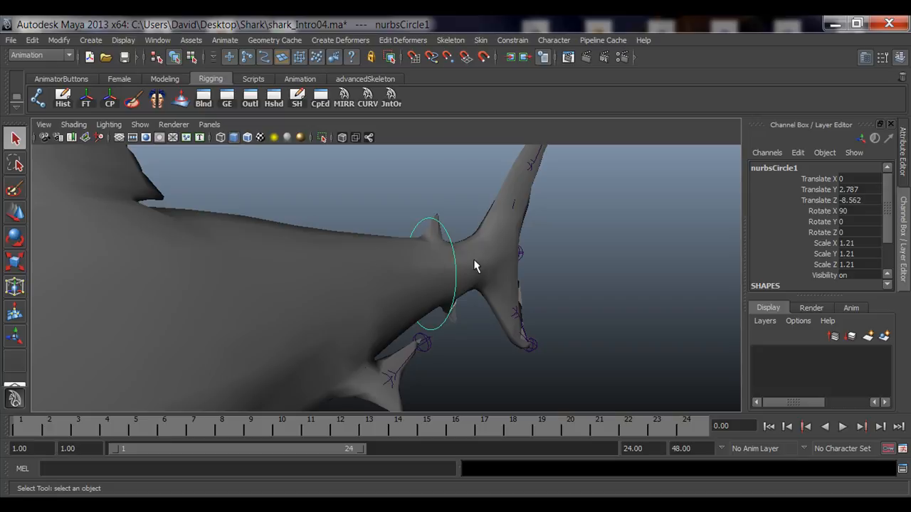
{"action": "left_click_drag", "start_coordinate": [474, 265], "coordinate": [347, 270], "text": "alt"}
{"action": "left_click_drag", "start_coordinate": [396, 226], "coordinate": [357, 290], "text": "alt"}
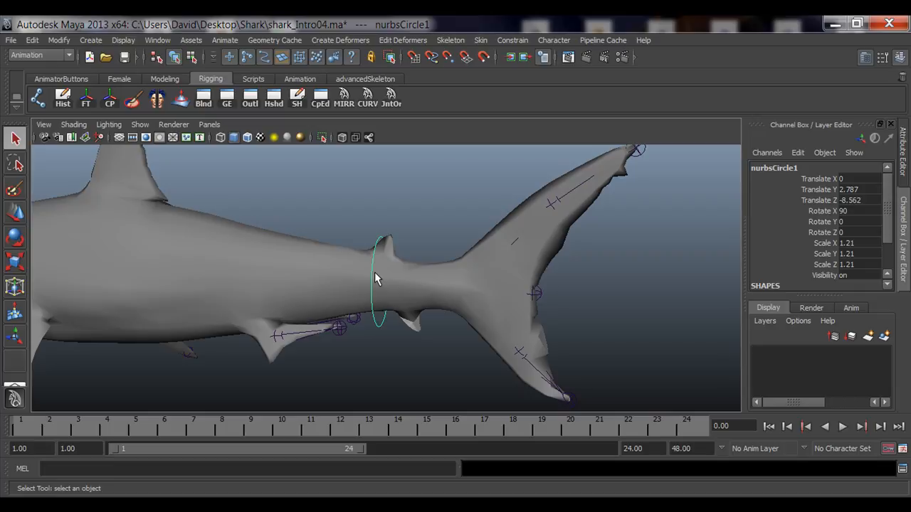
{"action": "left_click_drag", "start_coordinate": [375, 263], "coordinate": [500, 255], "text": "alt"}
{"action": "right_click_drag", "start_coordinate": [417, 278], "coordinate": [486, 267], "text": "alt"}
{"action": "middle_click_drag", "start_coordinate": [487, 266], "coordinate": [476, 278], "text": "alt"}
{"action": "left_click_drag", "start_coordinate": [477, 278], "coordinate": [399, 299], "text": "alt"}
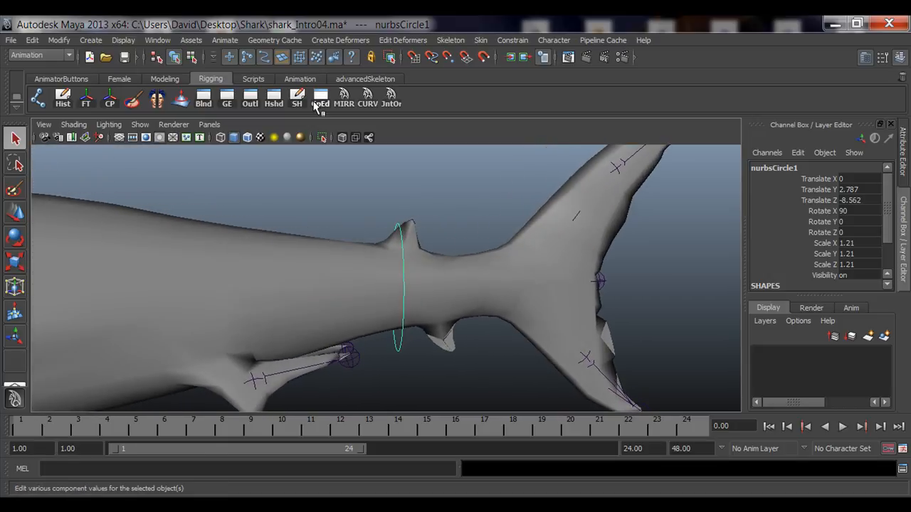
Scale the circle uniformly to about 3.158 and turn the X-Ray joints display back on.
{"action": "mouse_move", "coordinate": [441, 280]}
{"action": "left_mouse_down", "text": "alt"}
{"action": "mouse_move", "coordinate": [322, 269]}
{"action": "mouse_move", "coordinate": [406, 291]}
{"action": "mouse_move", "coordinate": [597, 297]}
{"action": "mouse_move", "coordinate": [456, 298]}
{"action": "mouse_move", "coordinate": [533, 285]}
{"action": "mouse_move", "coordinate": [491, 284]}
{"action": "mouse_move", "coordinate": [505, 301]}
{"action": "mouse_move", "coordinate": [434, 296]}
{"action": "left_mouse_up", "text": "alt"}
{"action": "key", "text": "r"}
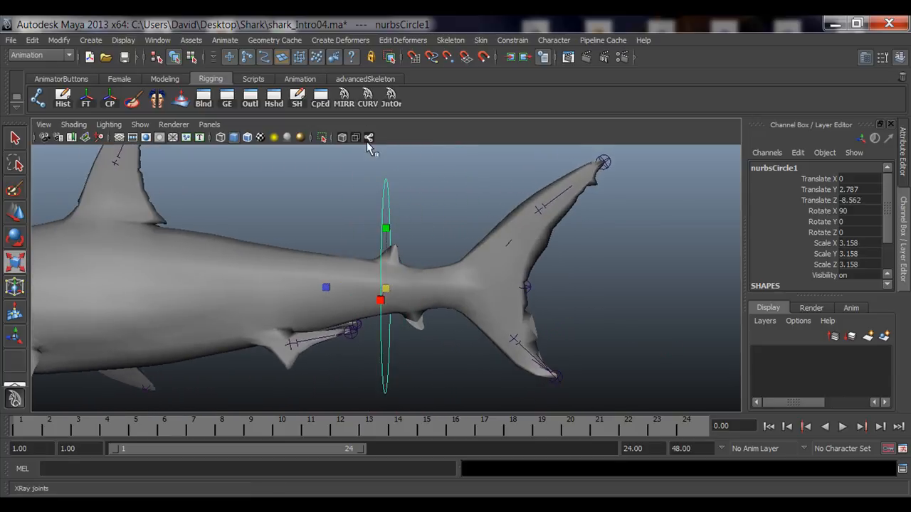
{"action": "left_click", "coordinate": [368, 138]}
{"action": "left_click_drag", "start_coordinate": [399, 218], "coordinate": [440, 224], "text": "alt"}
{"action": "left_click_drag", "start_coordinate": [199, 250], "coordinate": [237, 250], "text": "alt"}
{"action": "left_click_drag", "start_coordinate": [426, 268], "coordinate": [288, 286], "text": "alt"}
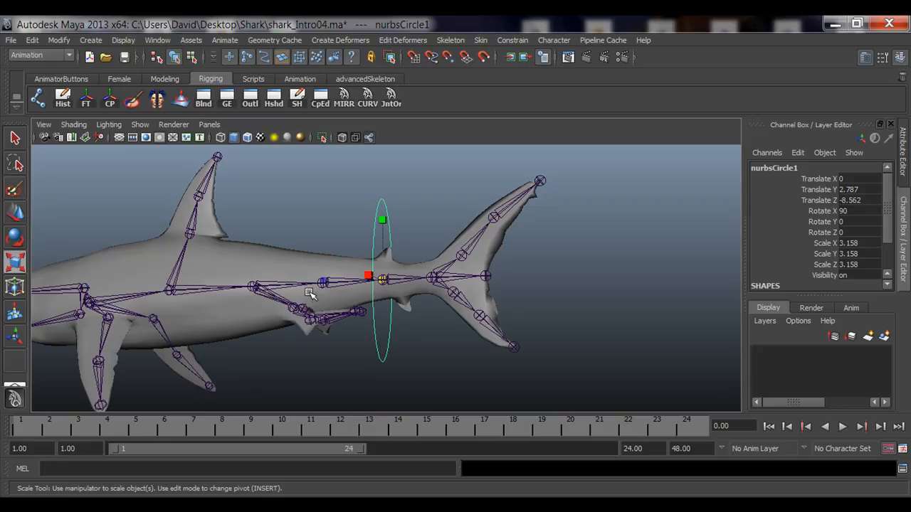
{"action": "left_click_drag", "start_coordinate": [310, 293], "coordinate": [273, 276], "text": "alt"}
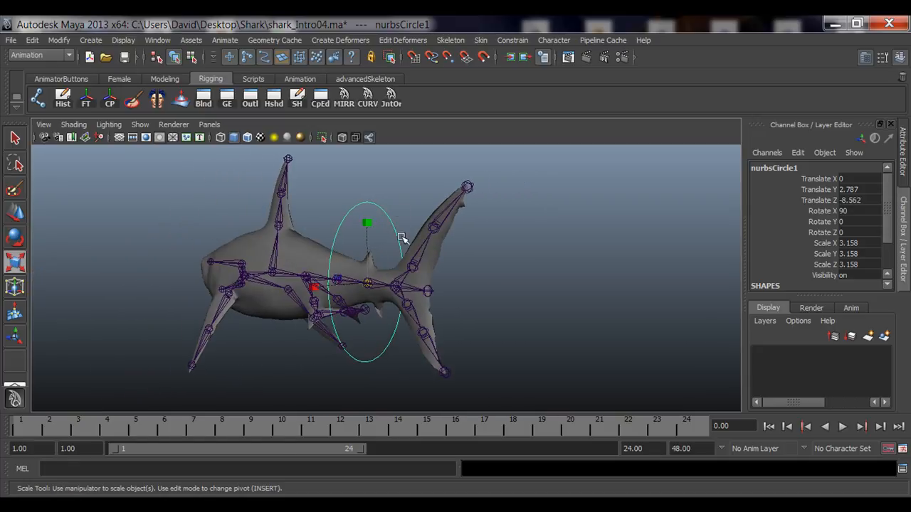
Shrink the circle uniformly to about 0.821 so parts of it sit inside the tail mesh.
{"action": "left_click_drag", "start_coordinate": [347, 298], "coordinate": [300, 321], "text": "alt"}
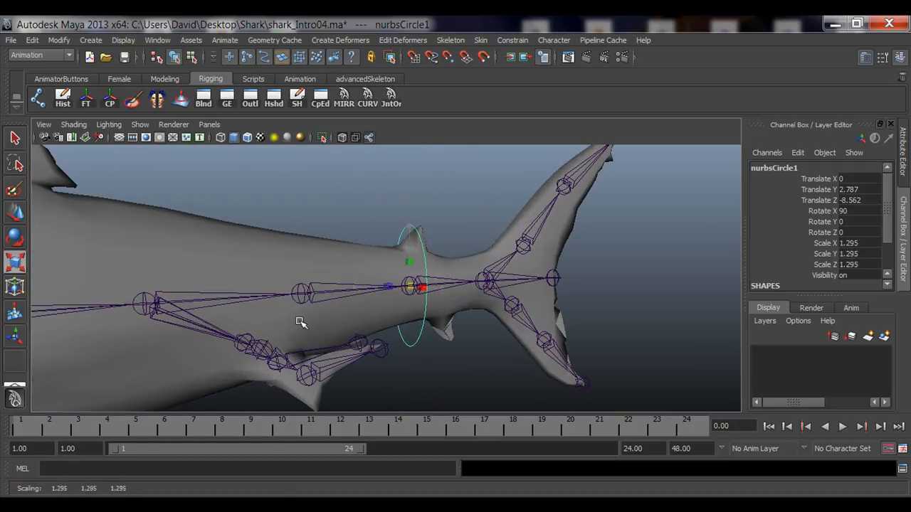
{"action": "left_click_drag", "start_coordinate": [183, 325], "coordinate": [392, 349], "text": "alt"}
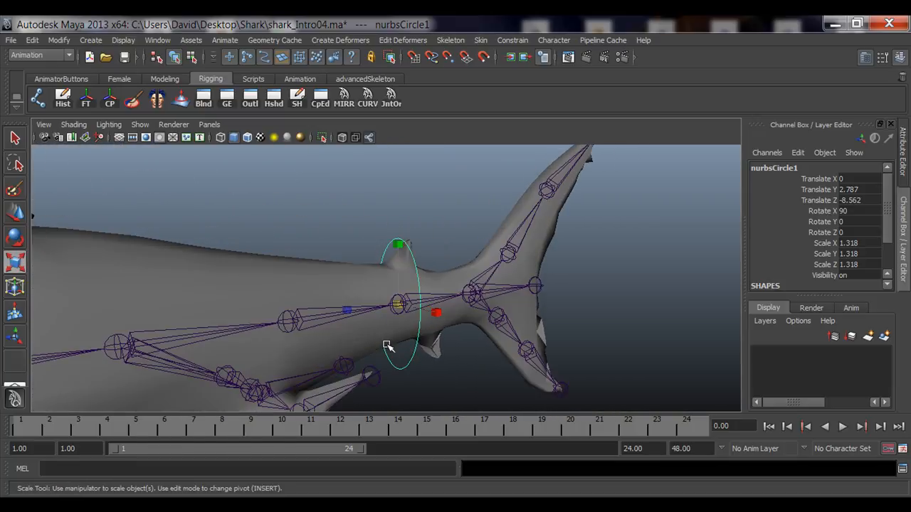
{"action": "middle_click_drag", "start_coordinate": [392, 350], "coordinate": [356, 353]}
{"action": "left_click_drag", "start_coordinate": [404, 376], "coordinate": [363, 361], "text": "alt"}
Test picking the partly hidden circle against the shark mesh, and reselect the circle by its exposed segment above the tail joint.
{"action": "key", "text": "q"}
{"action": "left_click", "coordinate": [307, 219]}
{"action": "left_click_drag", "start_coordinate": [379, 304], "coordinate": [325, 286], "text": "alt"}
{"action": "left_click", "coordinate": [323, 286]}
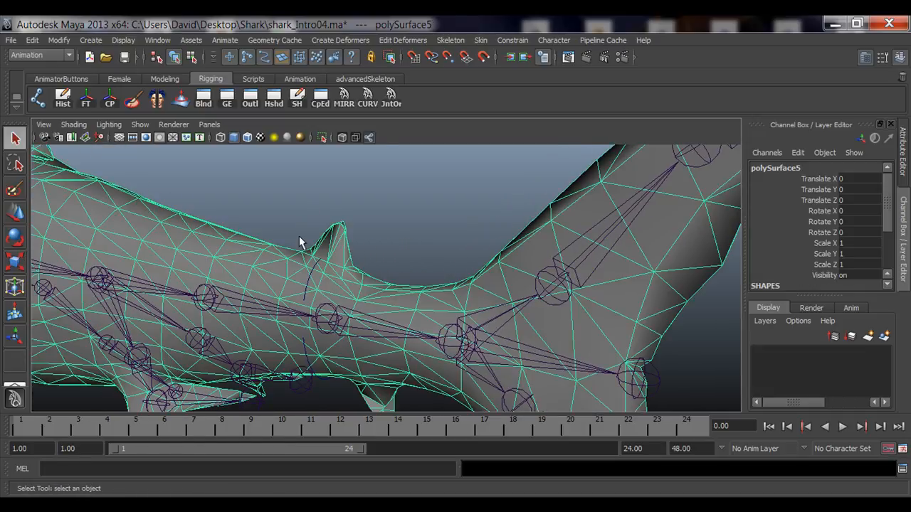
{"action": "left_click", "coordinate": [299, 236]}
{"action": "left_click", "coordinate": [303, 286]}
{"action": "left_click", "coordinate": [301, 224]}
{"action": "left_click", "coordinate": [315, 264]}
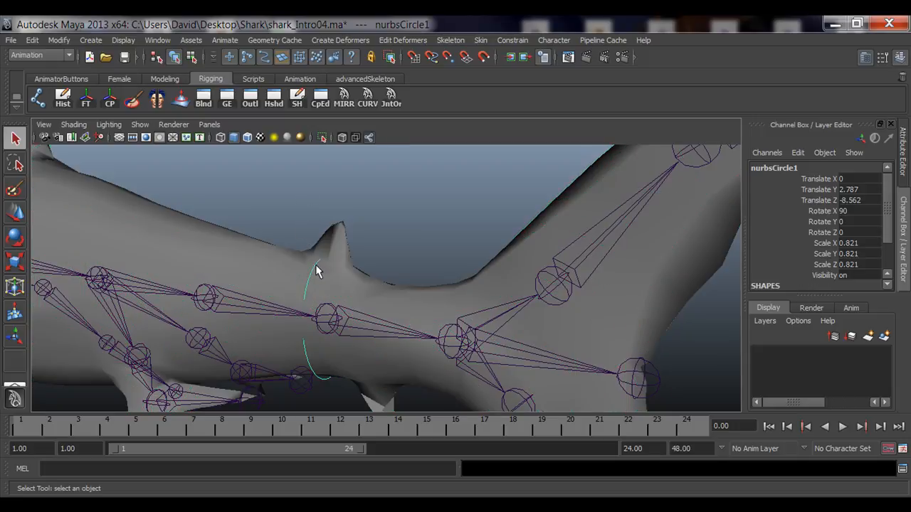
Scale the circle uniformly to about 1.137 so it extends outside the tail mesh.
{"action": "left_click_drag", "start_coordinate": [316, 264], "coordinate": [349, 291], "text": "alt"}
{"action": "key", "text": "r"}
{"action": "left_click_drag", "start_coordinate": [436, 321], "coordinate": [469, 331]}
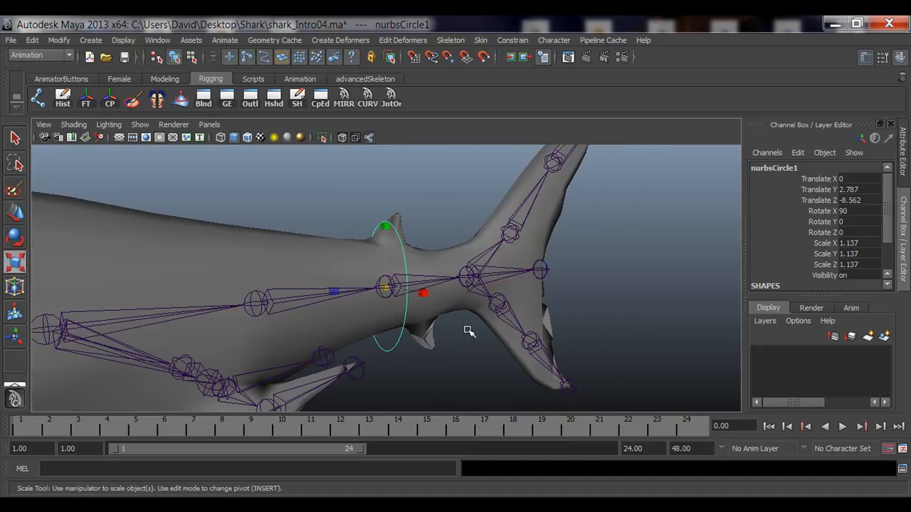
{"action": "right_click_drag", "start_coordinate": [240, 335], "coordinate": [382, 343], "text": "alt"}
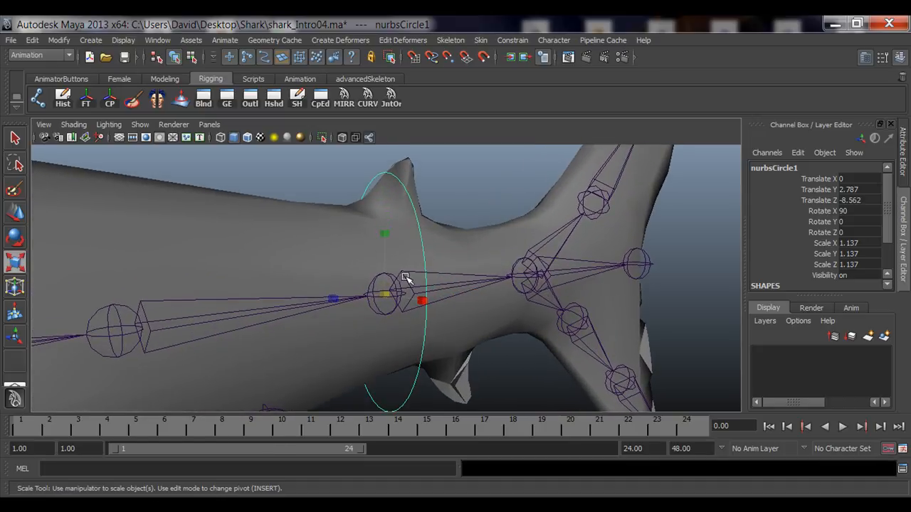
{"action": "right_click_drag", "start_coordinate": [407, 308], "coordinate": [393, 308], "text": "alt"}
{"action": "middle_click_drag", "start_coordinate": [425, 264], "coordinate": [404, 265], "text": "alt"}
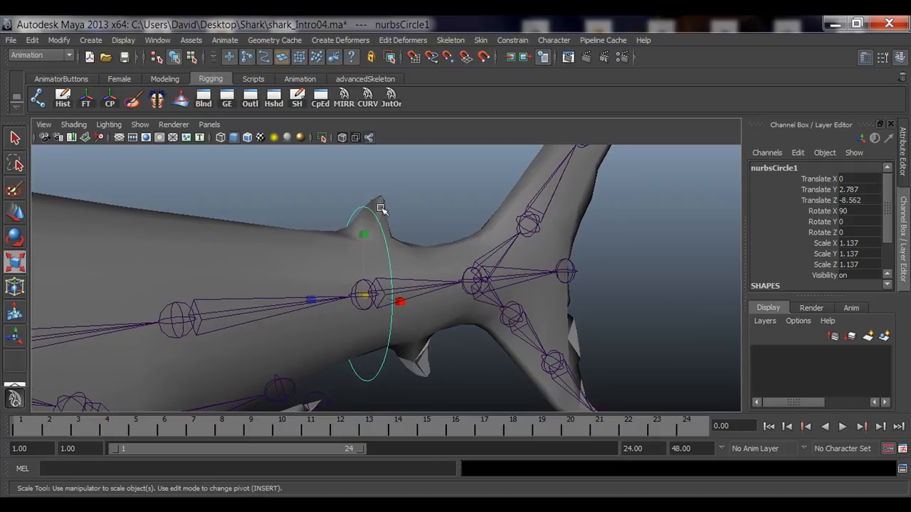
Move the circle up off the tail joint to a Translate Y of about 2.998.
{"action": "key", "text": "w"}
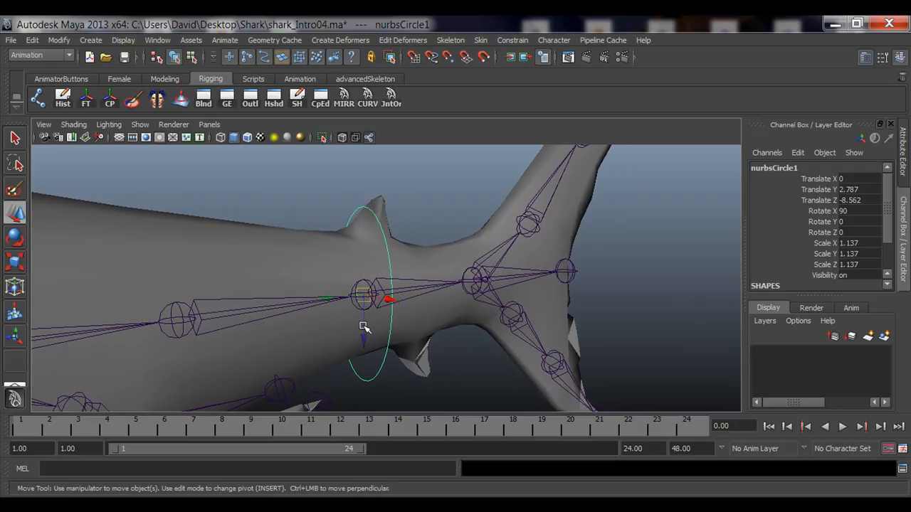
{"action": "left_click_drag", "start_coordinate": [364, 327], "coordinate": [364, 312]}
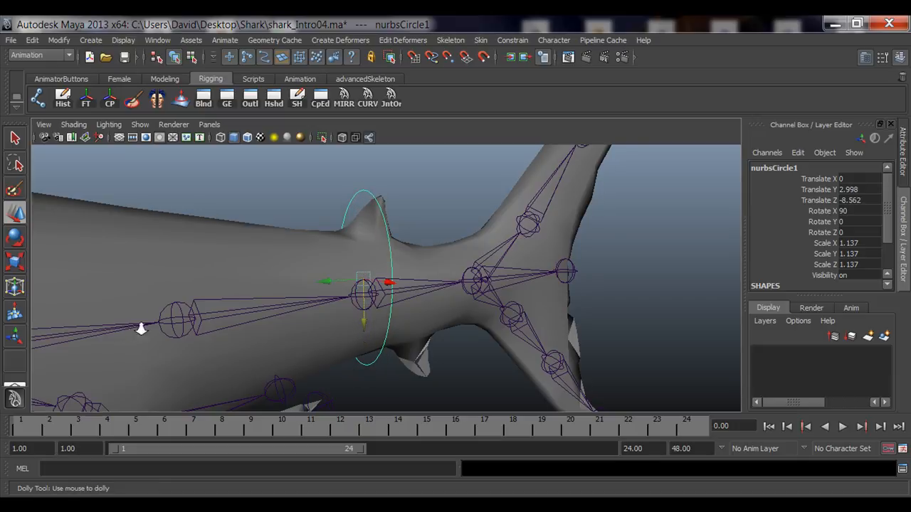
{"action": "right_click_drag", "start_coordinate": [140, 327], "coordinate": [287, 331], "text": "alt"}
{"action": "right_click_drag", "start_coordinate": [197, 308], "coordinate": [346, 284], "text": "alt"}
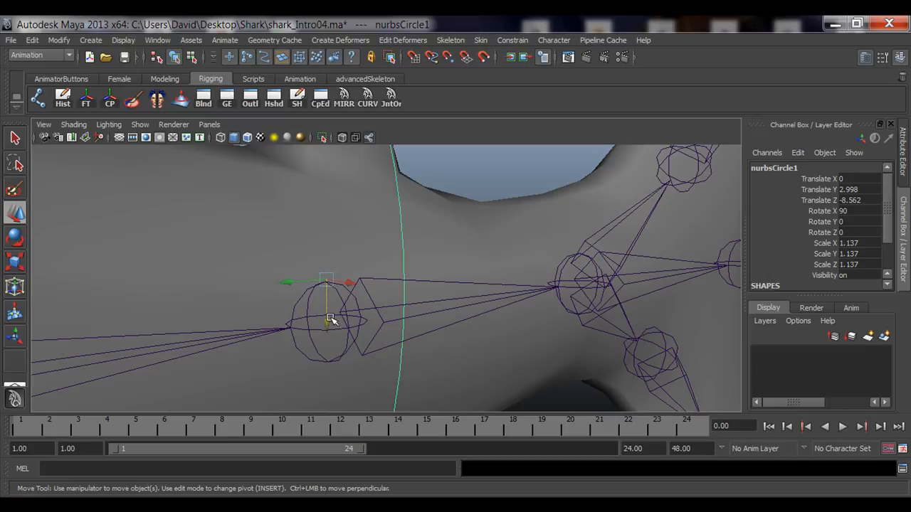
Tilt the circle about its X axis to a Rotate X of about 71.407.
{"action": "left_click_drag", "start_coordinate": [387, 346], "coordinate": [290, 290], "text": "alt"}
{"action": "key", "text": "e"}
{"action": "mouse_move", "coordinate": [328, 266]}
{"action": "left_mouse_down"}
{"action": "mouse_move", "coordinate": [350, 254]}
{"action": "mouse_move", "coordinate": [331, 266]}
{"action": "left_mouse_up"}
{"action": "key", "text": "w"}
{"action": "left_click_drag", "start_coordinate": [364, 302], "coordinate": [366, 321], "text": "alt"}
{"action": "scroll", "coordinate": [366, 321], "scroll_direction": "up", "scroll_amount": 3}
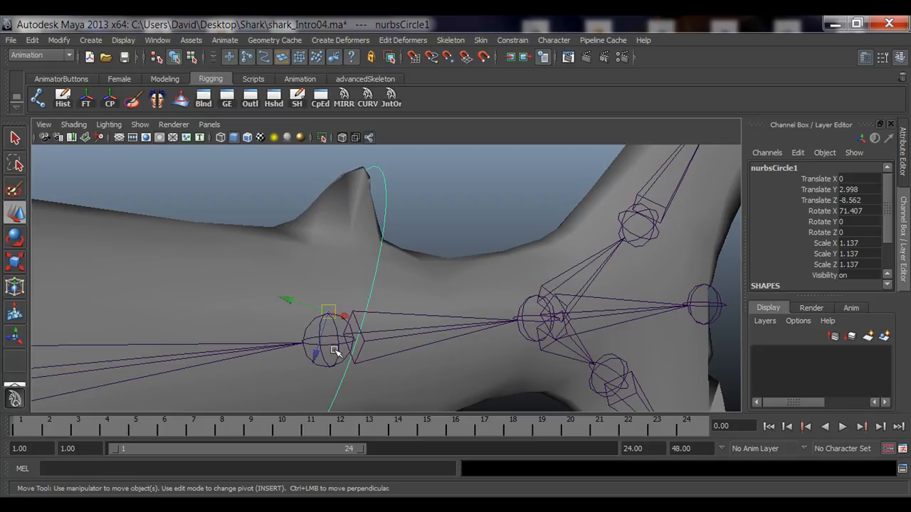
Select the tail joint to examine its local axes and compare them with the move axes of the tilted circle.
{"action": "left_click_drag", "start_coordinate": [392, 356], "coordinate": [374, 311], "text": "alt"}
{"action": "key", "text": "q"}
{"action": "left_click", "coordinate": [376, 314]}
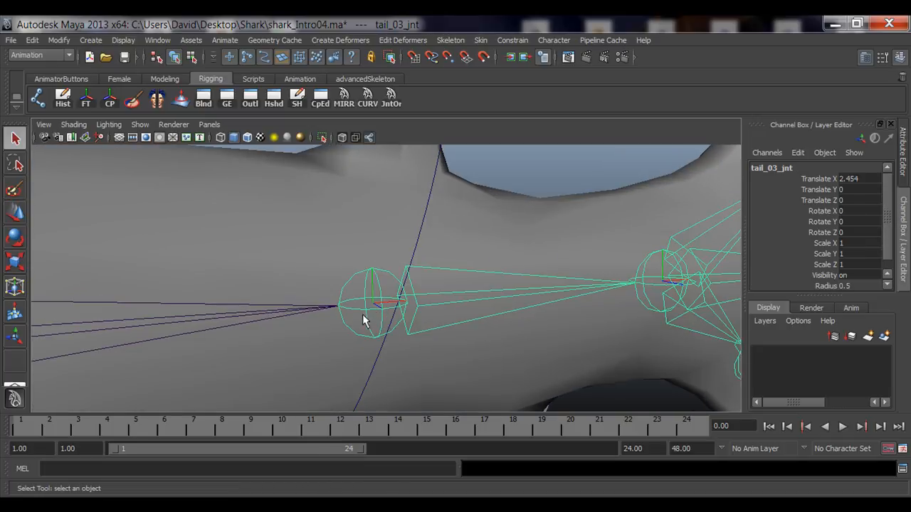
{"action": "left_click", "coordinate": [419, 247]}
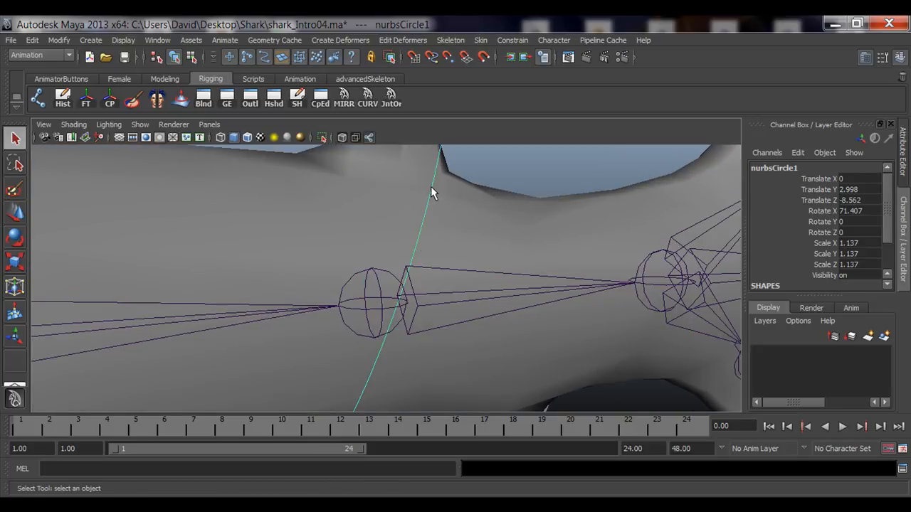
{"action": "right_click_drag", "start_coordinate": [432, 201], "coordinate": [413, 216], "text": "alt"}
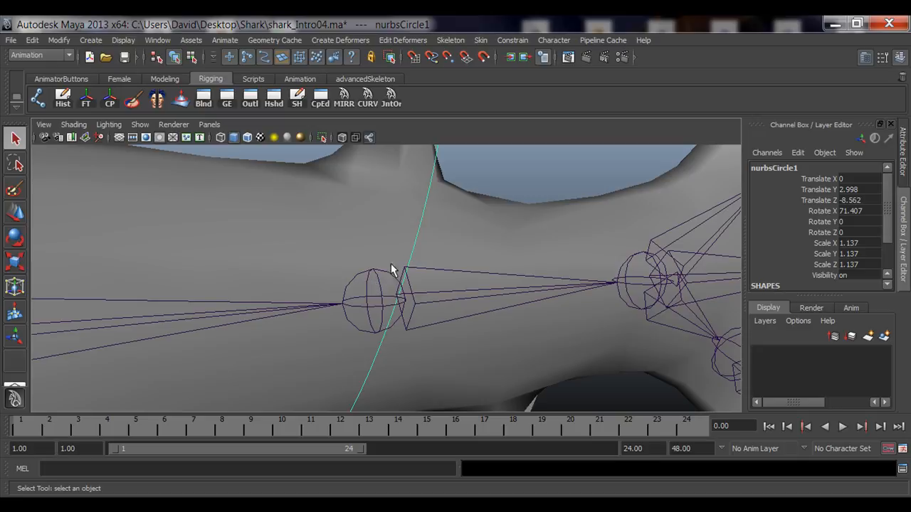
{"action": "key", "text": "w"}
{"action": "left_click_drag", "start_coordinate": [412, 218], "coordinate": [363, 301], "text": "alt"}
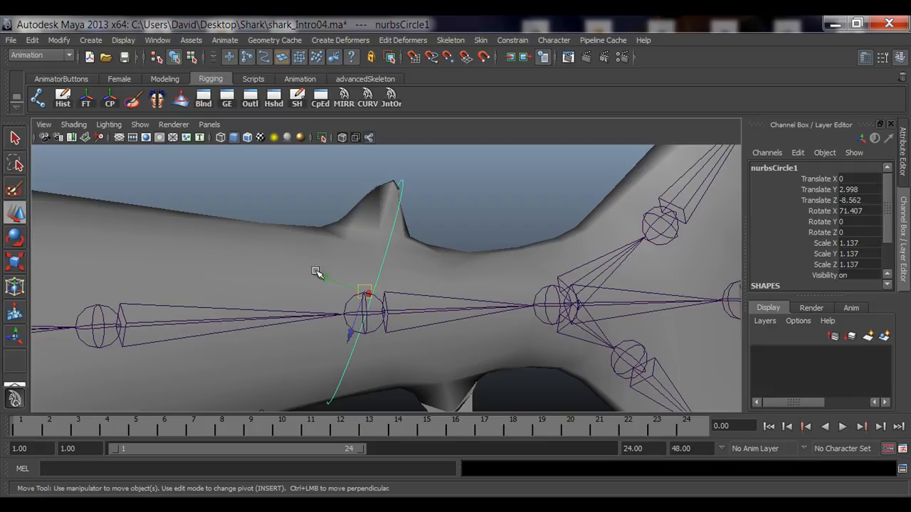
Undo the circle's tilt and upward move.
{"action": "left_click", "coordinate": [385, 236]}
{"action": "key", "text": "ctrl+z"}
{"action": "key", "text": "ctrl+z"}
{"action": "key", "text": "ctrl+z"}
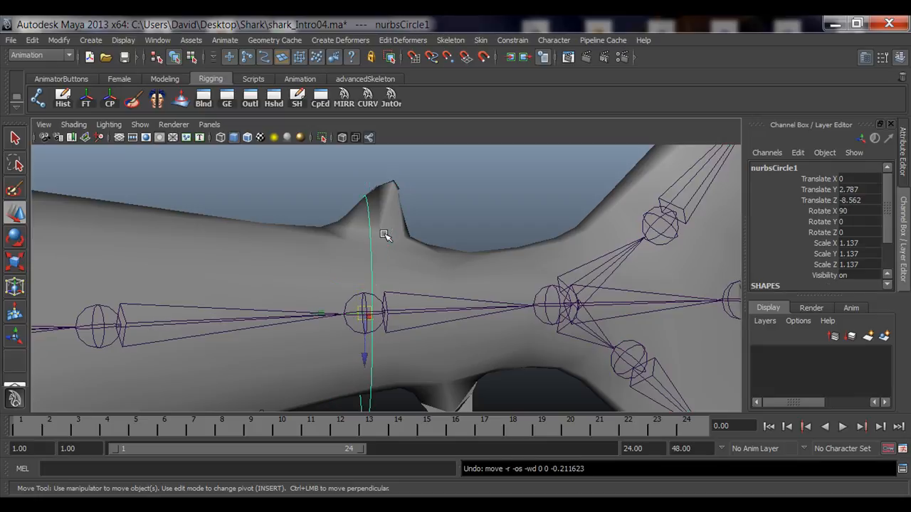
Check the circle's pivot in pivot-editing mode, undo its last uniform enlargement, and return to normal move mode.
{"action": "left_click_drag", "start_coordinate": [384, 240], "coordinate": [427, 252], "text": "alt"}
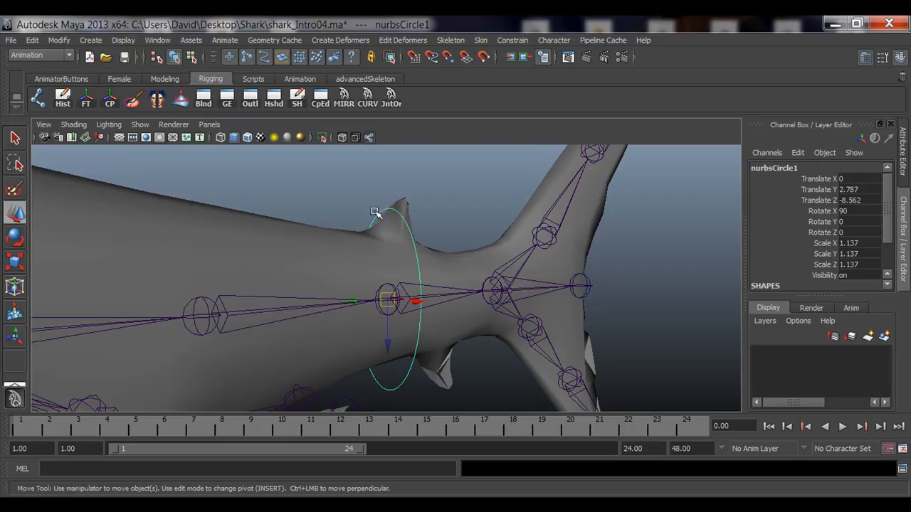
{"action": "right_click_drag", "start_coordinate": [294, 311], "coordinate": [435, 322], "text": "alt"}
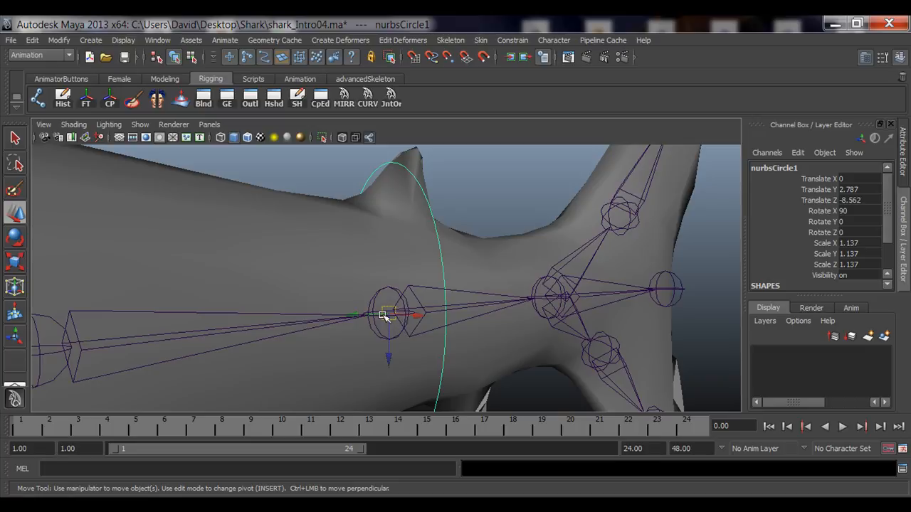
{"action": "left_click_drag", "start_coordinate": [370, 323], "coordinate": [345, 354], "text": "alt"}
{"action": "key", "text": "Insert"}
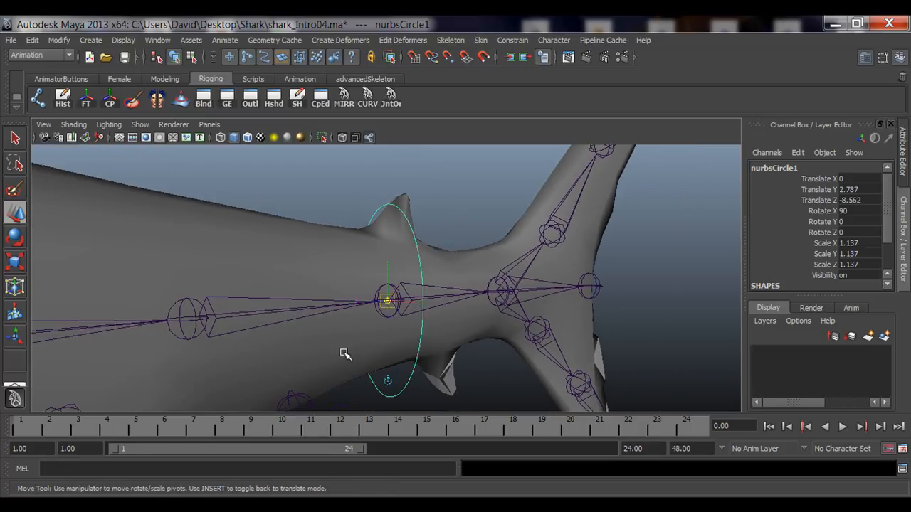
{"action": "key", "text": "ctrl+z"}
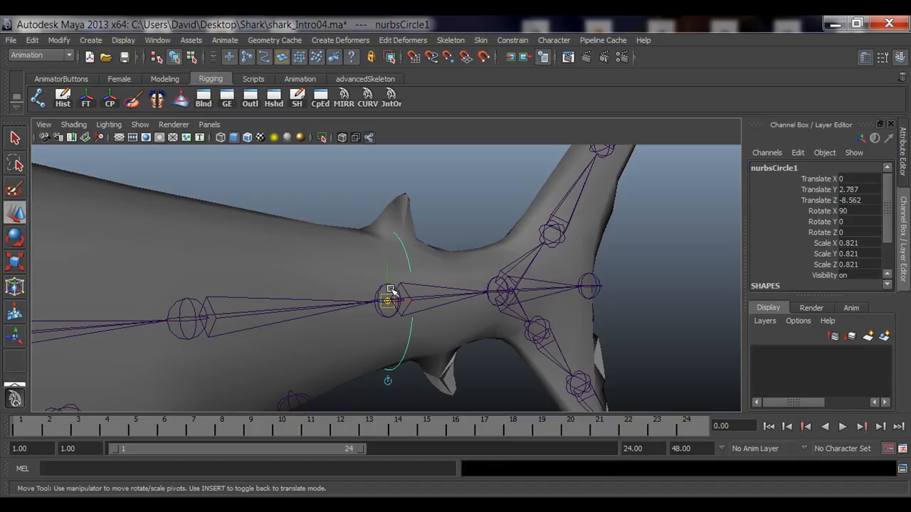
{"action": "key", "text": "Insert"}
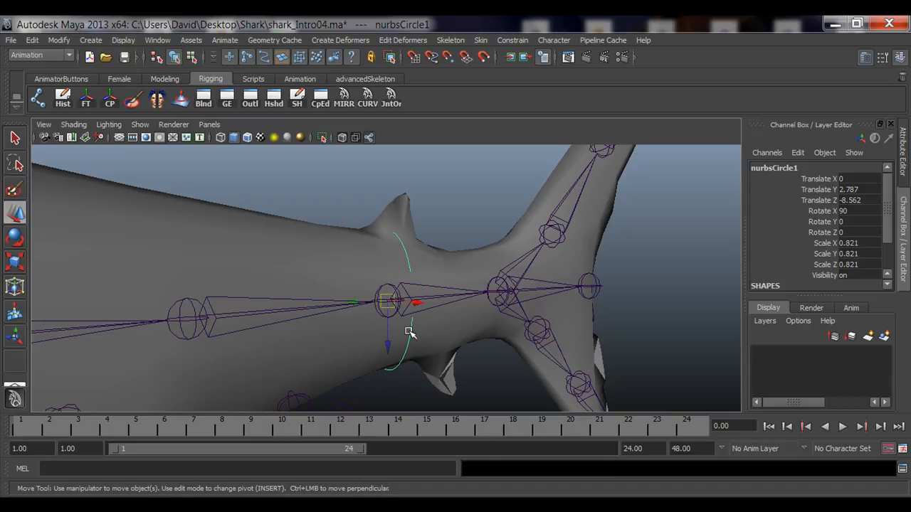
Reselect the circle, display its control vertices, and select a control vertex above the tail joint.
{"action": "left_click_drag", "start_coordinate": [409, 322], "coordinate": [378, 332], "text": "alt"}
{"action": "key", "text": "ctrl+z"}
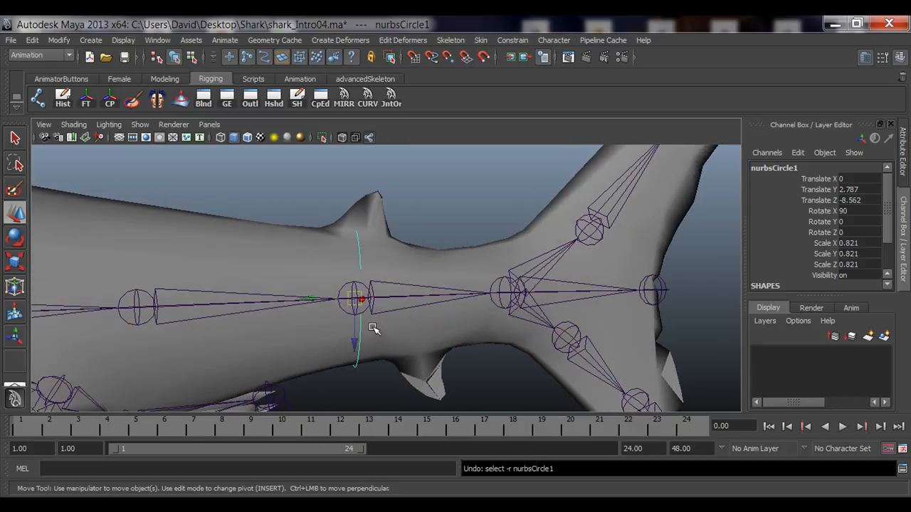
{"action": "left_click", "coordinate": [429, 205]}
{"action": "left_click", "coordinate": [361, 254]}
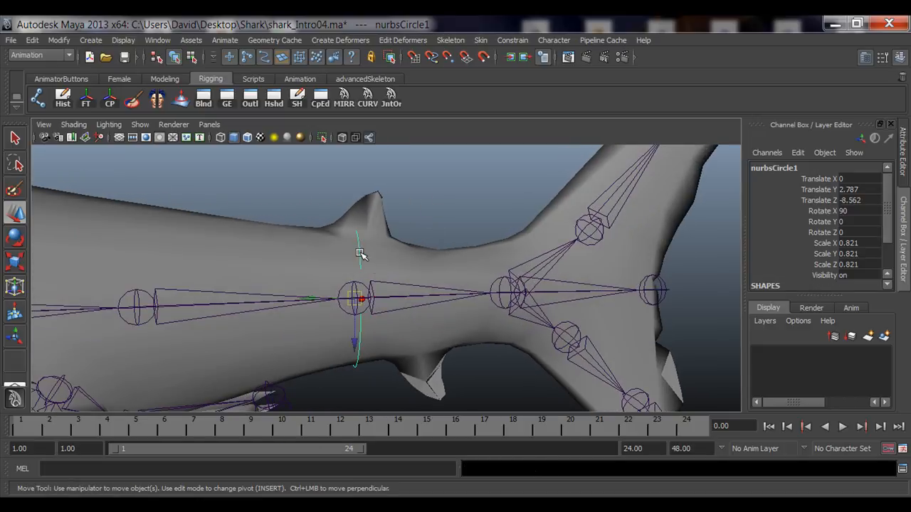
{"action": "left_click_drag", "start_coordinate": [357, 290], "coordinate": [358, 262], "text": "alt"}
{"action": "scroll", "coordinate": [358, 262], "scroll_direction": "up", "scroll_amount": 3}
{"action": "right_click", "coordinate": [360, 247]}
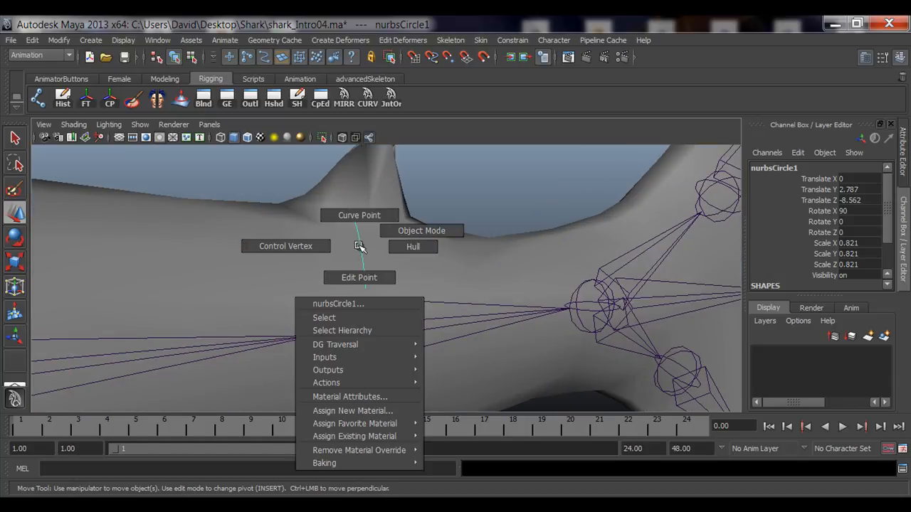
{"action": "left_click", "coordinate": [292, 247]}
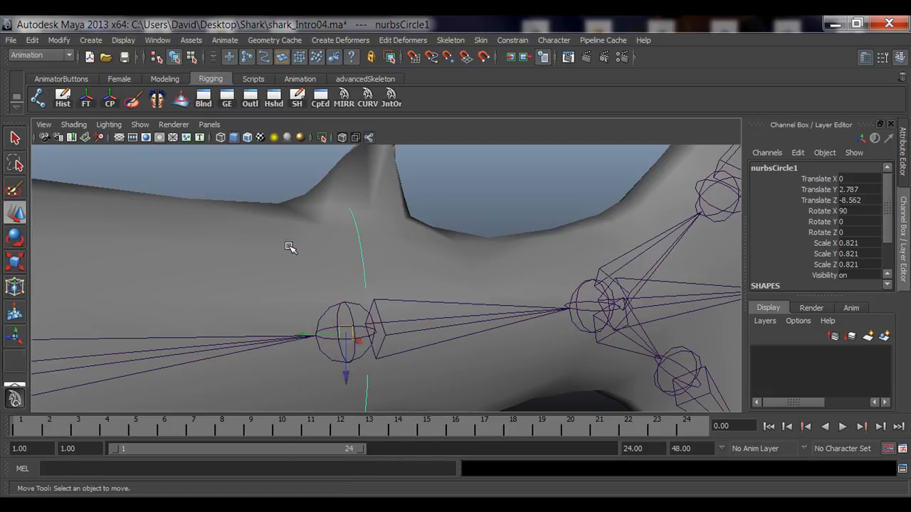
{"action": "left_click_drag", "start_coordinate": [415, 301], "coordinate": [340, 303], "text": "alt"}
{"action": "left_click", "coordinate": [435, 237]}
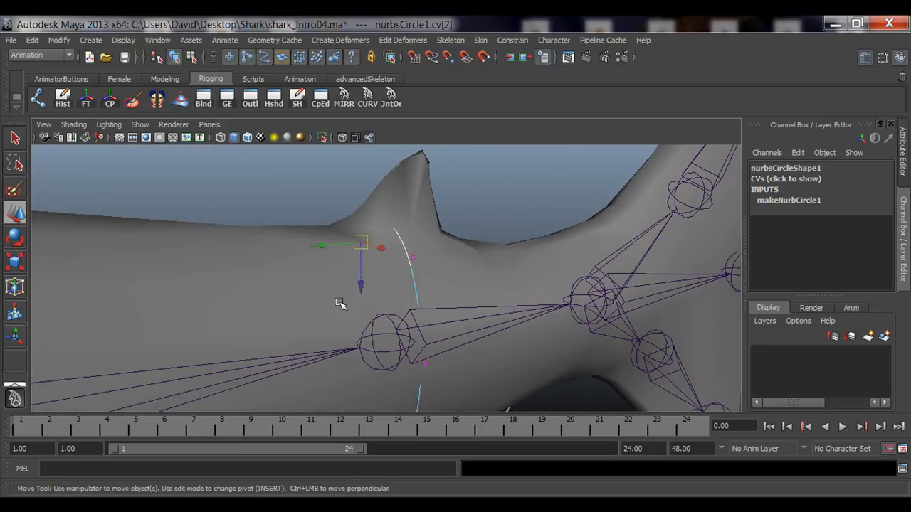
Try to move a control vertex on the upper part of the circle outward, and undo the move.
{"action": "left_click", "coordinate": [412, 257]}
{"action": "left_click_drag", "start_coordinate": [516, 346], "coordinate": [328, 310], "text": "alt"}
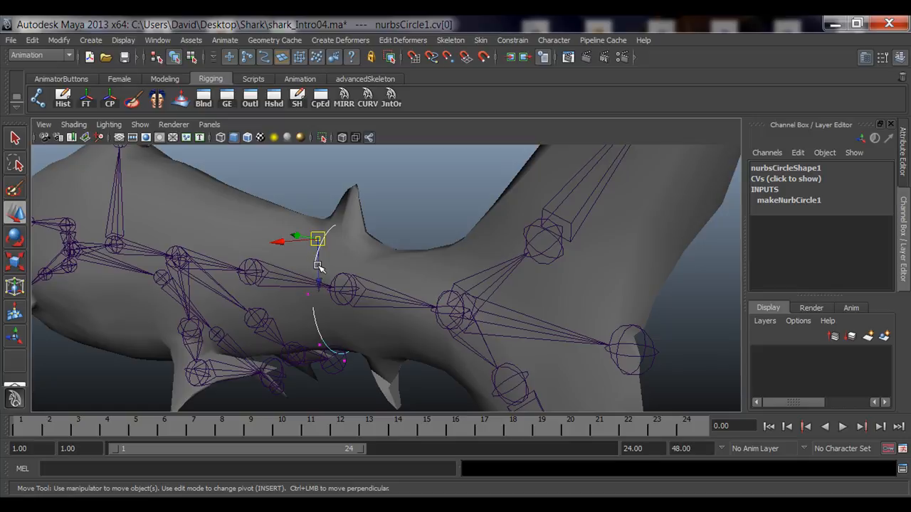
{"action": "left_click_drag", "start_coordinate": [318, 266], "coordinate": [434, 320]}
{"action": "left_click_drag", "start_coordinate": [474, 252], "coordinate": [437, 196]}
{"action": "key", "text": "ctrl+z"}
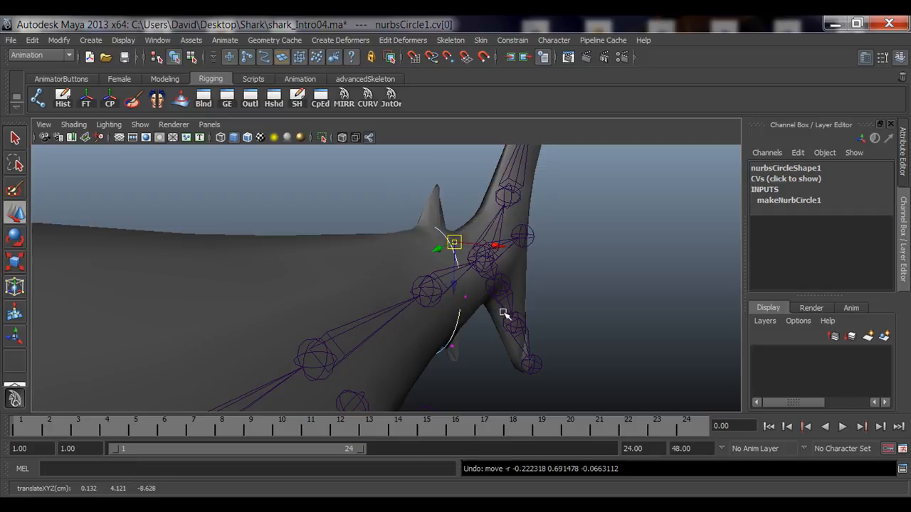
Show the model in wireframe and try to region-select the circle's control vertices, then reselect the circle.
{"action": "left_click_drag", "start_coordinate": [504, 314], "coordinate": [416, 306], "text": "alt"}
{"action": "key", "text": "4"}
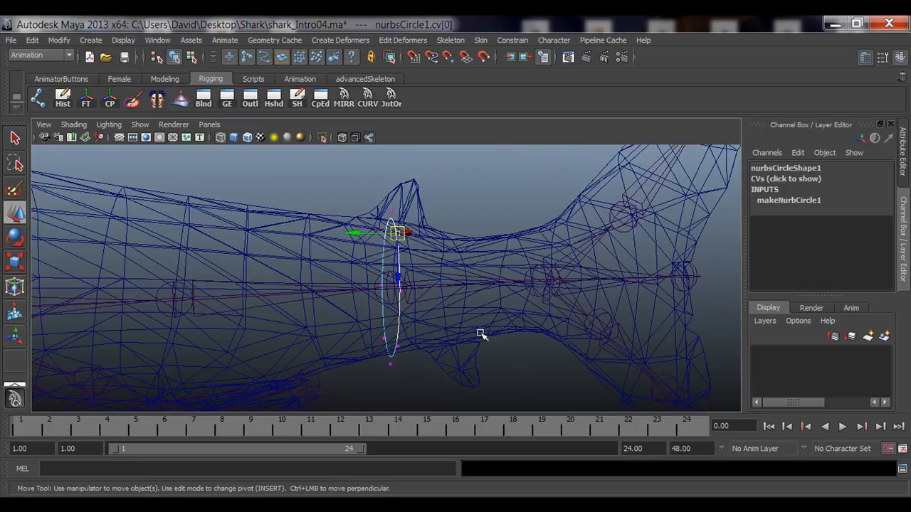
{"action": "left_click_drag", "start_coordinate": [481, 334], "coordinate": [465, 238], "text": "alt"}
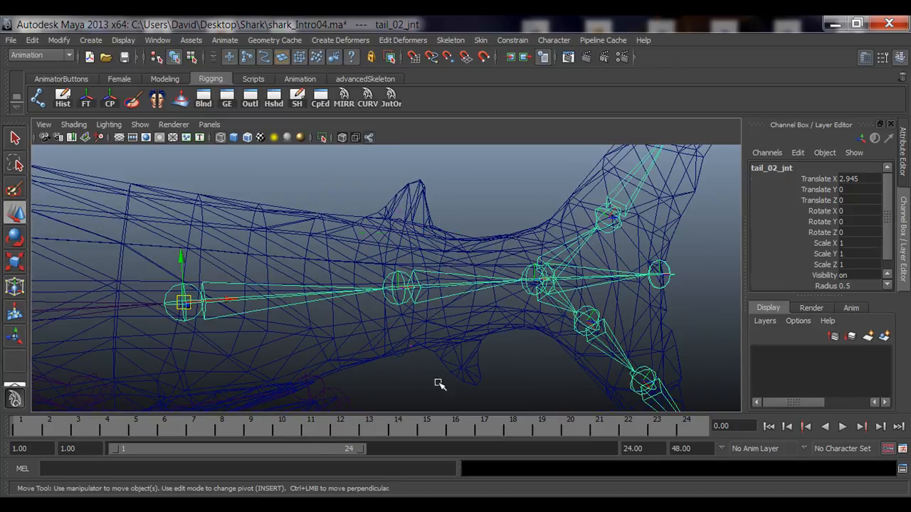
{"action": "left_click", "coordinate": [407, 231]}
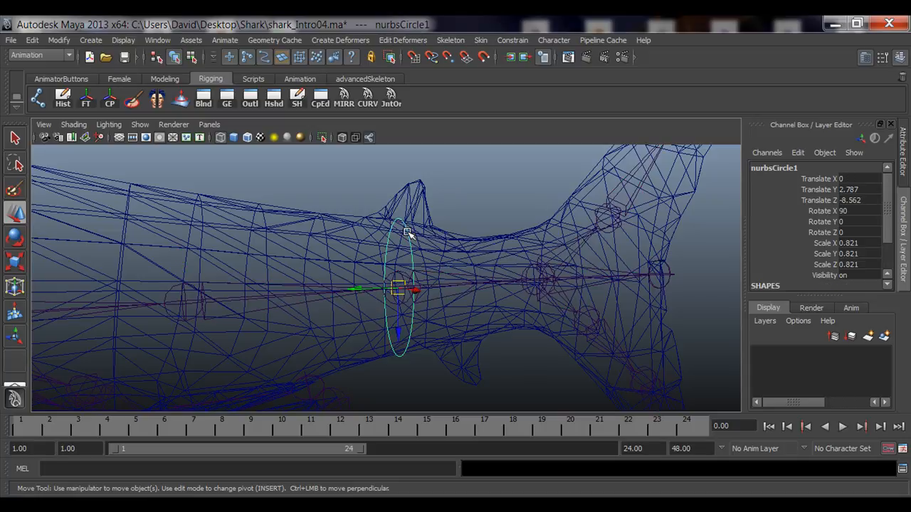
{"action": "right_click_drag", "start_coordinate": [410, 245], "coordinate": [378, 247]}
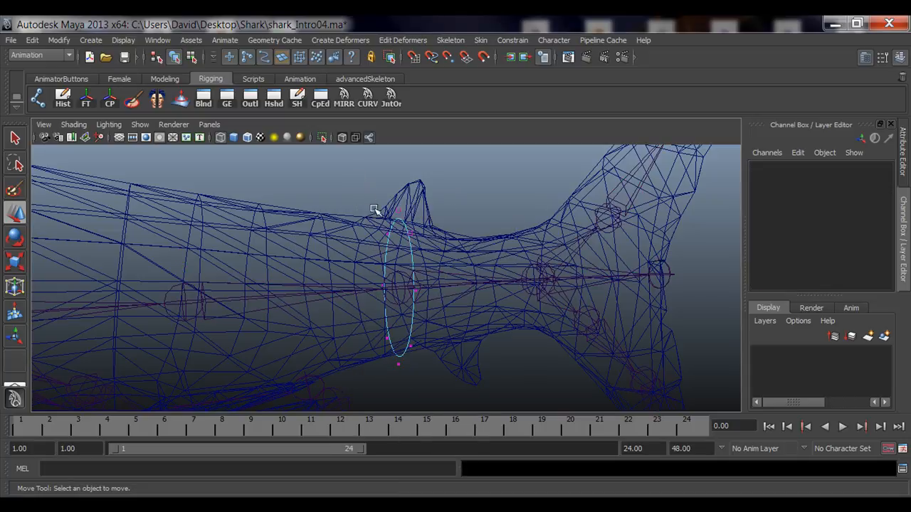
{"action": "left_click_drag", "start_coordinate": [374, 209], "coordinate": [435, 378]}
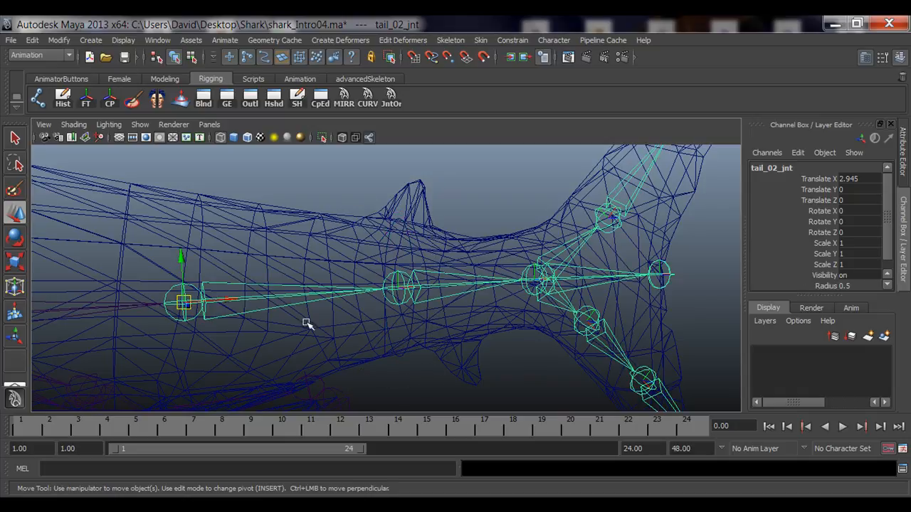
{"action": "left_click", "coordinate": [407, 232]}
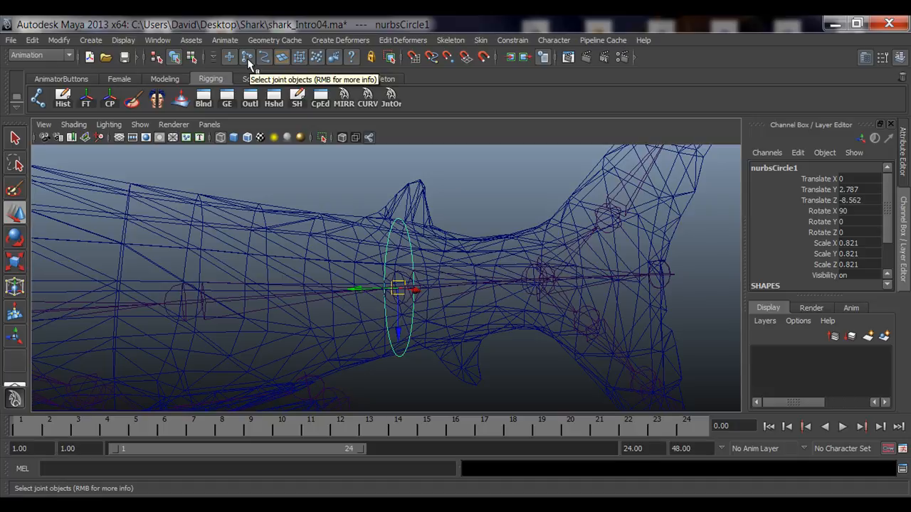
Exclude joints and surfaces from object selection, test picking the mesh and joints, and select the circle.
{"action": "left_click", "coordinate": [227, 247]}
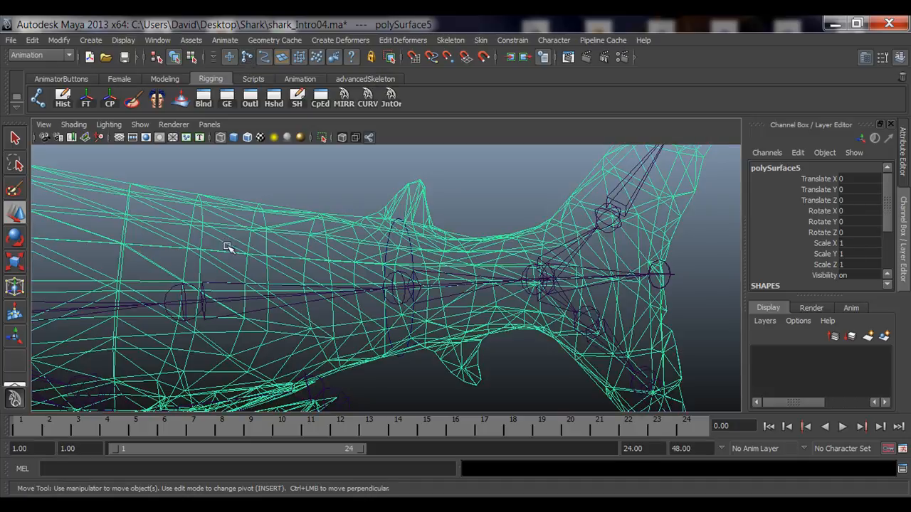
{"action": "left_click", "coordinate": [284, 287]}
{"action": "left_click", "coordinate": [285, 293]}
{"action": "left_click", "coordinate": [281, 168]}
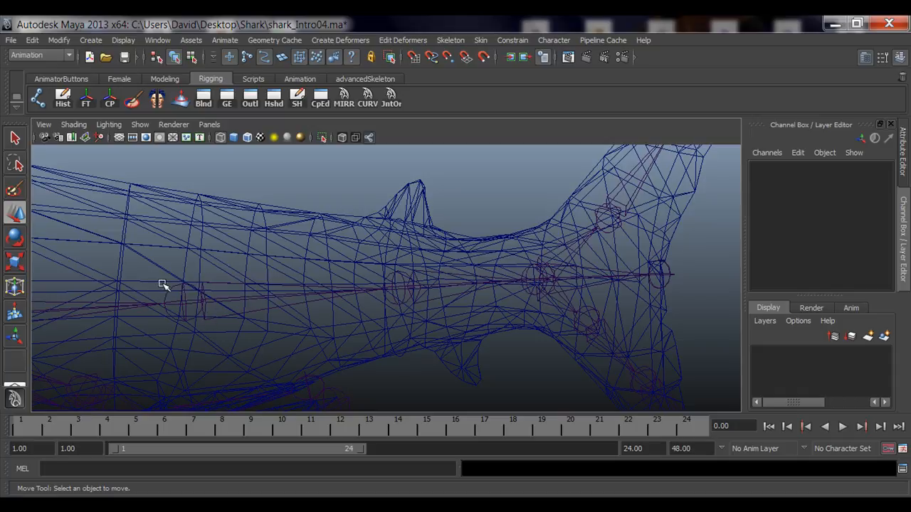
{"action": "left_click_drag", "start_coordinate": [219, 210], "coordinate": [324, 306]}
{"action": "left_click_drag", "start_coordinate": [402, 217], "coordinate": [449, 282]}
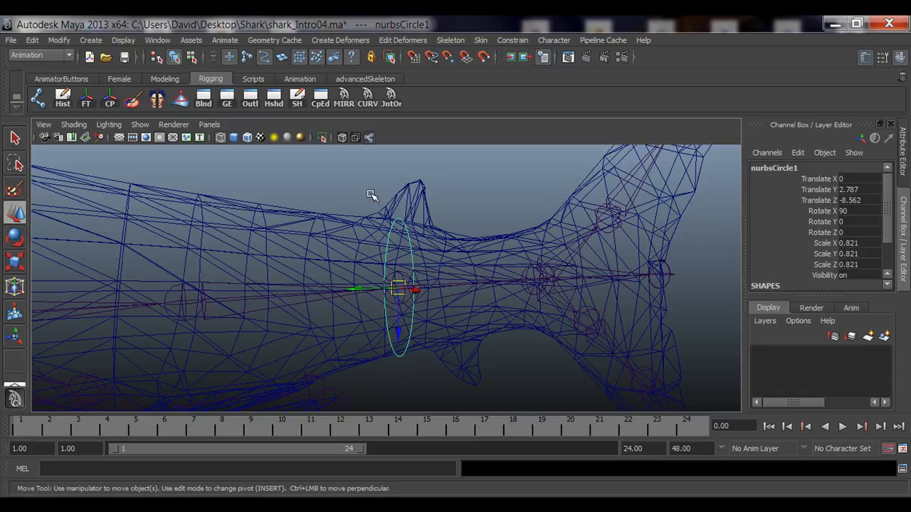
{"action": "left_click", "coordinate": [268, 57]}
Display the circle's control vertices and select all of them around the tail joint.
{"action": "right_click_drag", "start_coordinate": [407, 235], "coordinate": [364, 237]}
{"action": "left_click_drag", "start_coordinate": [474, 298], "coordinate": [418, 253], "text": "alt"}
{"action": "left_click_drag", "start_coordinate": [346, 183], "coordinate": [488, 404]}
{"action": "mouse_move", "coordinate": [479, 287]}
{"action": "left_mouse_down", "text": "alt"}
{"action": "mouse_move", "coordinate": [431, 295]}
{"action": "mouse_move", "coordinate": [483, 292]}
{"action": "mouse_move", "coordinate": [448, 288]}
{"action": "mouse_move", "coordinate": [463, 281]}
{"action": "left_mouse_up", "text": "alt"}
Try scaling all of the circle's control vertices vertically by about 1.27, and undo the scaling.
{"action": "key", "text": "r"}
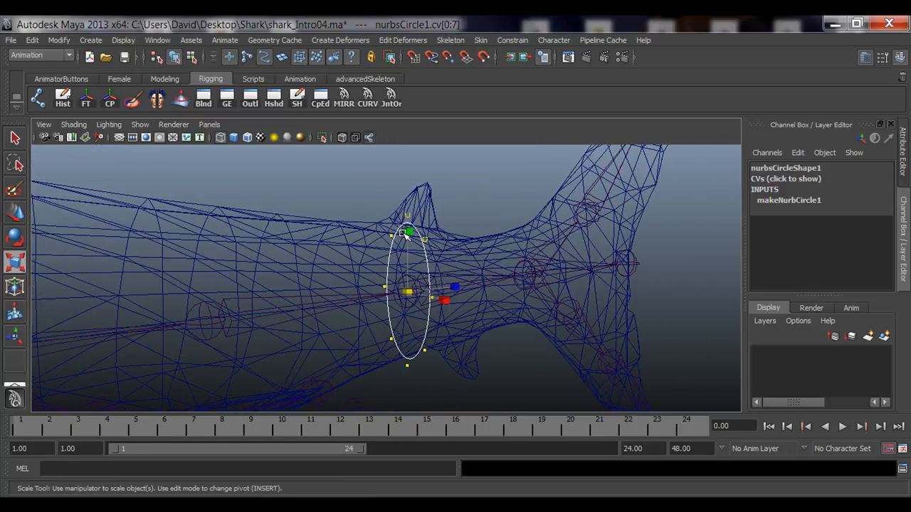
{"action": "left_click_drag", "start_coordinate": [406, 235], "coordinate": [407, 214]}
{"action": "key", "text": "ctrl+z"}
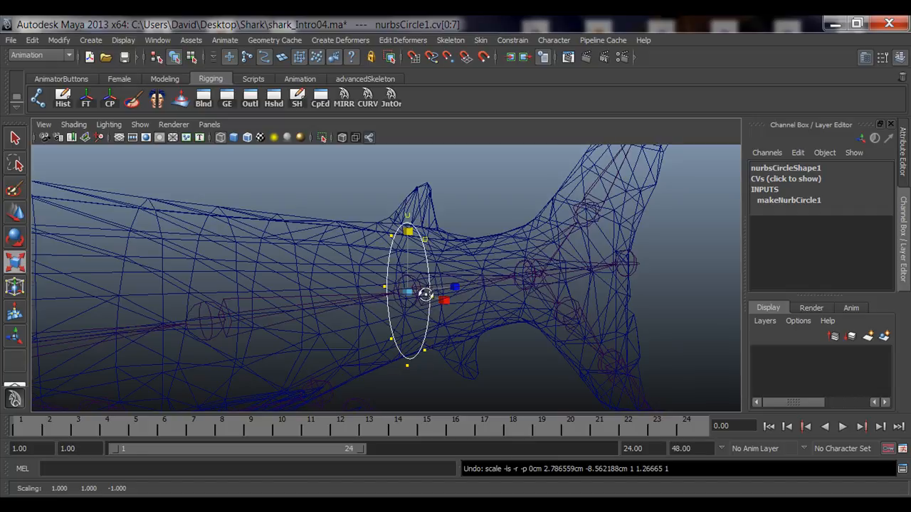
{"action": "left_click_drag", "start_coordinate": [425, 293], "coordinate": [504, 315], "text": "alt"}
{"action": "key", "text": "ctrl+z"}
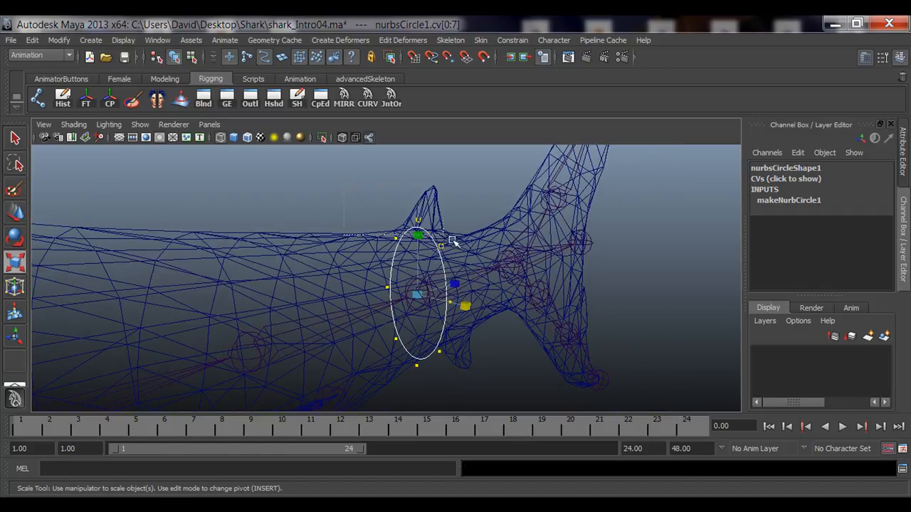
Select the circle's top three control vertices and move them up above the shark's back in shaded display.
{"action": "left_click_drag", "start_coordinate": [453, 241], "coordinate": [465, 257]}
{"action": "left_click_drag", "start_coordinate": [364, 280], "coordinate": [329, 291], "text": "alt"}
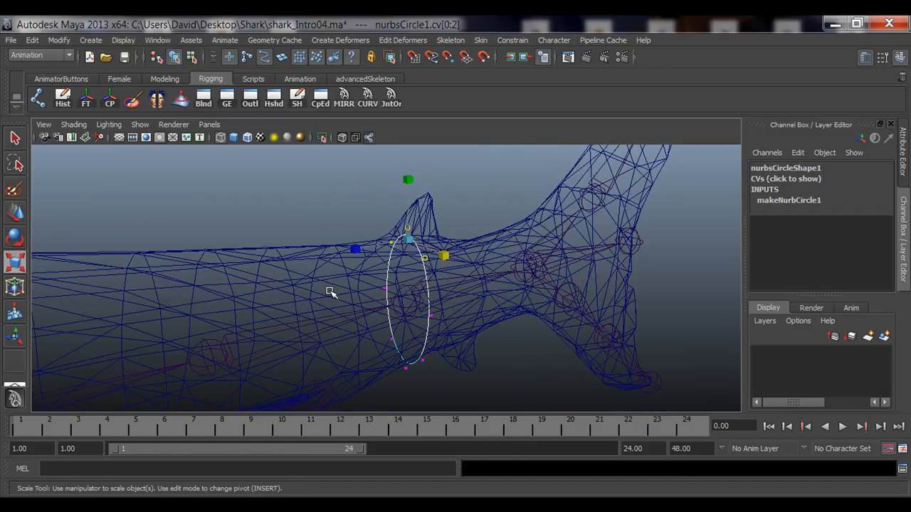
{"action": "key", "text": "5"}
{"action": "key", "text": "w"}
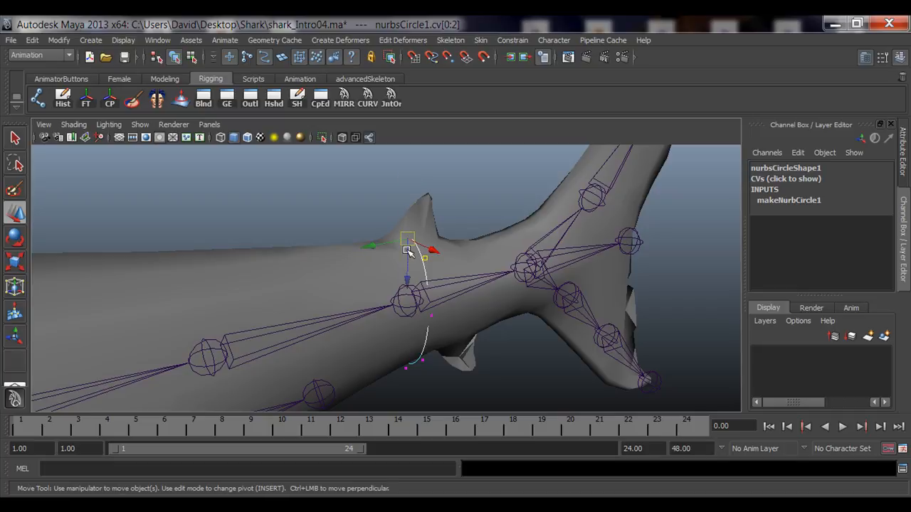
{"action": "left_click_drag", "start_coordinate": [409, 256], "coordinate": [188, 229]}
Select the control vertices on both sides of the circle and scale them outward across the tail's width.
{"action": "left_click", "coordinate": [380, 286]}
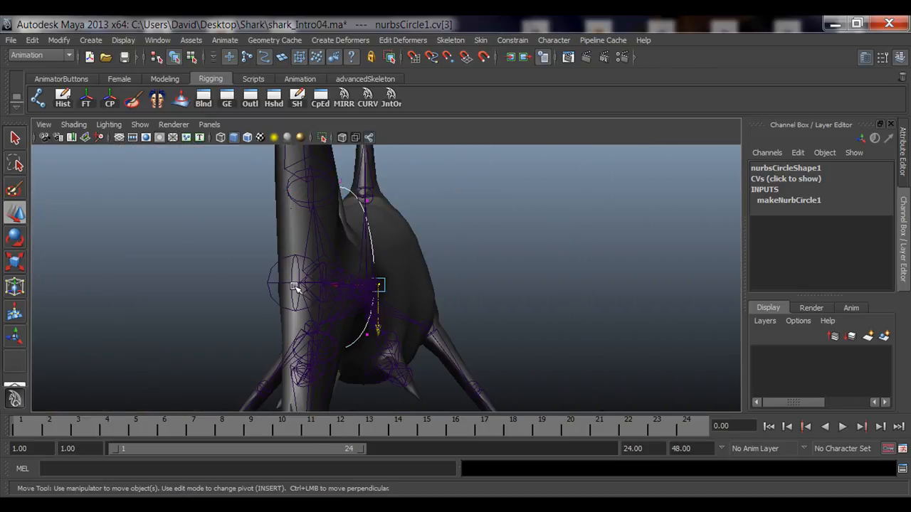
{"action": "left_click_drag", "start_coordinate": [297, 289], "coordinate": [363, 287], "text": "alt"}
{"action": "left_click_drag", "start_coordinate": [495, 292], "coordinate": [325, 287], "text": "alt"}
{"action": "key", "text": "r"}
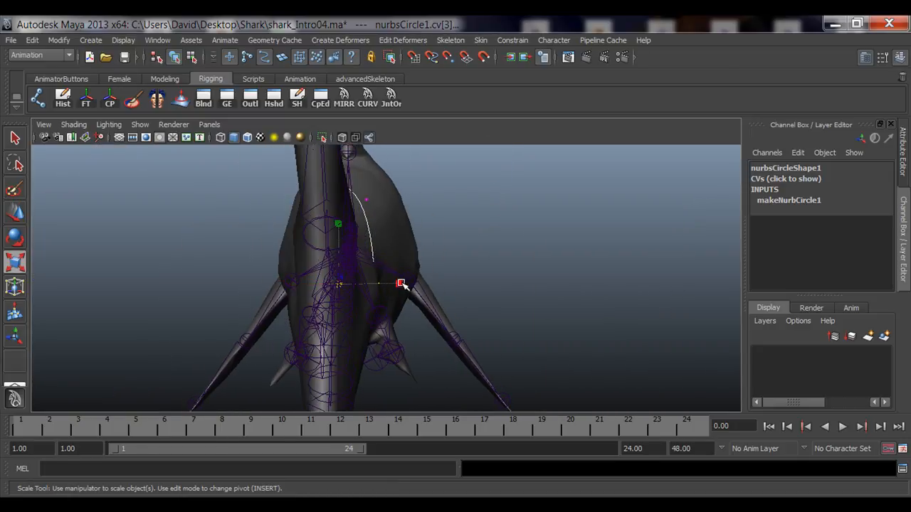
{"action": "left_click_drag", "start_coordinate": [401, 284], "coordinate": [397, 232]}
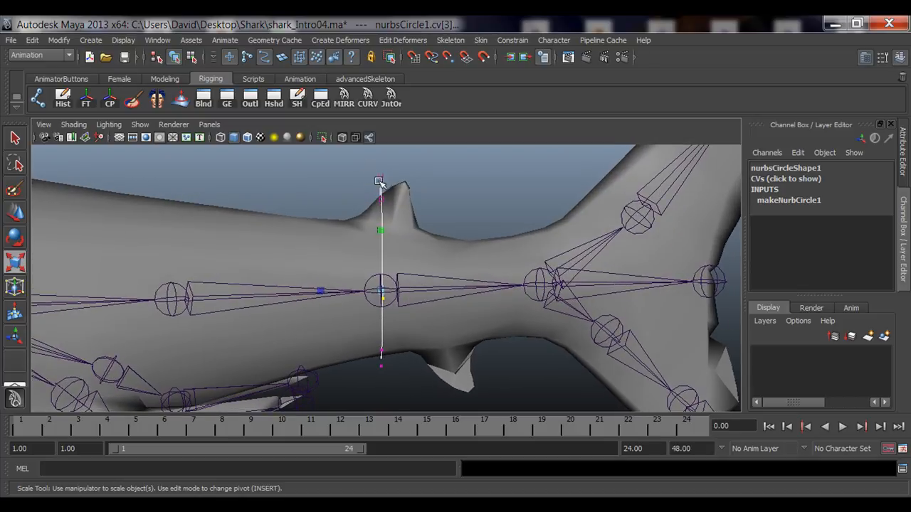
Move the circle's top three control vertices forward toward the head and rotate them to follow the curve's slant.
{"action": "left_click_drag", "start_coordinate": [361, 165], "coordinate": [405, 205]}
{"action": "key", "text": "w"}
{"action": "left_click_drag", "start_coordinate": [328, 192], "coordinate": [340, 202]}
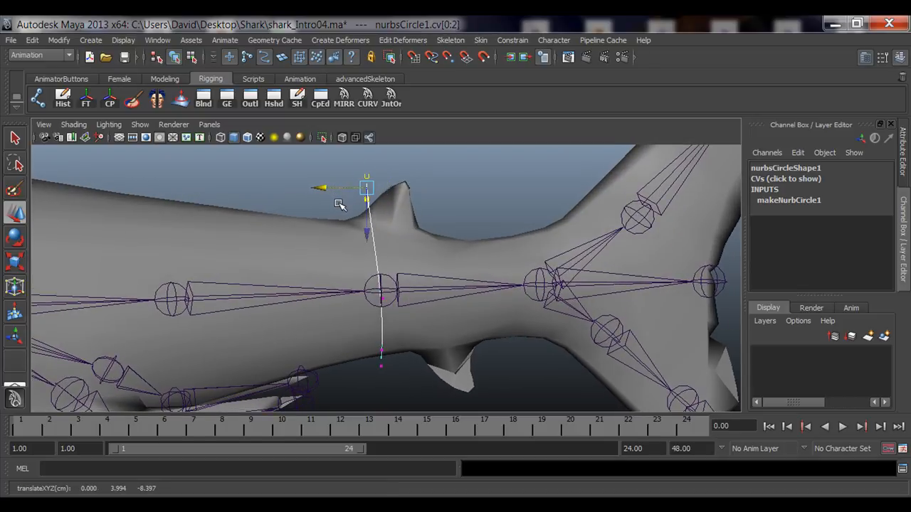
{"action": "key", "text": "e"}
{"action": "middle_click_drag", "start_coordinate": [347, 189], "coordinate": [356, 217], "text": "alt"}
{"action": "left_click", "coordinate": [340, 173]}
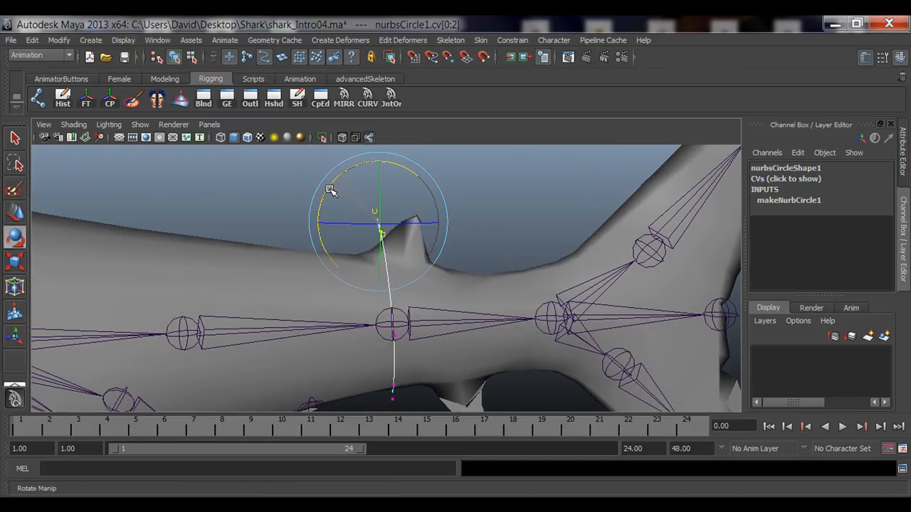
{"action": "key", "text": "w"}
Move the circle's bottom three control vertices slightly down below the belly, and return to object selection with nothing selected.
{"action": "left_click_drag", "start_coordinate": [377, 254], "coordinate": [335, 260], "text": "alt"}
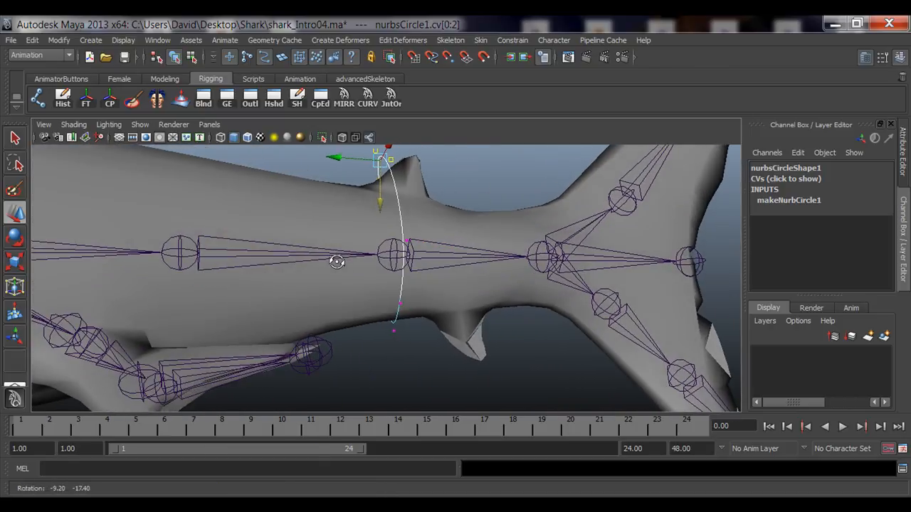
{"action": "left_click_drag", "start_coordinate": [373, 299], "coordinate": [421, 372]}
{"action": "left_click_drag", "start_coordinate": [429, 327], "coordinate": [340, 279], "text": "alt"}
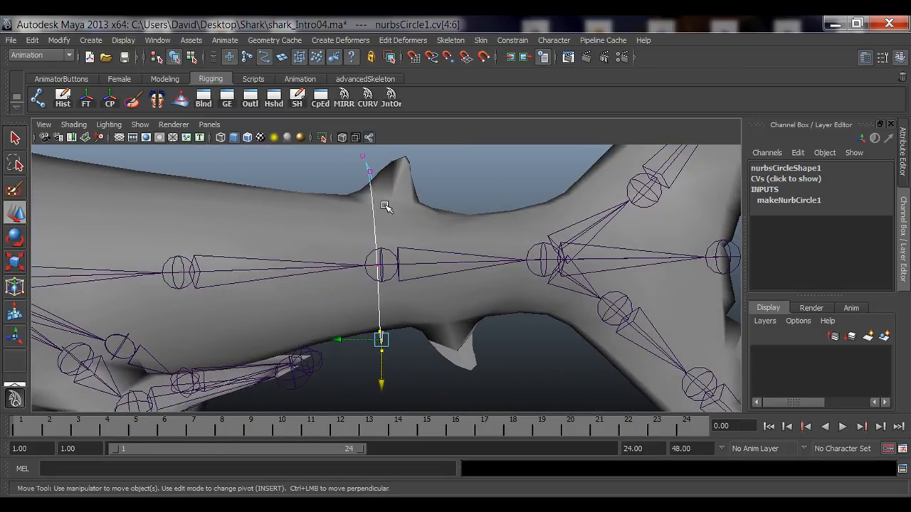
{"action": "middle_click_drag", "start_coordinate": [385, 207], "coordinate": [383, 254], "text": "alt"}
{"action": "left_click_drag", "start_coordinate": [384, 254], "coordinate": [337, 269], "text": "alt"}
{"action": "right_click_drag", "start_coordinate": [374, 223], "coordinate": [414, 205]}
{"action": "left_click", "coordinate": [415, 205]}
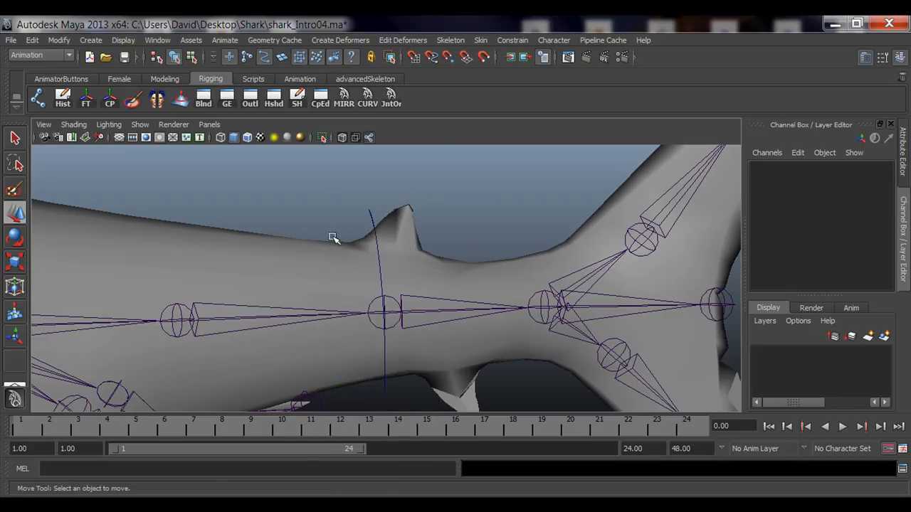
Select the circle and toggle between object and component mode to examine its control vertices around the tail joint.
{"action": "mouse_move", "coordinate": [414, 205]}
{"action": "left_mouse_down", "text": "alt"}
{"action": "mouse_move", "coordinate": [417, 248]}
{"action": "mouse_move", "coordinate": [407, 251]}
{"action": "mouse_move", "coordinate": [415, 223]}
{"action": "left_mouse_up", "text": "alt"}
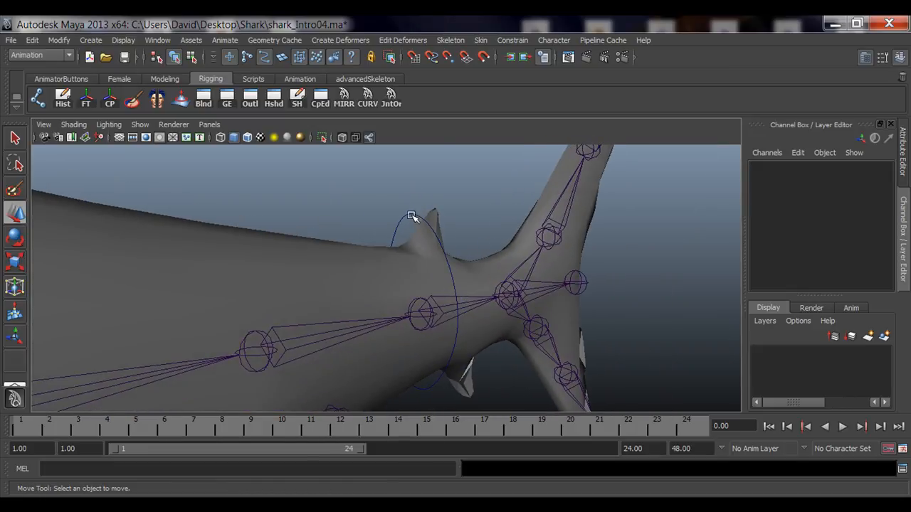
{"action": "left_click", "coordinate": [412, 216]}
{"action": "left_click_drag", "start_coordinate": [493, 309], "coordinate": [444, 310], "text": "alt"}
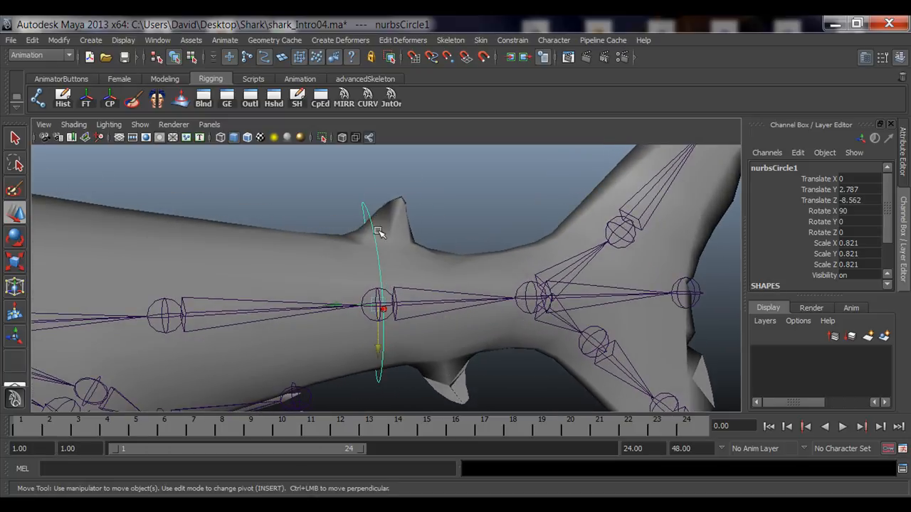
{"action": "key", "text": "F8"}
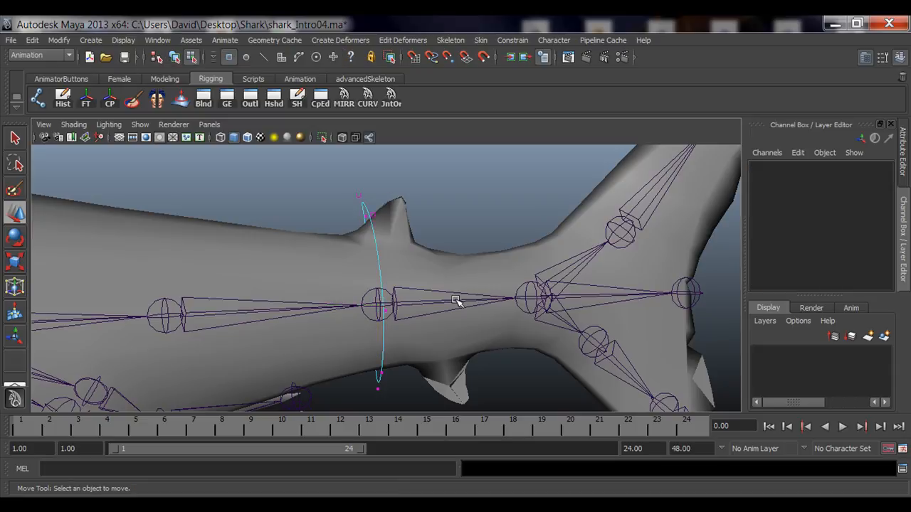
{"action": "left_click_drag", "start_coordinate": [433, 300], "coordinate": [412, 314], "text": "alt"}
{"action": "middle_click_drag", "start_coordinate": [436, 318], "coordinate": [430, 308], "text": "alt"}
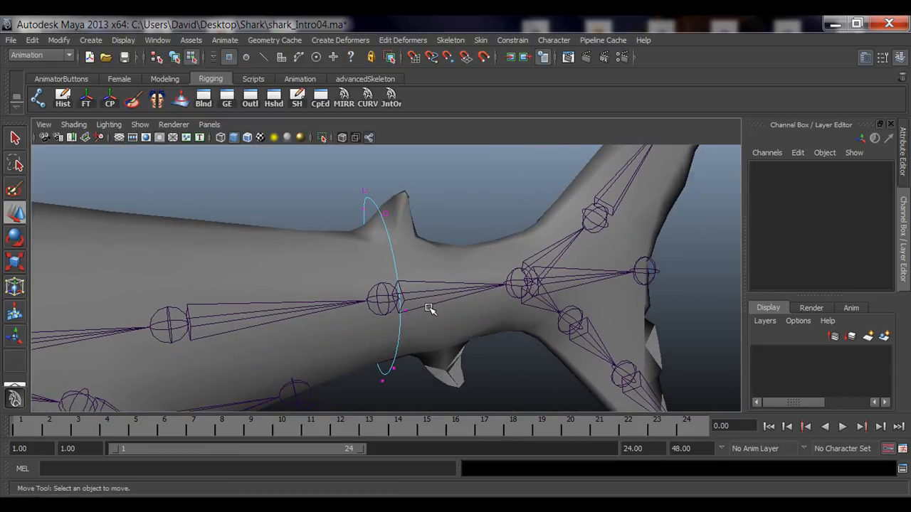
{"action": "key", "text": "F8"}
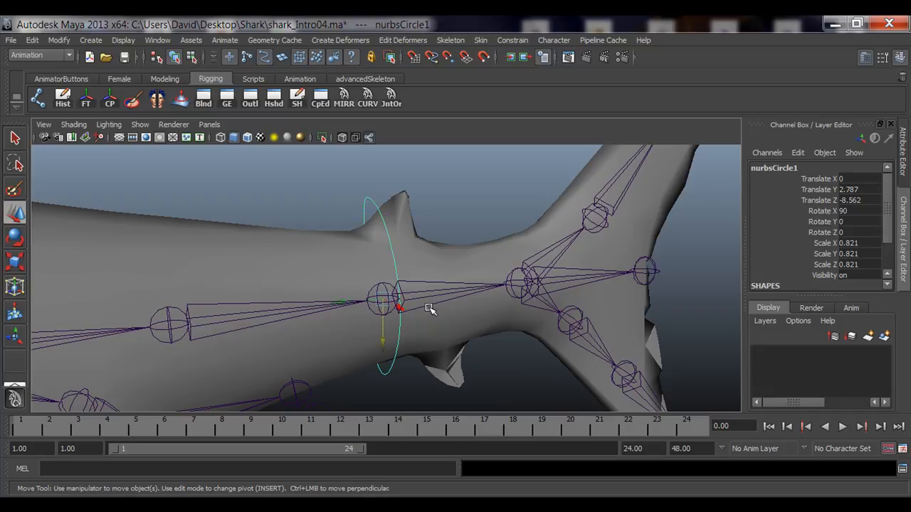
{"action": "left_click_drag", "start_coordinate": [463, 318], "coordinate": [441, 292], "text": "alt"}
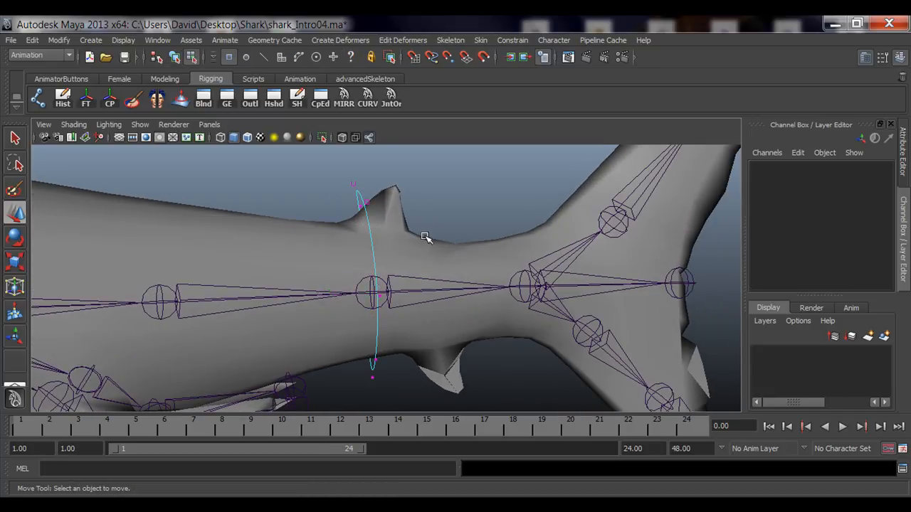
{"action": "left_click_drag", "start_coordinate": [410, 252], "coordinate": [404, 293], "text": "alt"}
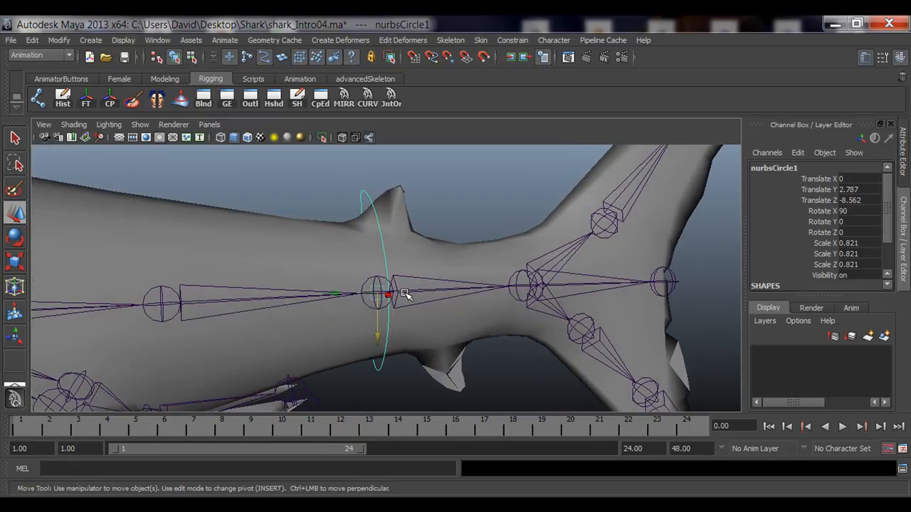
Switch the circle to component mode and select all of its control vertices for moving.
{"action": "key", "text": "F8"}
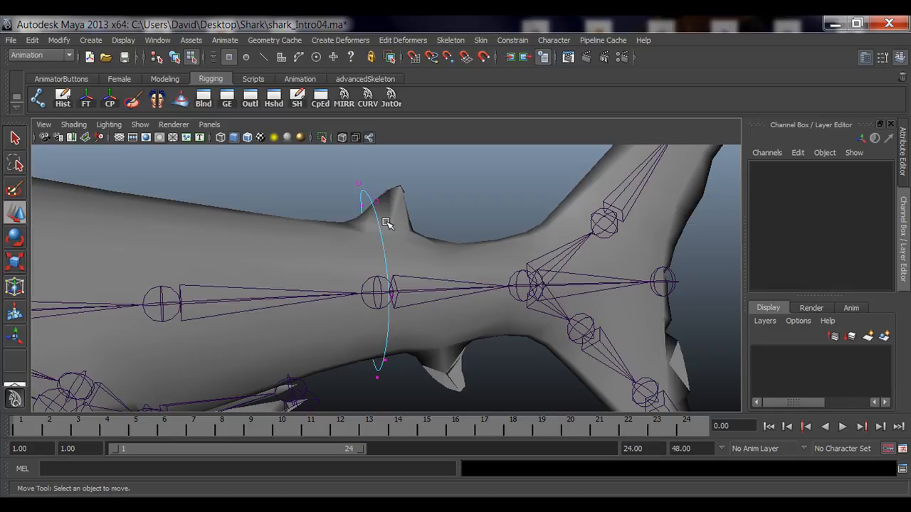
{"action": "left_click_drag", "start_coordinate": [388, 215], "coordinate": [401, 229], "text": "alt"}
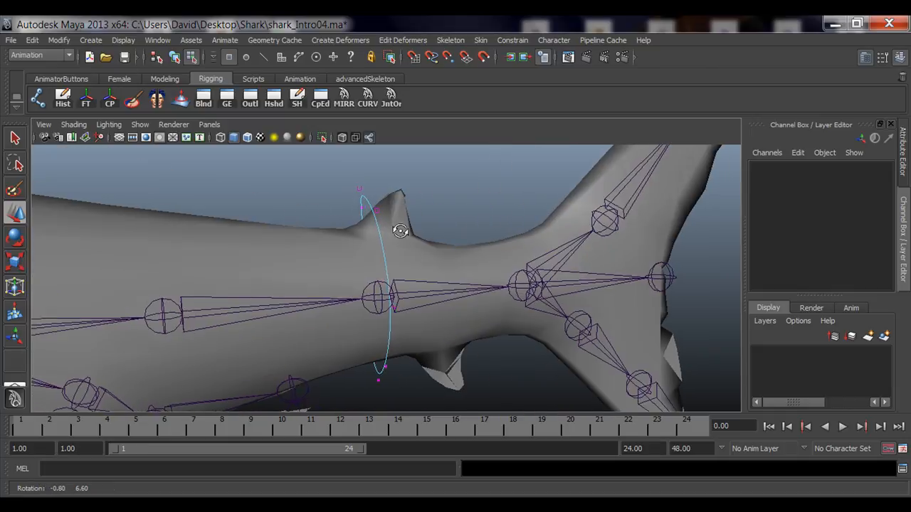
{"action": "left_click_drag", "start_coordinate": [446, 428], "coordinate": [447, 412]}
{"action": "scroll", "coordinate": [390, 319], "scroll_direction": "down", "scroll_amount": 3}
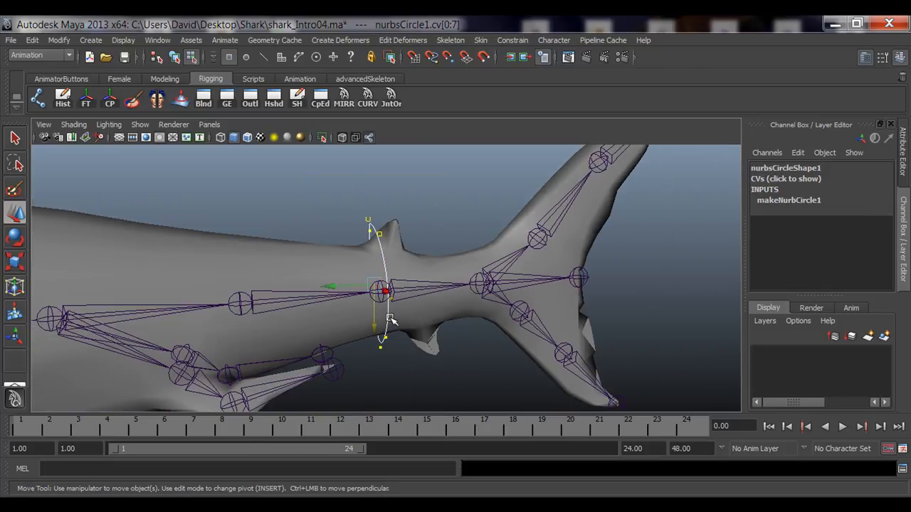
{"action": "left_click_drag", "start_coordinate": [384, 246], "coordinate": [358, 247], "text": "alt"}
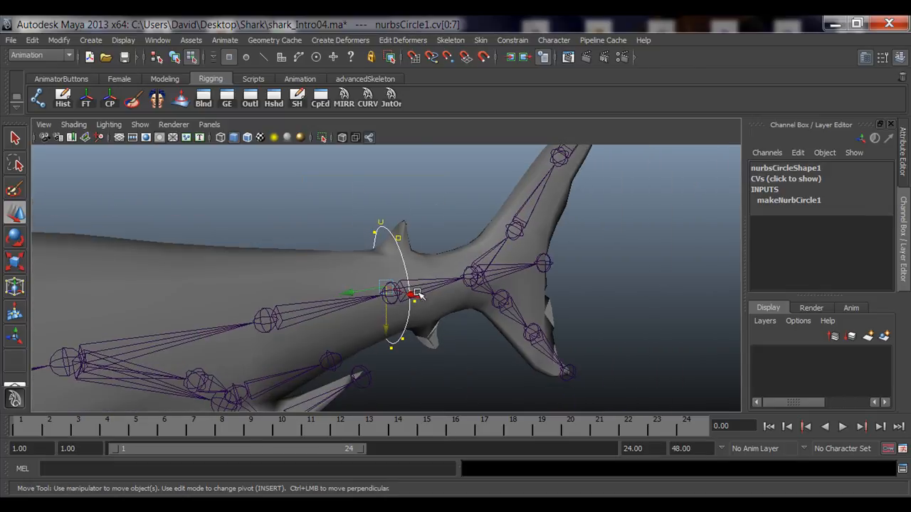
Return the circle to object mode and examine its shape around the tail joint.
{"action": "left_click_drag", "start_coordinate": [427, 359], "coordinate": [378, 285], "text": "alt"}
{"action": "key", "text": "F8"}
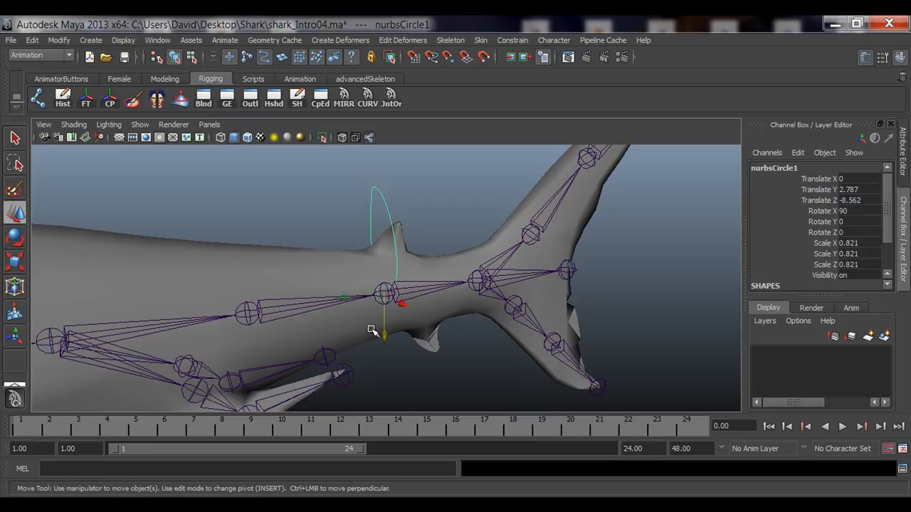
{"action": "right_click_drag", "start_coordinate": [371, 330], "coordinate": [511, 315], "text": "alt"}
{"action": "left_click_drag", "start_coordinate": [406, 327], "coordinate": [374, 331], "text": "alt"}
{"action": "right_click_drag", "start_coordinate": [374, 331], "coordinate": [388, 230], "text": "alt"}
{"action": "middle_click_drag", "start_coordinate": [389, 229], "coordinate": [392, 314], "text": "alt"}
{"action": "right_click_drag", "start_coordinate": [449, 311], "coordinate": [341, 308], "text": "alt"}
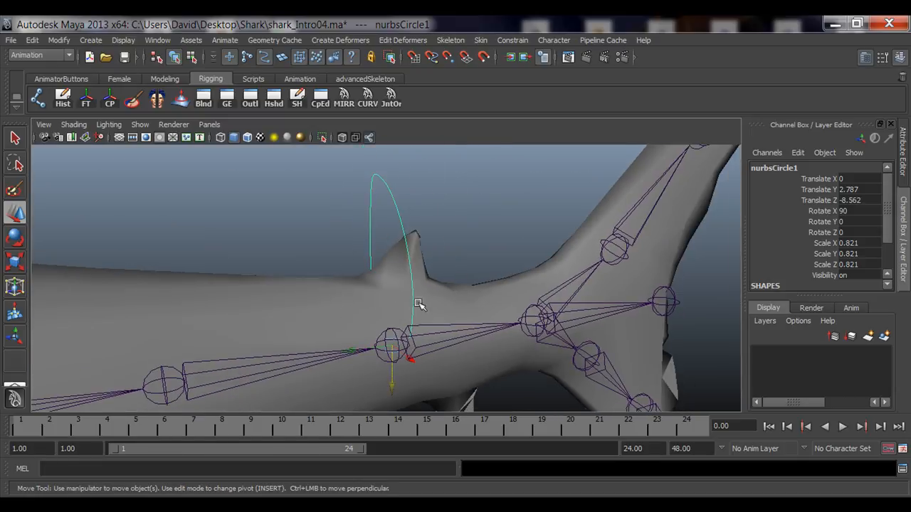
{"action": "left_click_drag", "start_coordinate": [368, 184], "coordinate": [405, 197], "text": "alt"}
Try rotating the circle freely about the tail joint, and undo the rotation.
{"action": "key", "text": "e"}
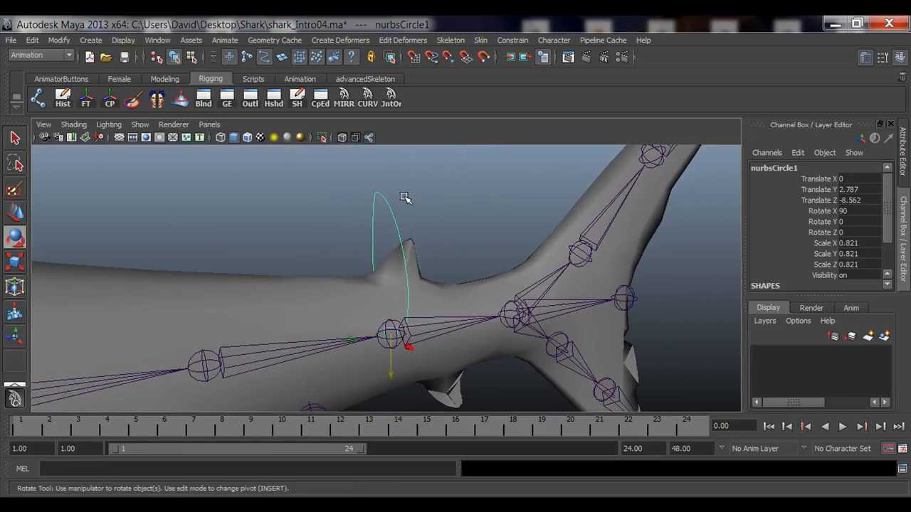
{"action": "left_click_drag", "start_coordinate": [362, 276], "coordinate": [365, 309]}
{"action": "middle_click_drag", "start_coordinate": [366, 309], "coordinate": [366, 270], "text": "alt"}
{"action": "left_click_drag", "start_coordinate": [366, 270], "coordinate": [215, 291], "text": "alt"}
{"action": "right_click_drag", "start_coordinate": [215, 292], "coordinate": [360, 305], "text": "alt"}
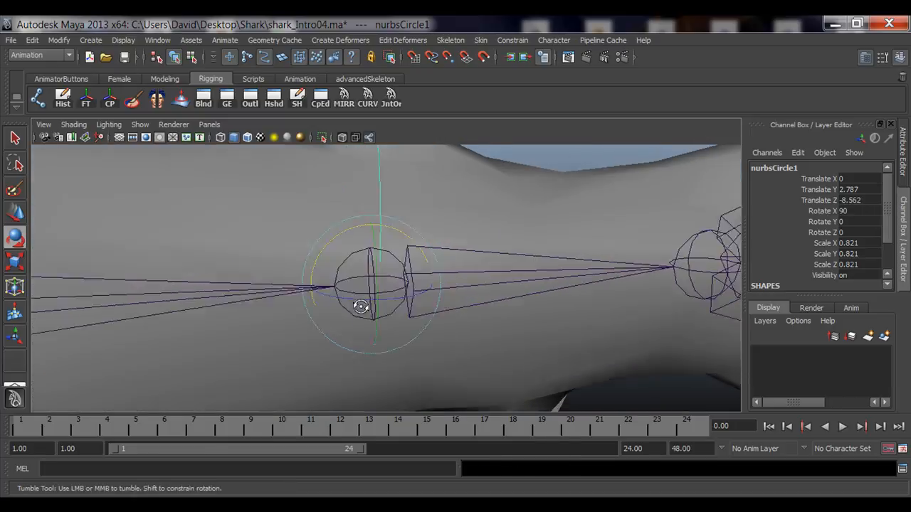
{"action": "left_click_drag", "start_coordinate": [360, 305], "coordinate": [404, 287], "text": "alt"}
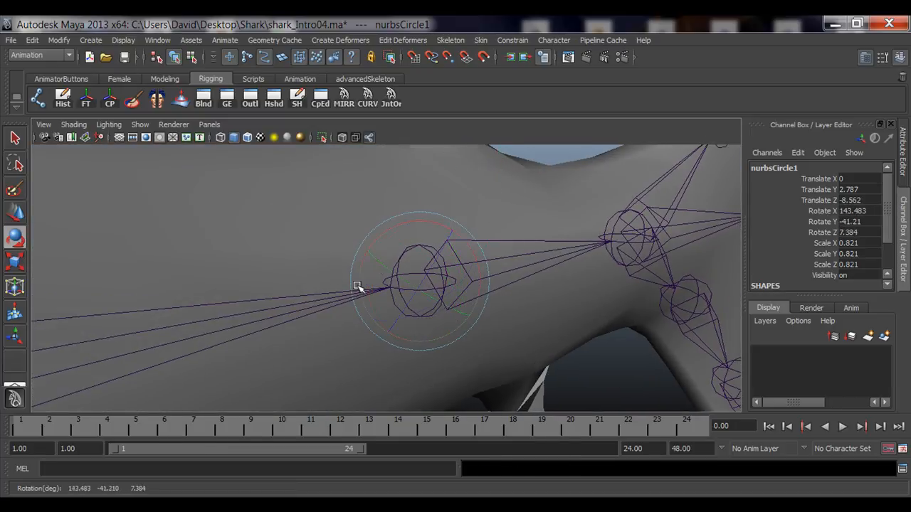
{"action": "left_click_drag", "start_coordinate": [427, 321], "coordinate": [361, 199], "text": "alt"}
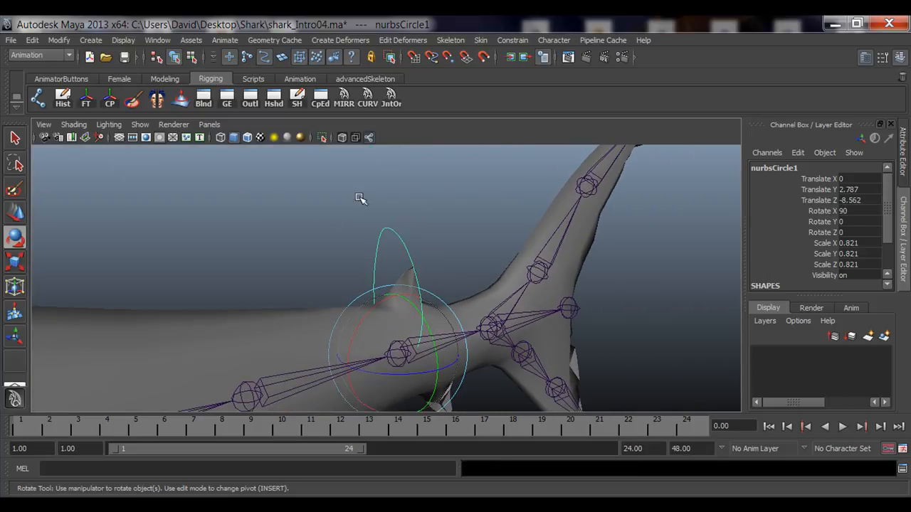
{"action": "left_click_drag", "start_coordinate": [476, 335], "coordinate": [340, 318], "text": "alt"}
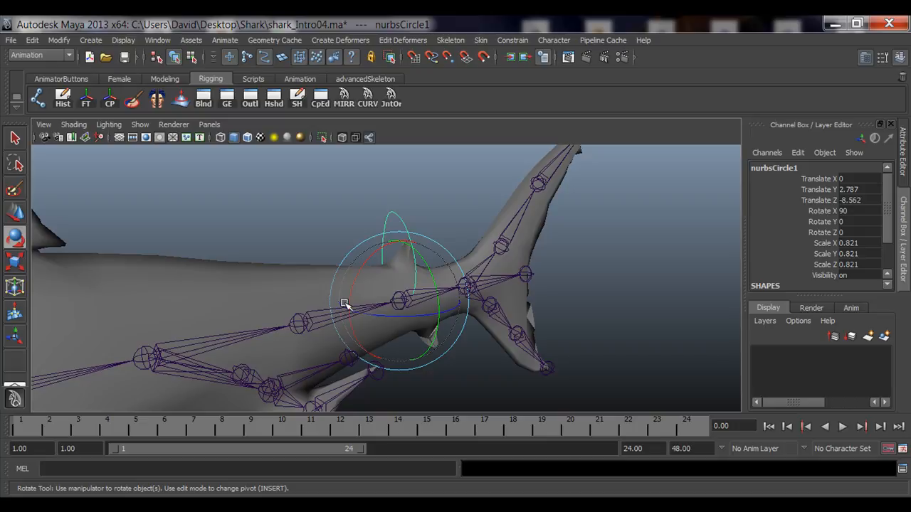
Remove the circle from the tail joint so only the shark and its skeleton remain.
{"action": "left_click", "coordinate": [353, 238]}
{"action": "right_click_drag", "start_coordinate": [404, 285], "coordinate": [266, 309], "text": "alt"}
{"action": "left_click_drag", "start_coordinate": [267, 309], "coordinate": [368, 292], "text": "alt"}
{"action": "right_click_drag", "start_coordinate": [368, 293], "coordinate": [326, 298], "text": "alt"}
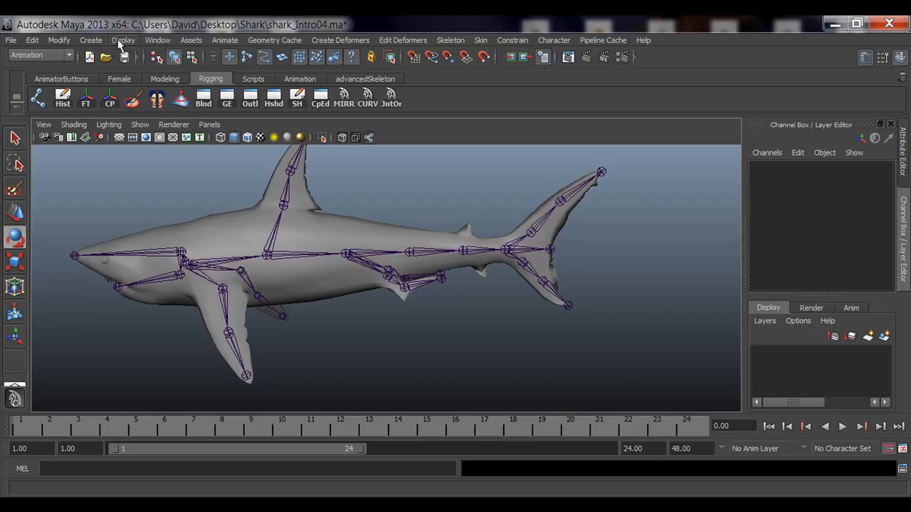
Create a NURBS square primitive at the origin and frame it in the view.
{"action": "left_click", "coordinate": [91, 41]}
{"action": "mouse_move", "coordinate": [104, 62]}
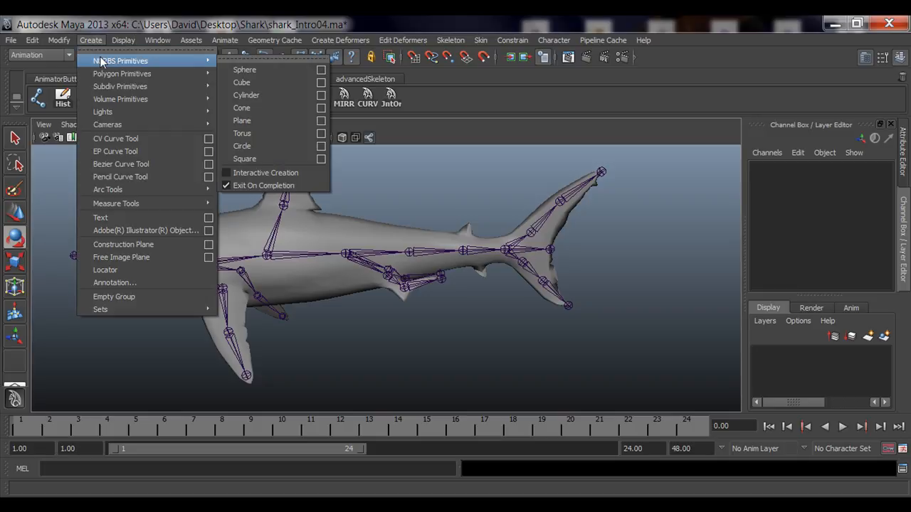
{"action": "left_click", "coordinate": [257, 157]}
{"action": "key", "text": "f"}
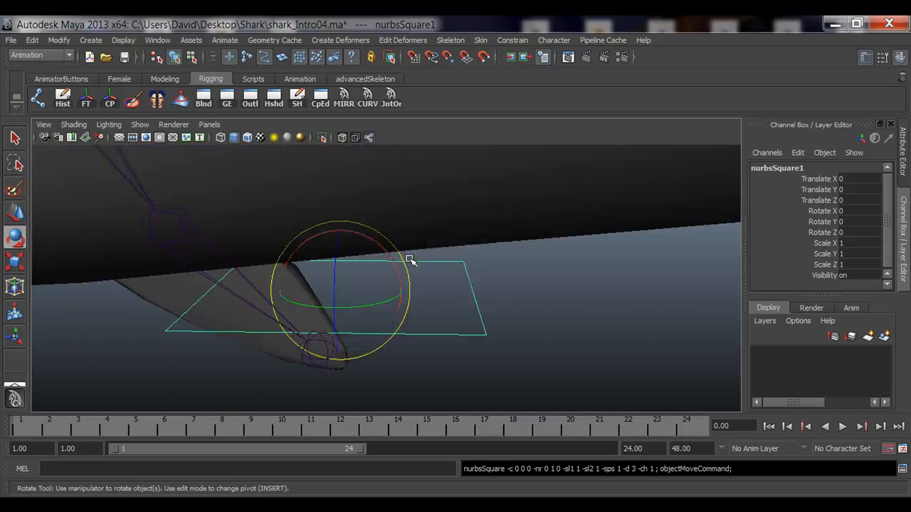
{"action": "left_click_drag", "start_coordinate": [408, 258], "coordinate": [343, 296], "text": "alt"}
{"action": "key", "text": "q"}
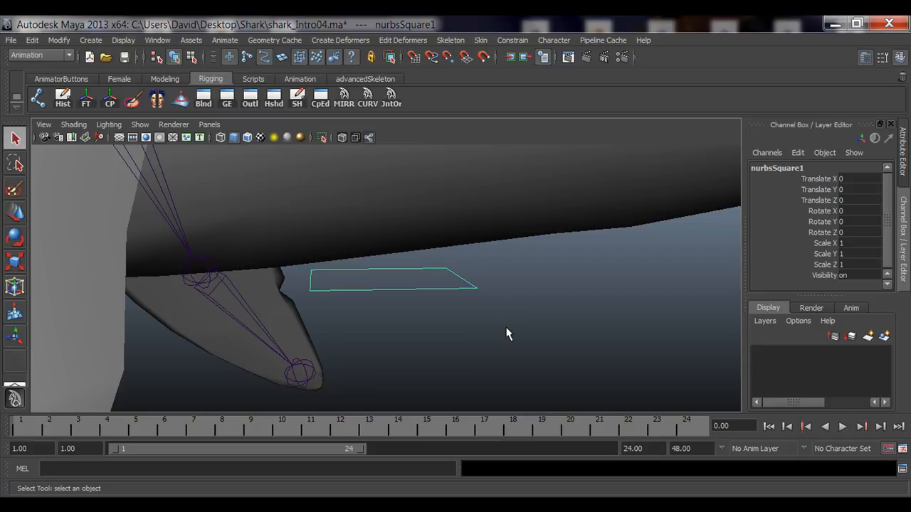
Move the square onto the rear spine joint where the pelvic fin chains branch off, point-snapping it to the joint.
{"action": "key", "text": "w"}
{"action": "left_click_drag", "start_coordinate": [517, 340], "coordinate": [480, 315], "text": "alt"}
{"action": "left_click_drag", "start_coordinate": [515, 356], "coordinate": [504, 360], "text": "alt"}
{"action": "right_click_drag", "start_coordinate": [504, 361], "coordinate": [472, 278], "text": "alt"}
{"action": "middle_click_drag", "start_coordinate": [472, 278], "coordinate": [459, 297], "text": "alt"}
{"action": "right_click_drag", "start_coordinate": [313, 295], "coordinate": [490, 263], "text": "alt"}
{"action": "middle_click_drag", "start_coordinate": [504, 248], "coordinate": [460, 262], "text": "alt"}
{"action": "left_click_drag", "start_coordinate": [459, 263], "coordinate": [488, 253], "text": "alt"}
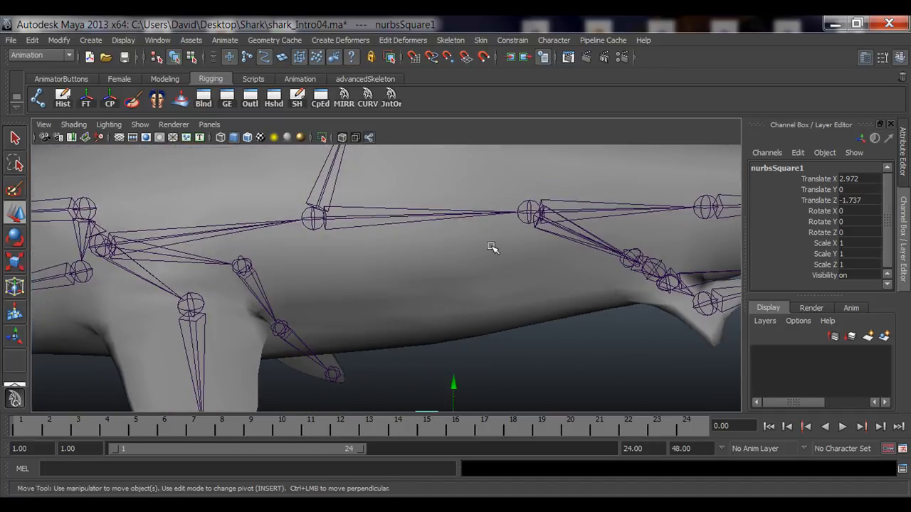
{"action": "key", "text": "v"}
{"action": "middle_click", "coordinate": [531, 215]}
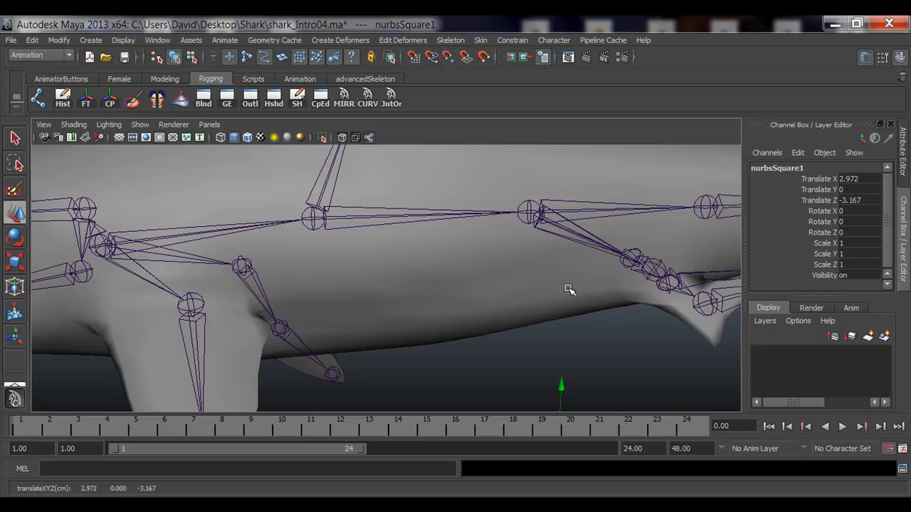
{"action": "right_click_drag", "start_coordinate": [568, 288], "coordinate": [440, 266], "text": "alt"}
{"action": "left_click_drag", "start_coordinate": [496, 370], "coordinate": [482, 235]}
{"action": "key", "text": "v"}
{"action": "key", "text": "f"}
{"action": "right_click_drag", "start_coordinate": [390, 281], "coordinate": [280, 281], "text": "alt"}
Rotate the square upright by about 90.7 degrees around X, scale it uniformly to about 4.99, and deselect it.
{"action": "key", "text": "r"}
{"action": "key", "text": "e"}
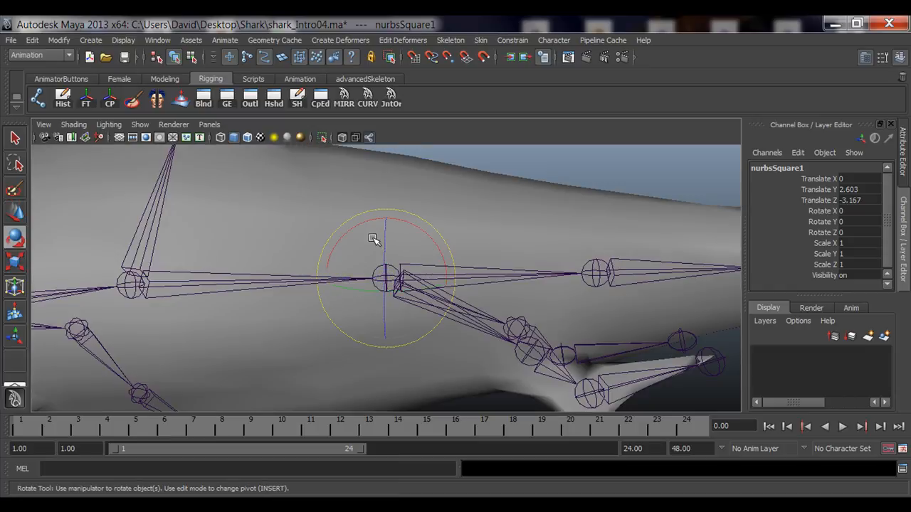
{"action": "left_click_drag", "start_coordinate": [370, 222], "coordinate": [578, 278]}
{"action": "key", "text": "w"}
{"action": "key", "text": "r"}
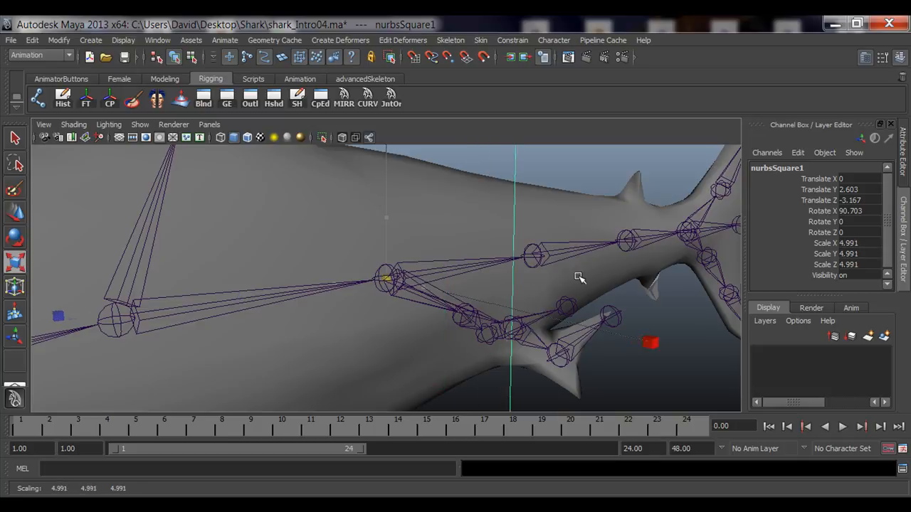
{"action": "right_click_drag", "start_coordinate": [577, 279], "coordinate": [326, 278], "text": "alt"}
{"action": "mouse_move", "coordinate": [326, 278]}
{"action": "left_mouse_down", "text": "alt"}
{"action": "mouse_move", "coordinate": [374, 285]}
{"action": "mouse_move", "coordinate": [332, 275]}
{"action": "mouse_move", "coordinate": [335, 291]}
{"action": "mouse_move", "coordinate": [491, 284]}
{"action": "mouse_move", "coordinate": [342, 284]}
{"action": "left_mouse_up", "text": "alt"}
{"action": "left_click_drag", "start_coordinate": [271, 297], "coordinate": [484, 219], "text": "alt"}
{"action": "left_click", "coordinate": [496, 204]}
{"action": "left_click_drag", "start_coordinate": [350, 329], "coordinate": [453, 339], "text": "alt"}
{"action": "left_click_drag", "start_coordinate": [600, 359], "coordinate": [535, 365], "text": "alt"}
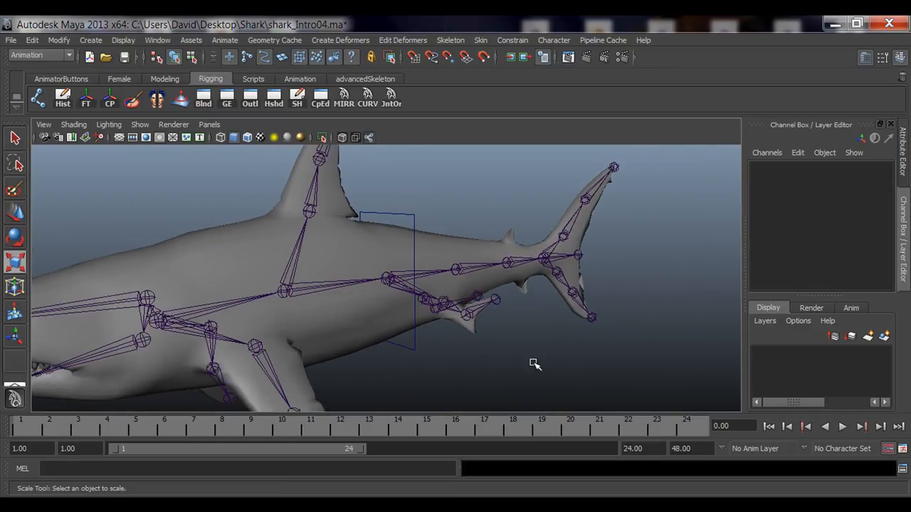
Try moving the square's top edge curve away on its own, and undo the move.
{"action": "left_click", "coordinate": [398, 217]}
{"action": "key", "text": "w"}
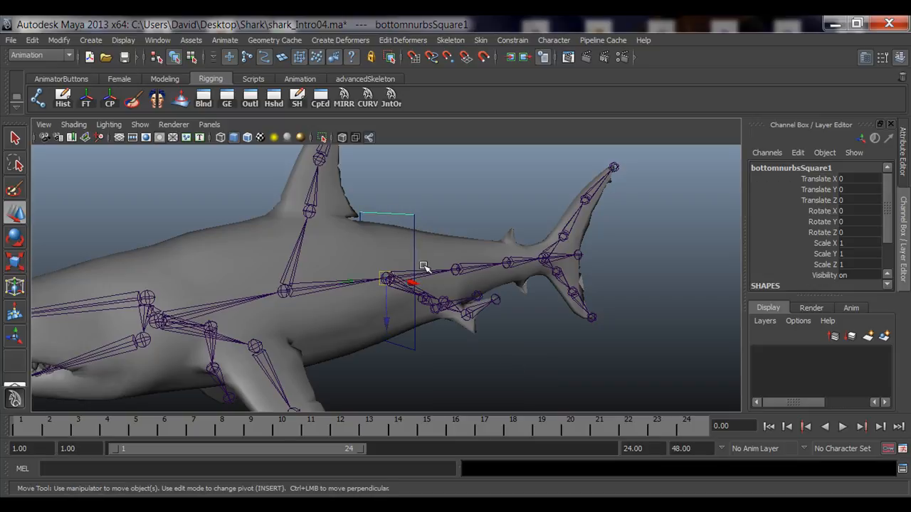
{"action": "left_click_drag", "start_coordinate": [420, 264], "coordinate": [493, 245], "text": "alt"}
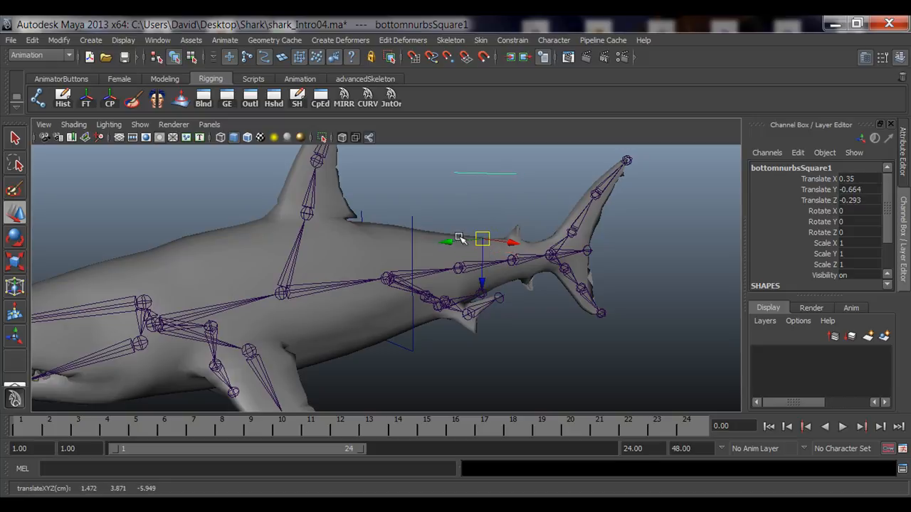
{"action": "key", "text": "ctrl+z"}
Move one side edge and the top edge of the square away as separate curves.
{"action": "left_click", "coordinate": [412, 250]}
{"action": "left_click_drag", "start_coordinate": [388, 277], "coordinate": [544, 272], "text": "alt"}
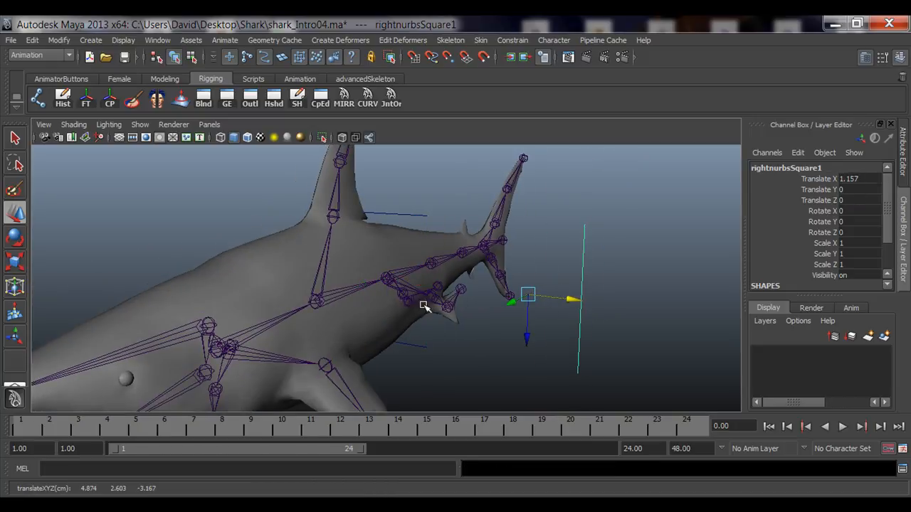
{"action": "left_click", "coordinate": [405, 219]}
{"action": "left_click_drag", "start_coordinate": [466, 261], "coordinate": [438, 247], "text": "alt"}
{"action": "left_click_drag", "start_coordinate": [504, 289], "coordinate": [197, 300], "text": "alt"}
{"action": "key", "text": "q"}
{"action": "right_click_drag", "start_coordinate": [197, 299], "coordinate": [360, 284], "text": "alt"}
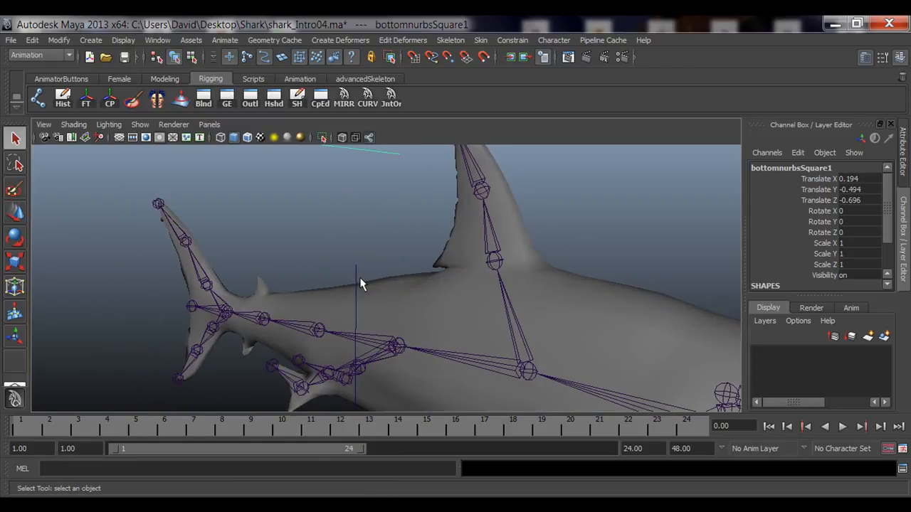
Delete the square's separate edge curves from around the shark.
{"action": "left_click", "coordinate": [360, 283]}
{"action": "left_click_drag", "start_coordinate": [362, 281], "coordinate": [342, 278], "text": "alt"}
{"action": "key", "text": "w"}
{"action": "key", "text": "Delete"}
{"action": "left_click", "coordinate": [376, 205]}
{"action": "key", "text": "Delete"}
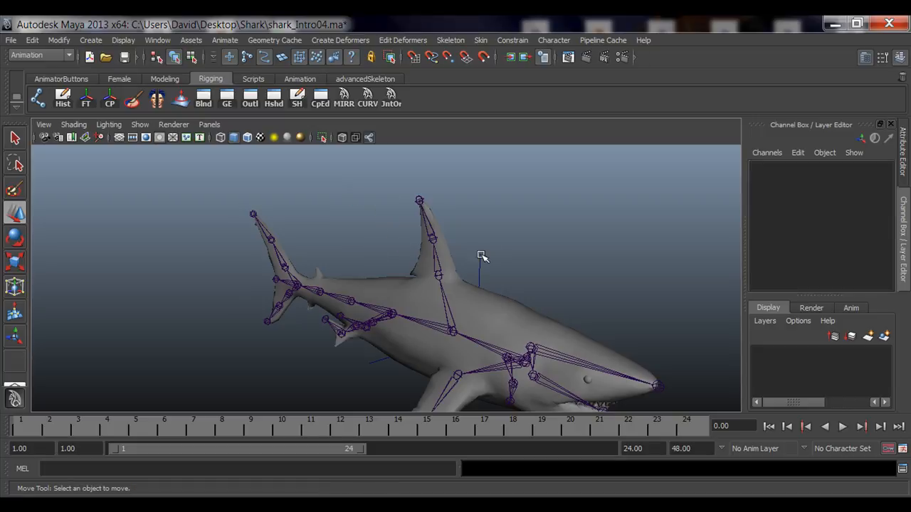
{"action": "left_click", "coordinate": [482, 258]}
{"action": "key", "text": "Delete"}
{"action": "left_click_drag", "start_coordinate": [270, 295], "coordinate": [425, 337], "text": "alt"}
{"action": "middle_click_drag", "start_coordinate": [425, 336], "coordinate": [423, 328], "text": "alt"}
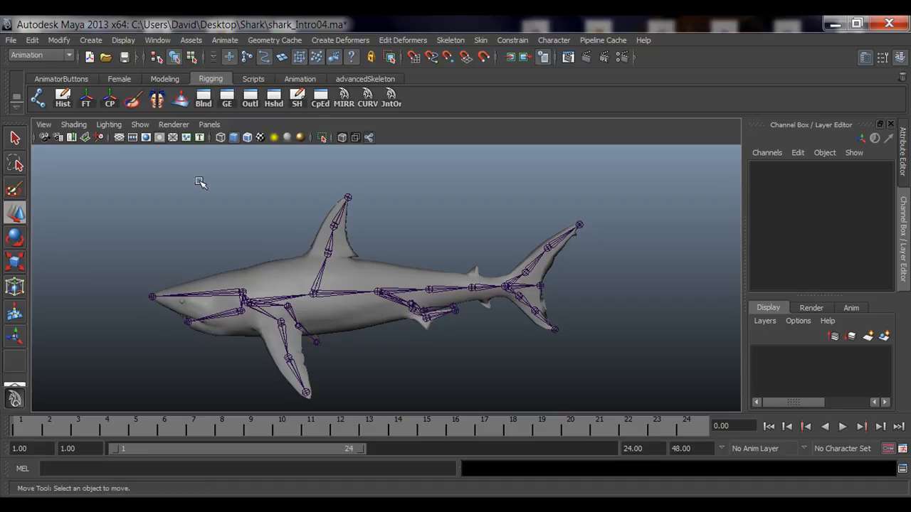
Examine the whole shark and its joint skeleton from the side and at different distances.
{"action": "left_click_drag", "start_coordinate": [274, 226], "coordinate": [430, 243], "text": "alt"}
{"action": "right_click_drag", "start_coordinate": [429, 242], "coordinate": [334, 246], "text": "alt"}
{"action": "middle_click_drag", "start_coordinate": [334, 246], "coordinate": [341, 222], "text": "alt"}
{"action": "key", "text": "q"}
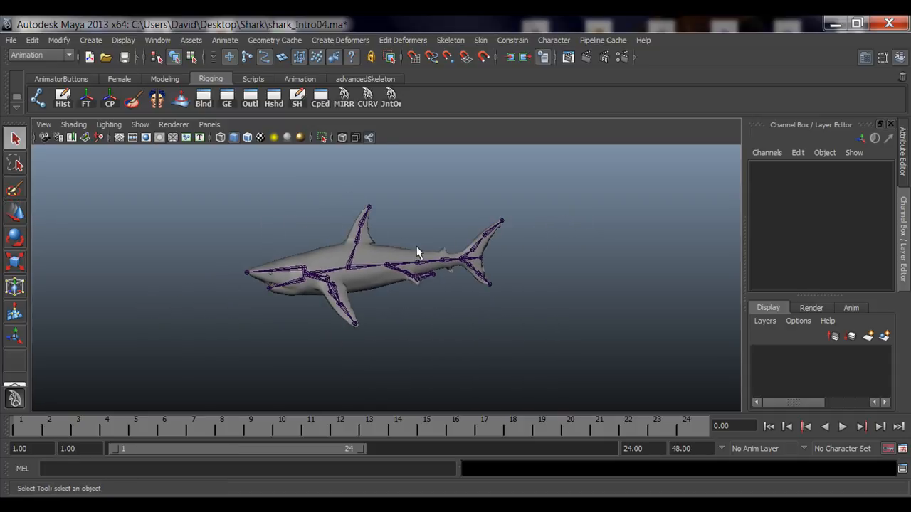
{"action": "left_click_drag", "start_coordinate": [417, 252], "coordinate": [271, 279], "text": "alt"}
{"action": "right_click_drag", "start_coordinate": [439, 246], "coordinate": [372, 260], "text": "alt"}
{"action": "middle_click_drag", "start_coordinate": [371, 259], "coordinate": [321, 261], "text": "alt"}
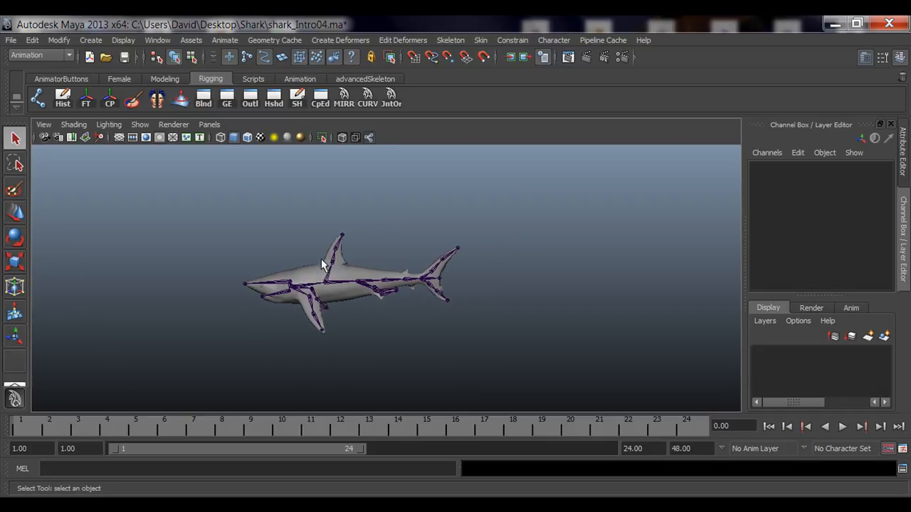
{"action": "right_click_drag", "start_coordinate": [321, 260], "coordinate": [475, 267], "text": "alt"}
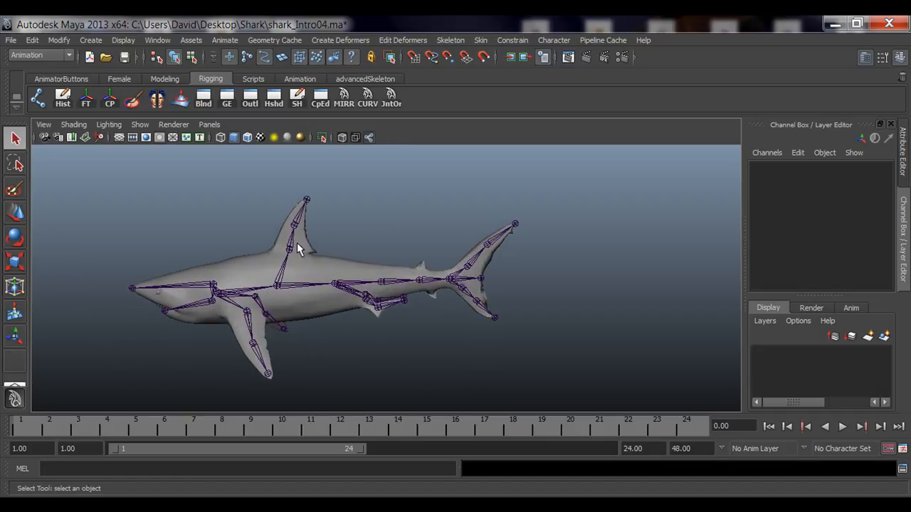
{"action": "left_click_drag", "start_coordinate": [225, 222], "coordinate": [205, 225], "text": "alt"}
Create a polygon plane, move it sideways out of the shark's body along X, and deselect it.
{"action": "left_click", "coordinate": [91, 43]}
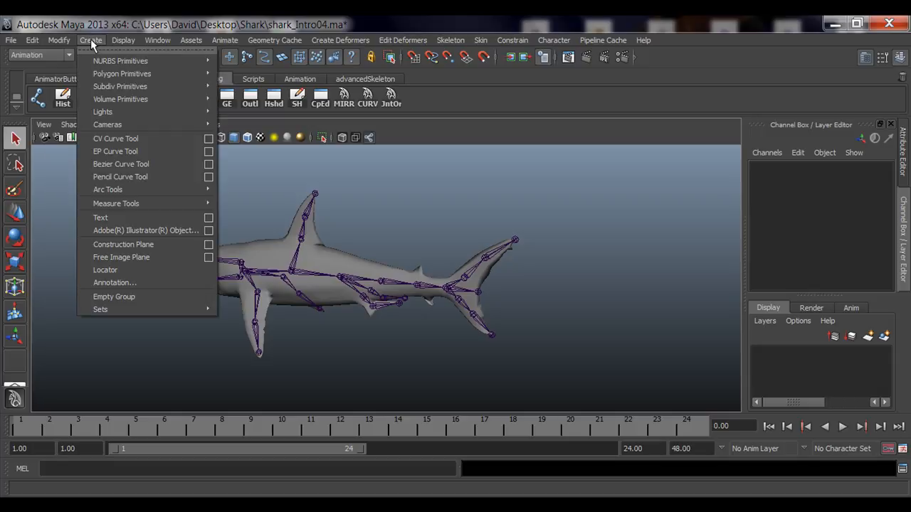
{"action": "mouse_move", "coordinate": [108, 73]}
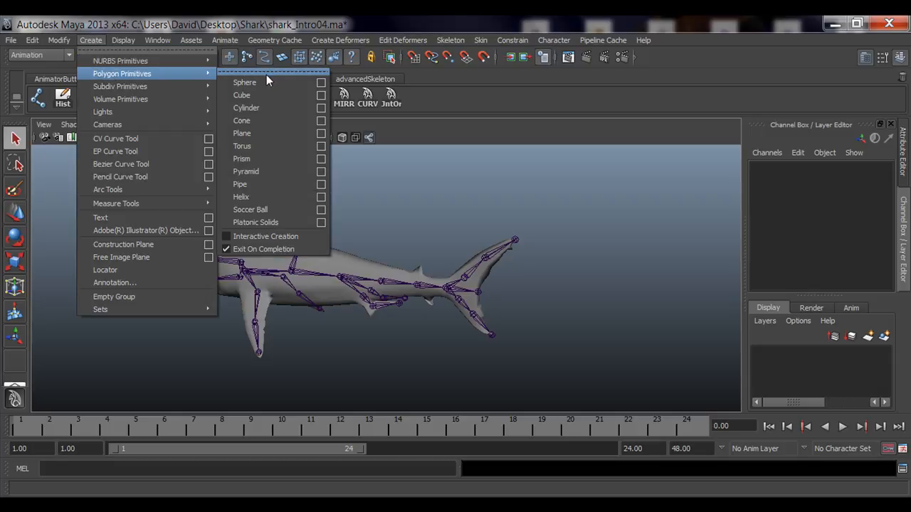
{"action": "left_click", "coordinate": [255, 136]}
{"action": "left_click_drag", "start_coordinate": [421, 246], "coordinate": [377, 248], "text": "alt"}
{"action": "key", "text": "w"}
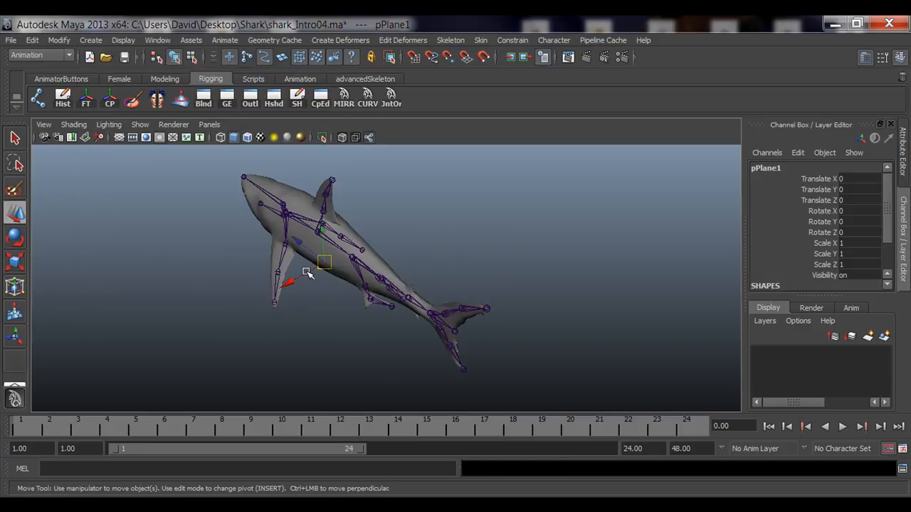
{"action": "left_click_drag", "start_coordinate": [306, 273], "coordinate": [171, 283]}
{"action": "left_click_drag", "start_coordinate": [213, 296], "coordinate": [274, 280], "text": "alt"}
{"action": "middle_click_drag", "start_coordinate": [318, 285], "coordinate": [383, 180], "text": "alt"}
{"action": "left_click_drag", "start_coordinate": [320, 238], "coordinate": [335, 269], "text": "alt"}
{"action": "middle_click_drag", "start_coordinate": [339, 292], "coordinate": [368, 265], "text": "alt"}
{"action": "right_click_drag", "start_coordinate": [280, 264], "coordinate": [326, 277], "text": "alt"}
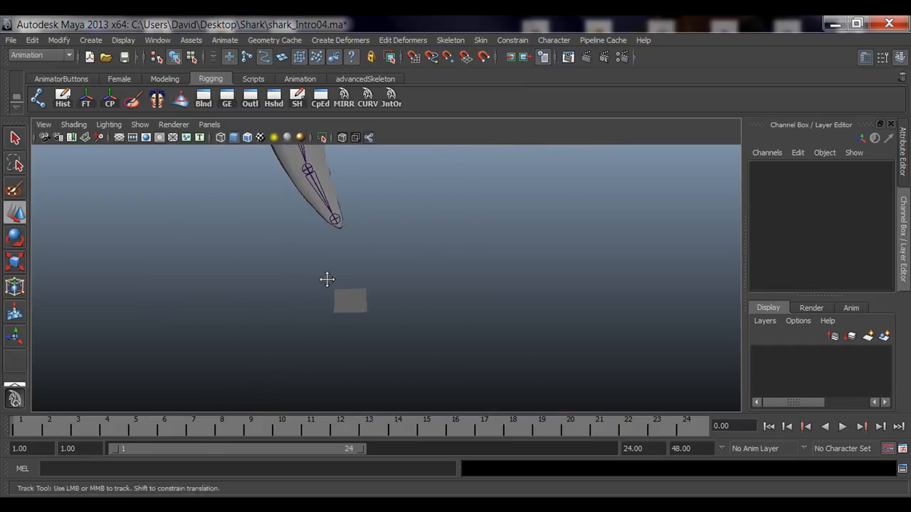
Start the EP Curve Tool with a 1 Linear curve degree and uniform knot spacing, with the plane in view.
{"action": "middle_click_drag", "start_coordinate": [325, 278], "coordinate": [353, 264], "text": "alt"}
{"action": "right_click_drag", "start_coordinate": [347, 271], "coordinate": [464, 286], "text": "alt"}
{"action": "middle_click_drag", "start_coordinate": [464, 261], "coordinate": [427, 293], "text": "alt"}
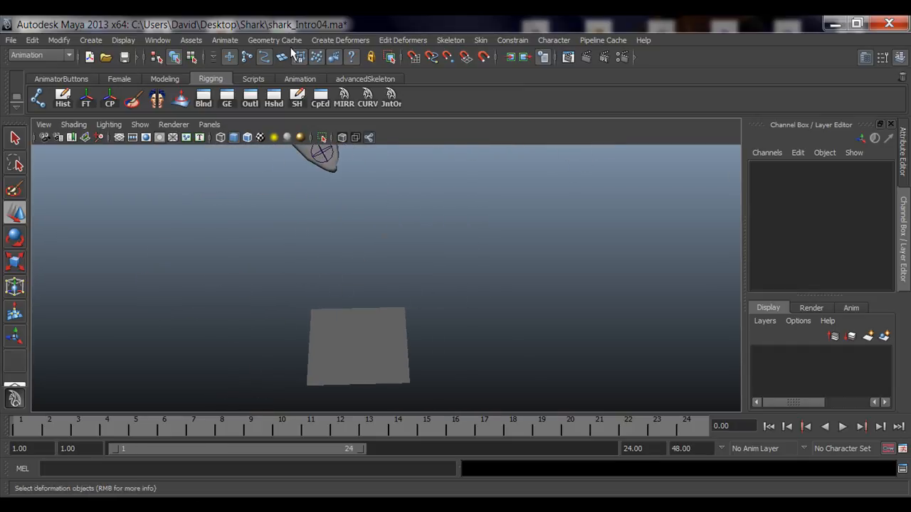
{"action": "right_click_drag", "start_coordinate": [437, 240], "coordinate": [347, 241], "text": "alt"}
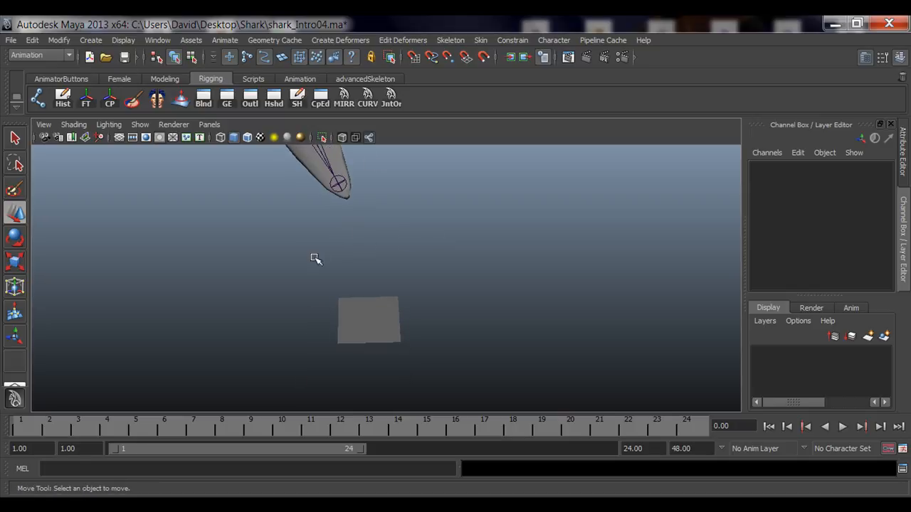
{"action": "right_click_drag", "start_coordinate": [427, 269], "coordinate": [378, 268], "text": "alt"}
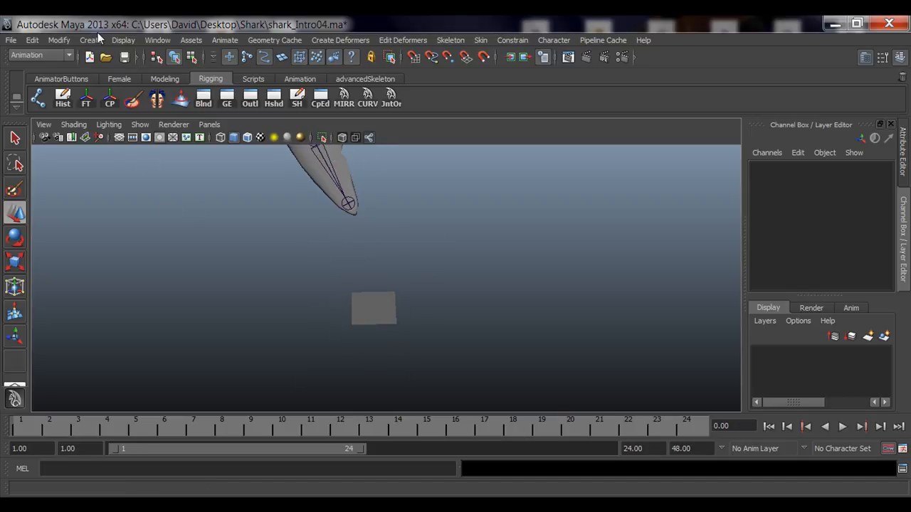
{"action": "left_click", "coordinate": [89, 40]}
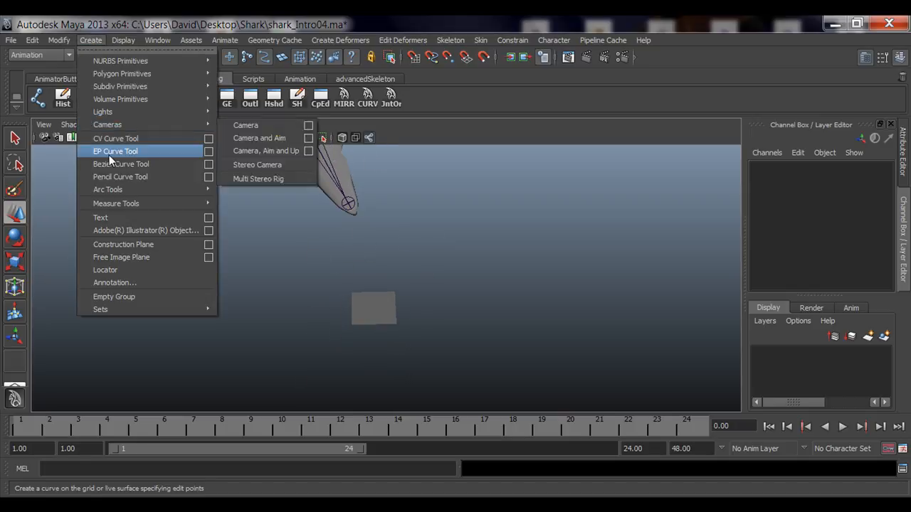
{"action": "left_click", "coordinate": [209, 151]}
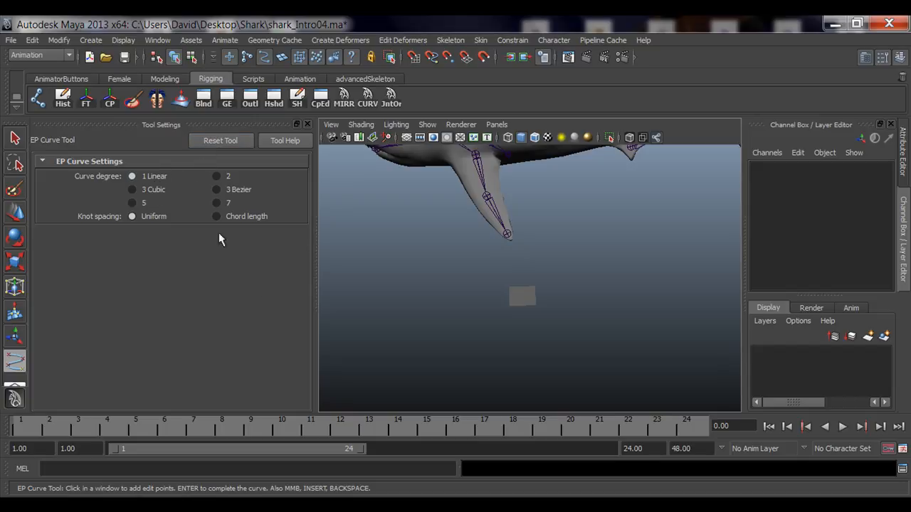
{"action": "middle_click_drag", "start_coordinate": [513, 246], "coordinate": [488, 241], "text": "alt"}
{"action": "right_click_drag", "start_coordinate": [487, 242], "coordinate": [512, 285], "text": "alt"}
{"action": "middle_click_drag", "start_coordinate": [409, 269], "coordinate": [498, 249], "text": "alt"}
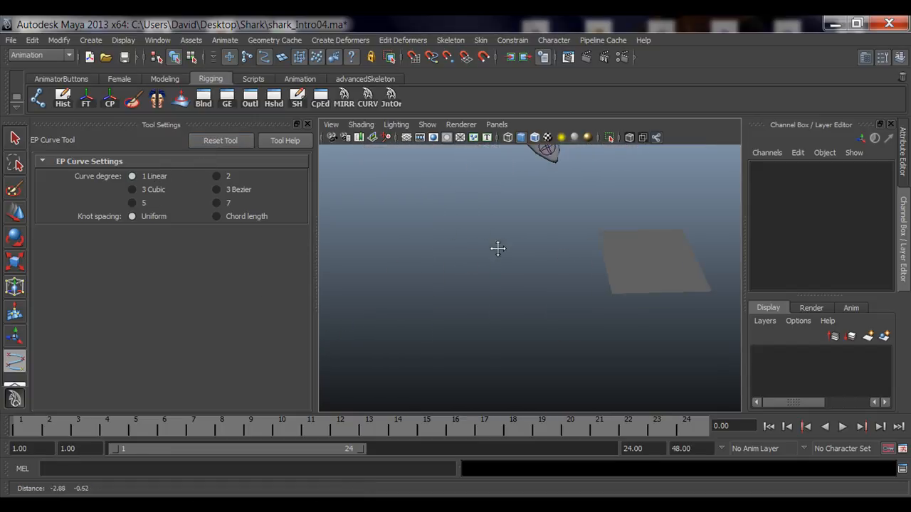
Trace the plane's outline with a closed linear EP curve, snapping its points to the four corners and ending at the starting corner.
{"action": "left_click_drag", "start_coordinate": [498, 249], "coordinate": [506, 259], "text": "alt"}
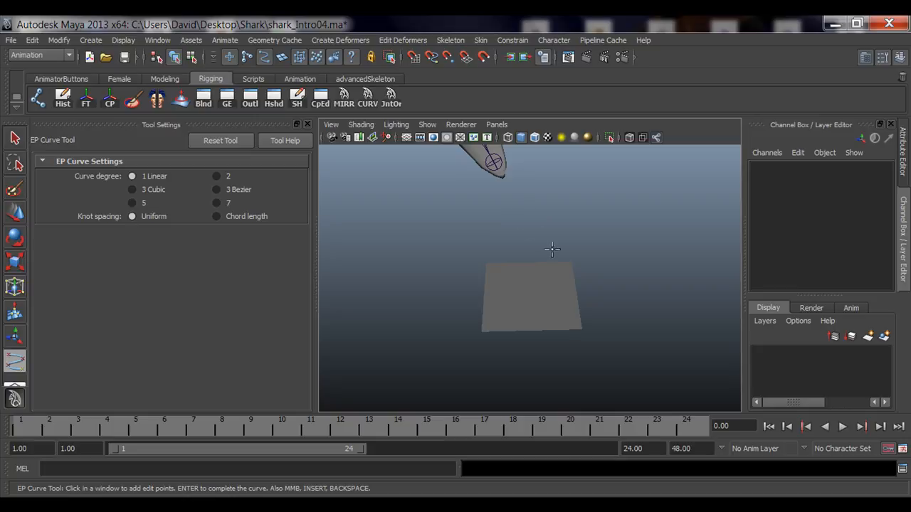
{"action": "key", "text": "v"}
{"action": "left_click", "coordinate": [571, 262]}
{"action": "left_click", "coordinate": [485, 262]}
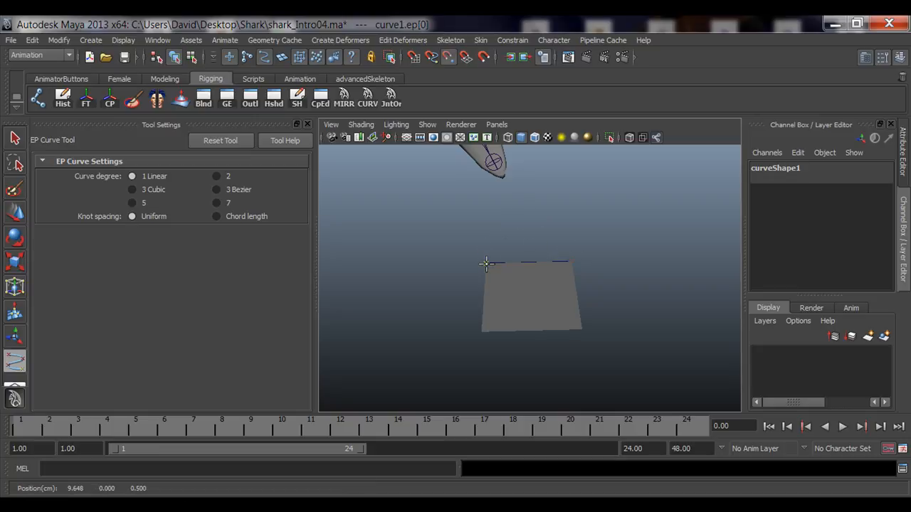
{"action": "left_click", "coordinate": [484, 330]}
{"action": "left_click", "coordinate": [580, 328]}
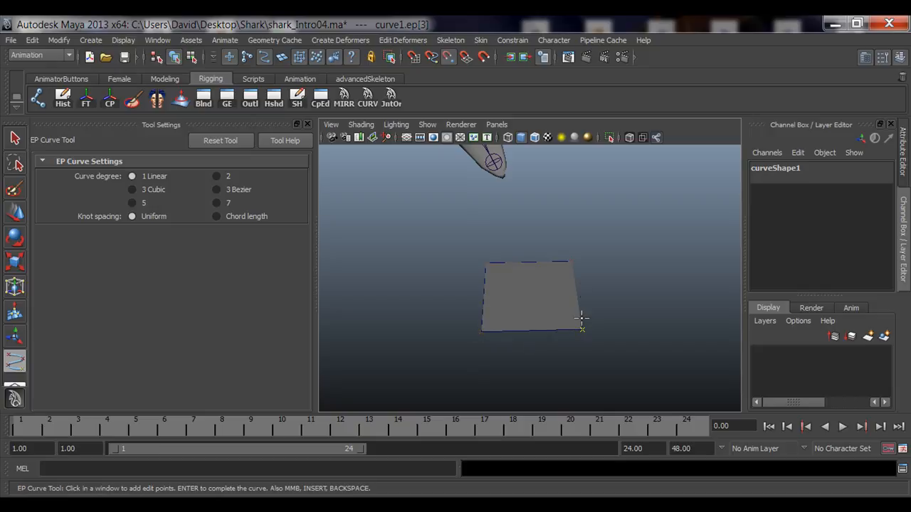
{"action": "left_click", "coordinate": [573, 262]}
{"action": "key", "text": "w"}
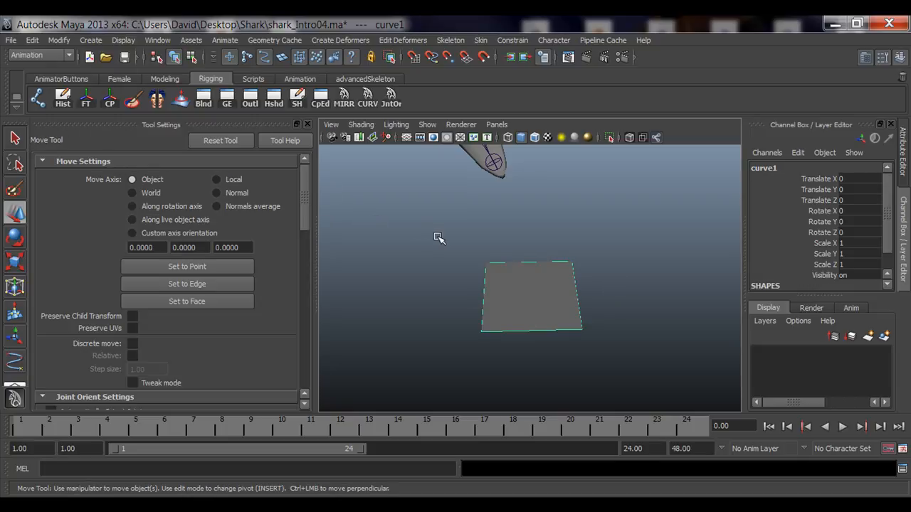
Select the polygon plane inside the traced curve and delete it, keeping only the square curve.
{"action": "key", "text": "q"}
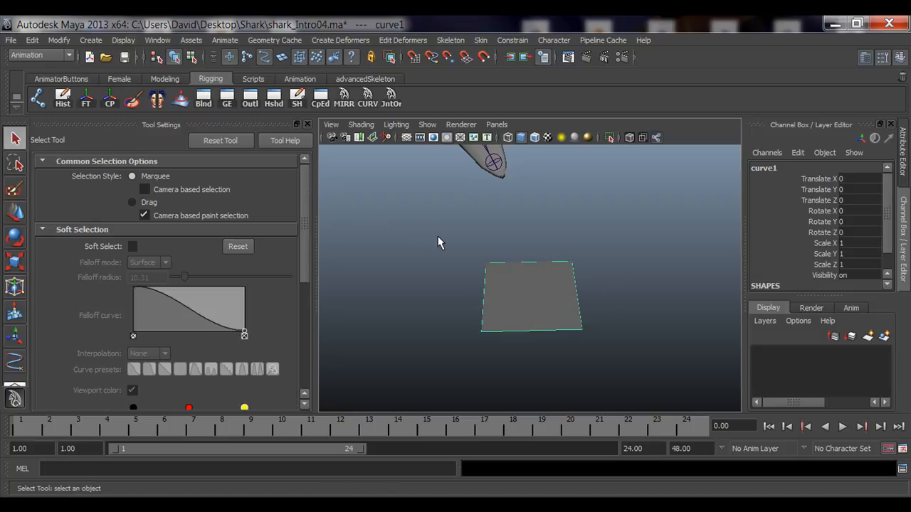
{"action": "left_click", "coordinate": [524, 307]}
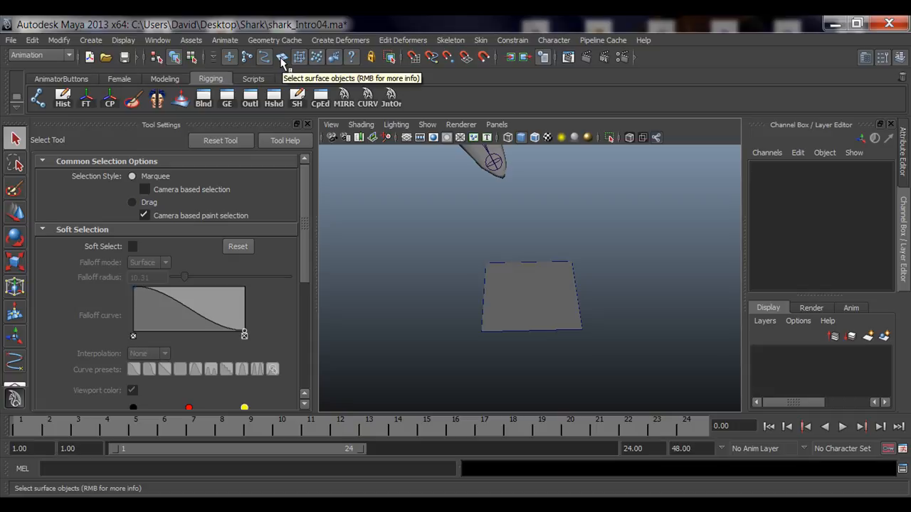
{"action": "left_click", "coordinate": [520, 297]}
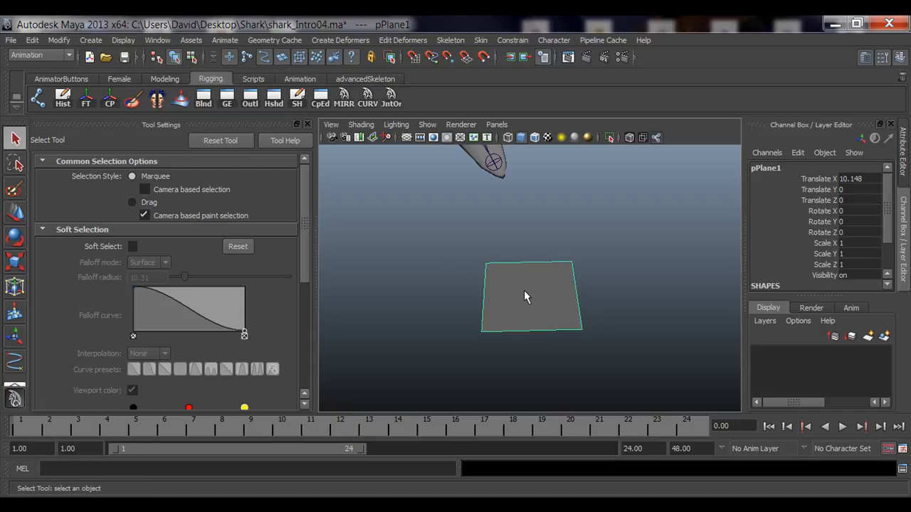
{"action": "left_click", "coordinate": [527, 296]}
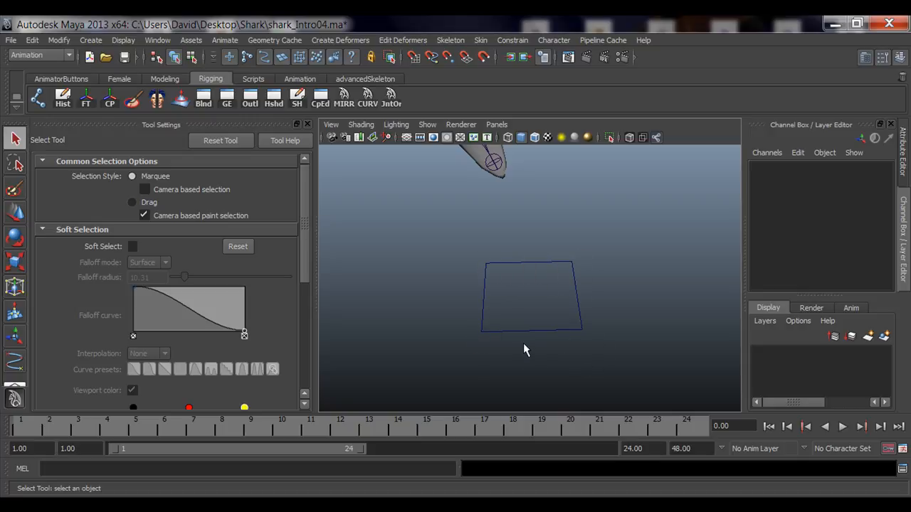
Select the square curve, activate the Move Tool, and close the Tool Settings.
{"action": "left_click", "coordinate": [580, 304]}
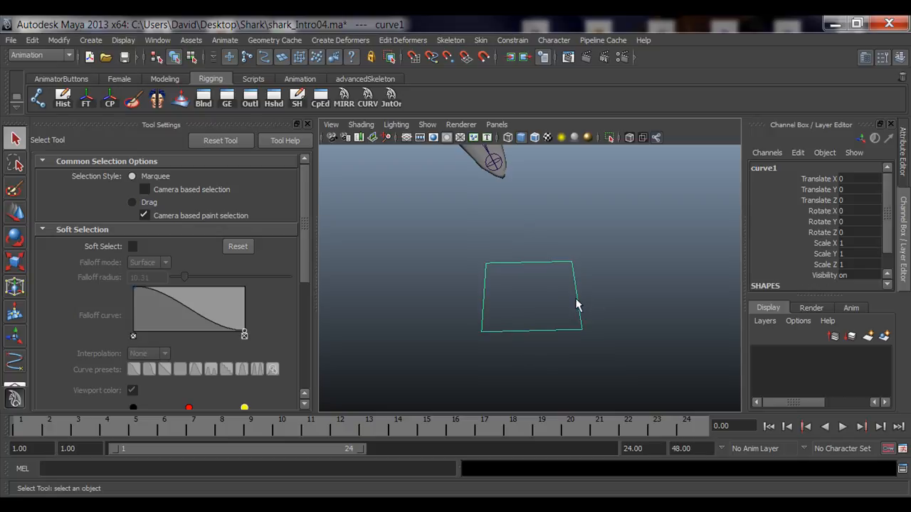
{"action": "key", "text": "w"}
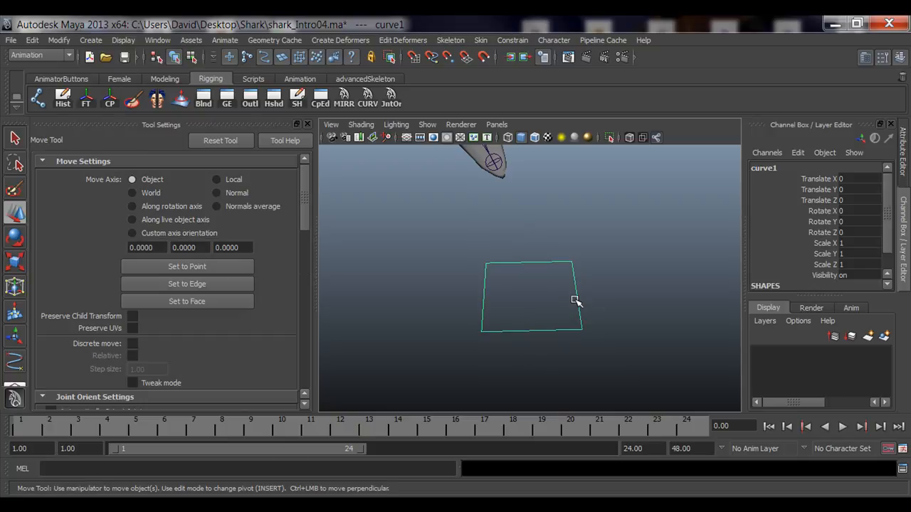
{"action": "left_click", "coordinate": [306, 125]}
Check whether the square behaves as one single curve by selecting it from several of its edges in turn.
{"action": "left_click", "coordinate": [496, 305]}
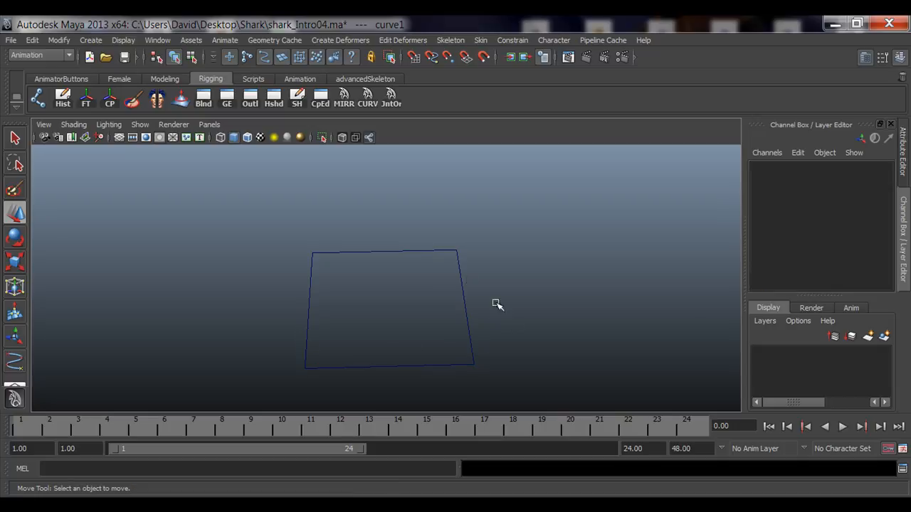
{"action": "left_click", "coordinate": [382, 253]}
{"action": "left_click", "coordinate": [231, 278]}
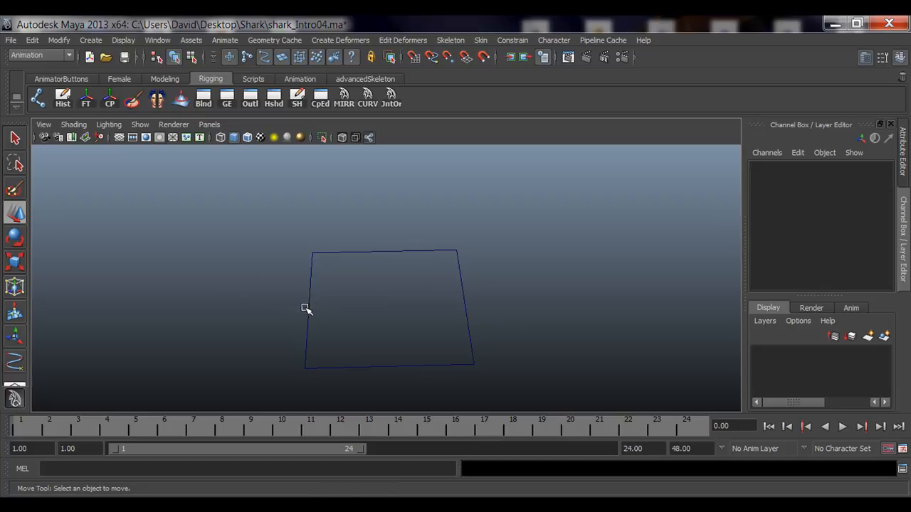
{"action": "left_click", "coordinate": [311, 306]}
{"action": "left_click", "coordinate": [534, 378]}
{"action": "left_click", "coordinate": [485, 363]}
{"action": "left_click", "coordinate": [386, 377]}
{"action": "left_click", "coordinate": [387, 367]}
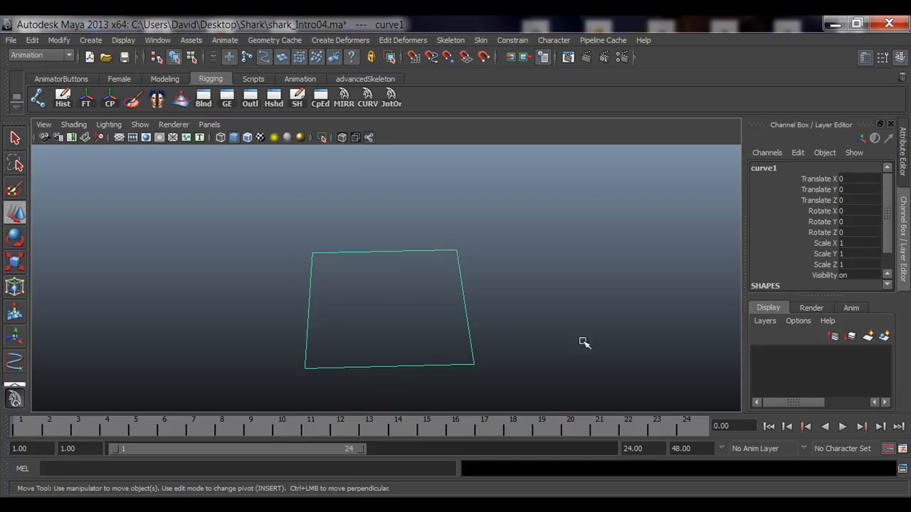
Examine where the square curve's pivot sits relative to the curve itself and the shark's body.
{"action": "right_click_drag", "start_coordinate": [604, 325], "coordinate": [230, 325], "text": "alt"}
{"action": "right_click_drag", "start_coordinate": [349, 317], "coordinate": [313, 317], "text": "alt"}
{"action": "middle_click_drag", "start_coordinate": [357, 275], "coordinate": [342, 331], "text": "alt"}
{"action": "left_click_drag", "start_coordinate": [342, 332], "coordinate": [296, 296], "text": "alt"}
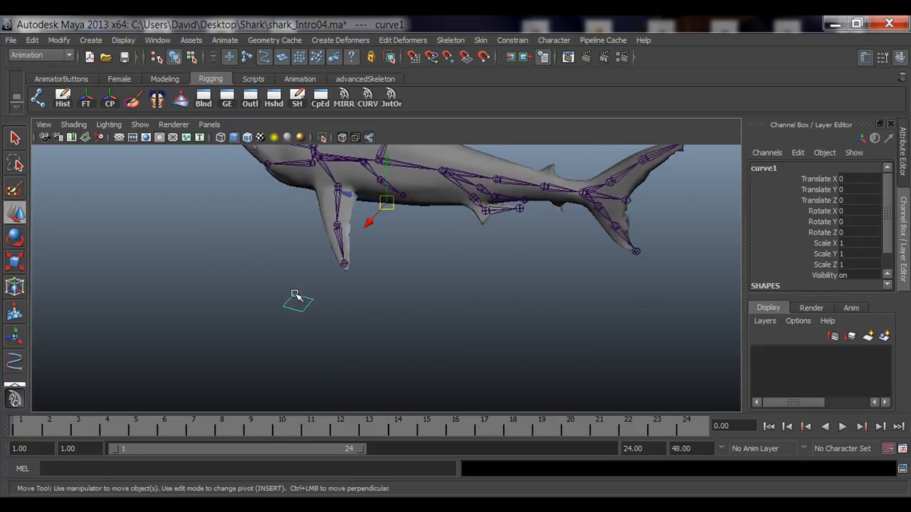
{"action": "left_click_drag", "start_coordinate": [383, 304], "coordinate": [374, 212], "text": "alt"}
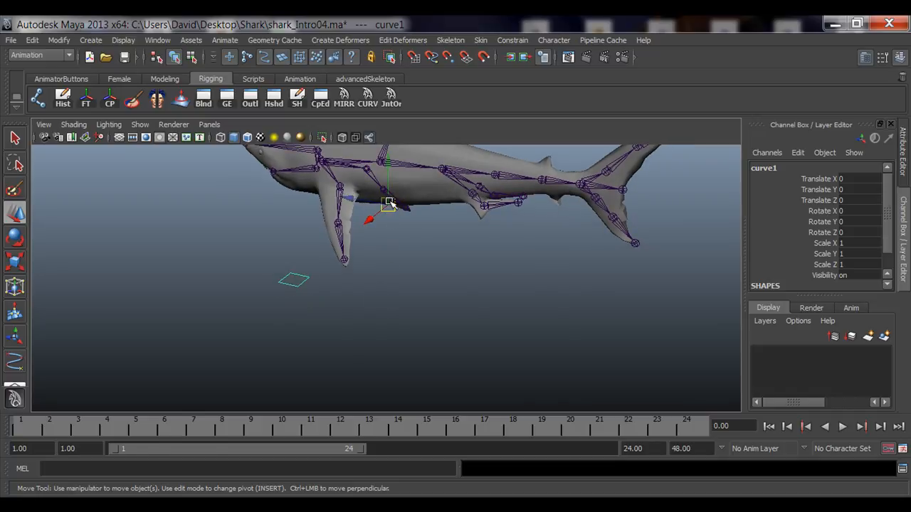
{"action": "left_click_drag", "start_coordinate": [304, 261], "coordinate": [328, 315], "text": "alt"}
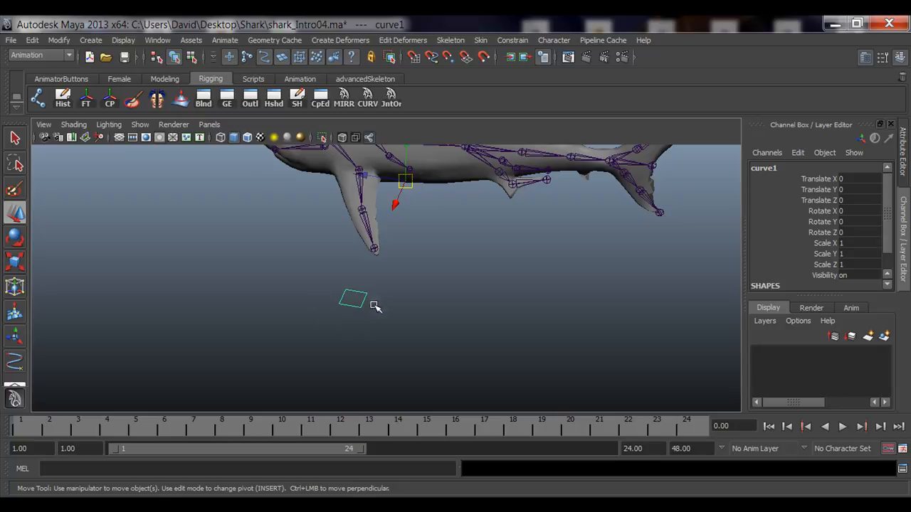
{"action": "right_click_drag", "start_coordinate": [181, 318], "coordinate": [283, 297], "text": "alt"}
{"action": "middle_click_drag", "start_coordinate": [411, 169], "coordinate": [393, 212], "text": "alt"}
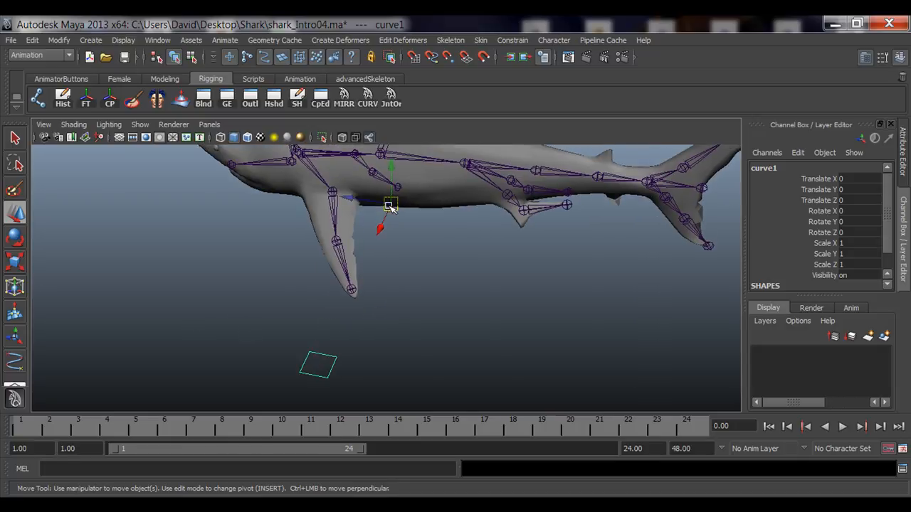
{"action": "right_click_drag", "start_coordinate": [390, 206], "coordinate": [448, 301], "text": "alt"}
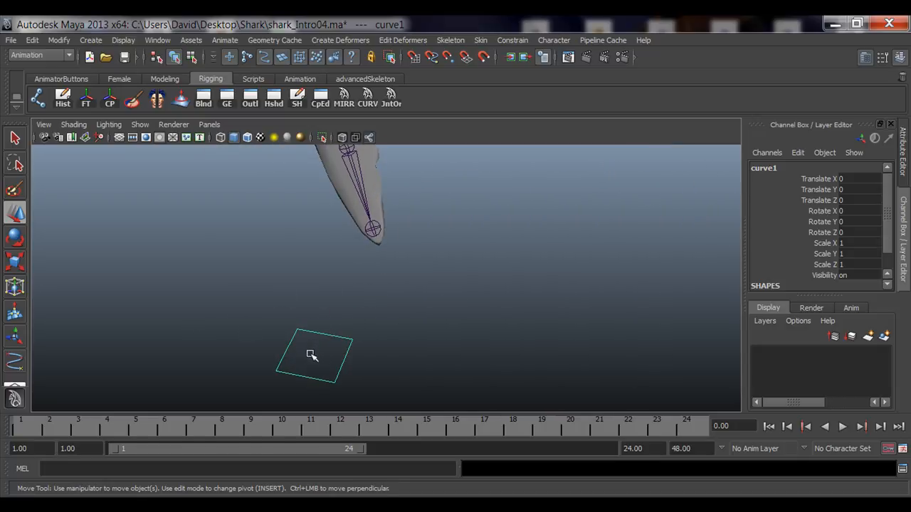
{"action": "middle_click_drag", "start_coordinate": [319, 359], "coordinate": [346, 334], "text": "alt"}
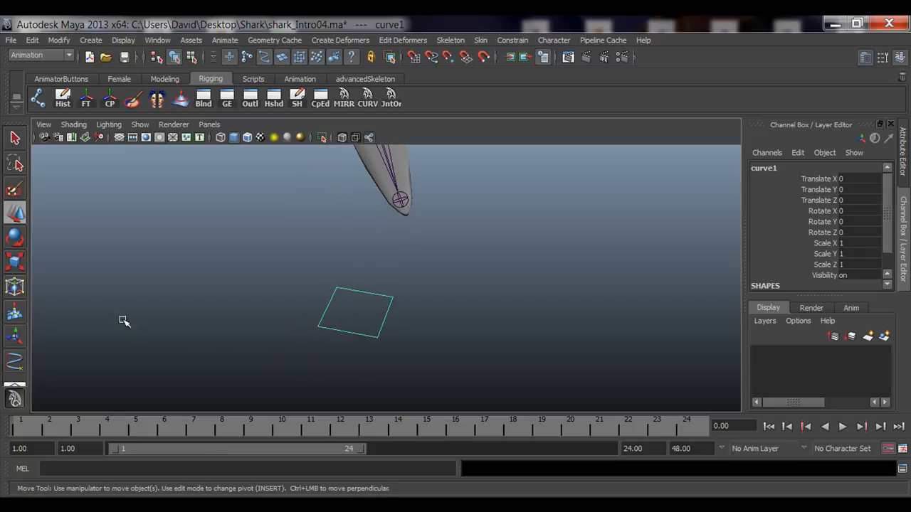
Center the square curve's pivot and frame the curve to inspect its manipulator.
{"action": "left_click", "coordinate": [59, 40]}
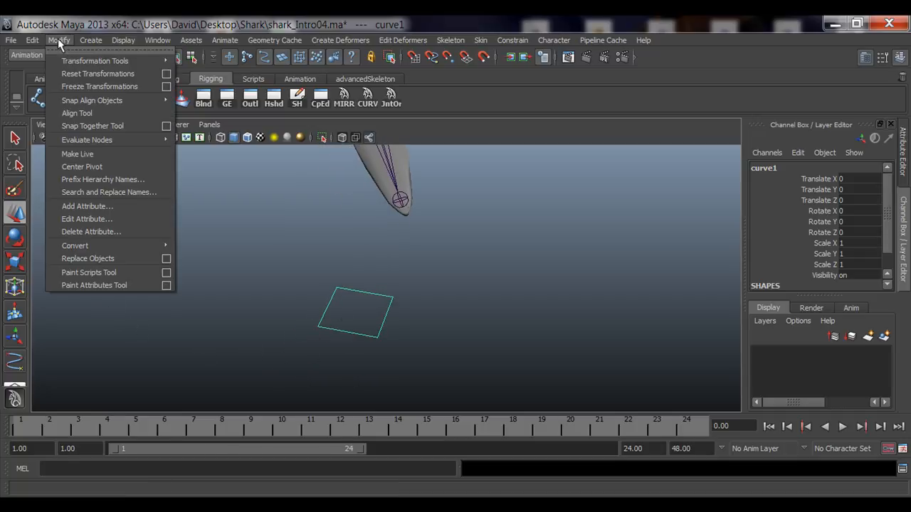
{"action": "left_click", "coordinate": [91, 168]}
{"action": "key", "text": "f"}
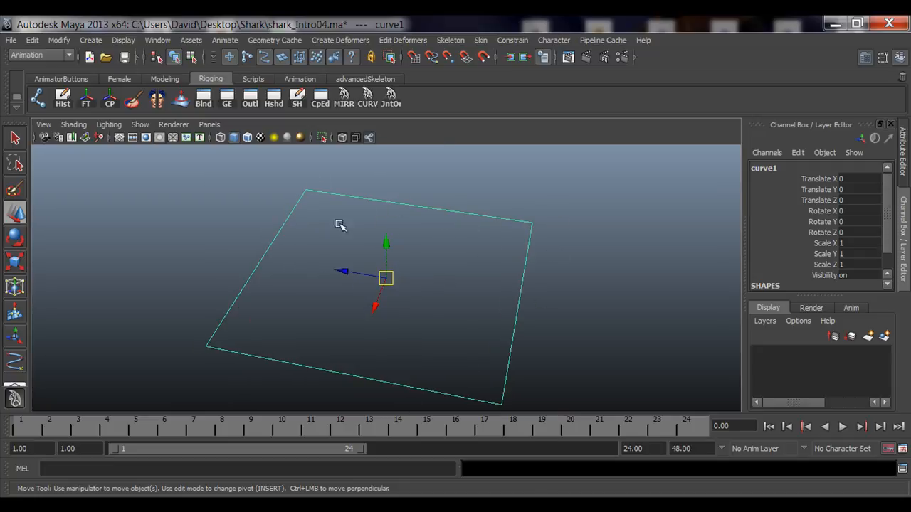
{"action": "left_click_drag", "start_coordinate": [230, 259], "coordinate": [323, 228], "text": "alt"}
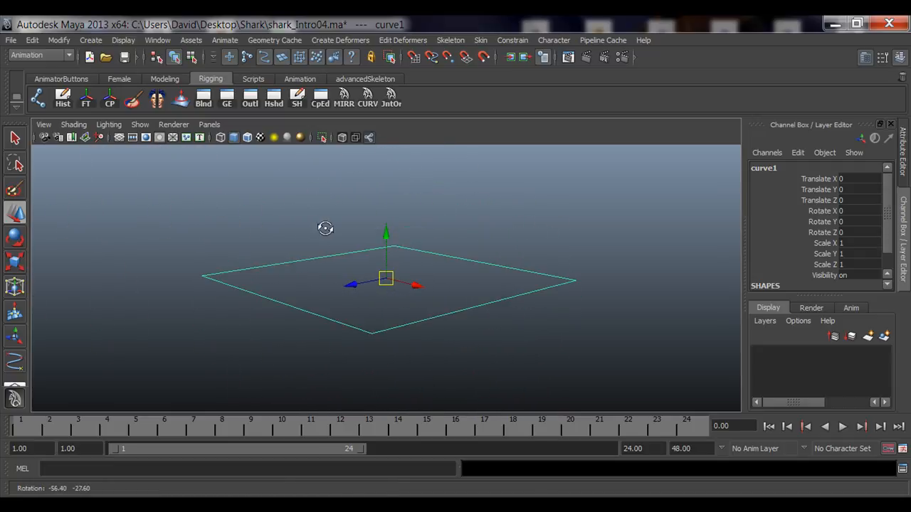
Snap the square curve onto the mid-spine joint where the dorsal fin's joint chain branches off.
{"action": "right_click_drag", "start_coordinate": [324, 228], "coordinate": [357, 256], "text": "alt"}
{"action": "middle_click_drag", "start_coordinate": [357, 256], "coordinate": [359, 261], "text": "alt"}
{"action": "left_click_drag", "start_coordinate": [310, 244], "coordinate": [337, 266], "text": "alt"}
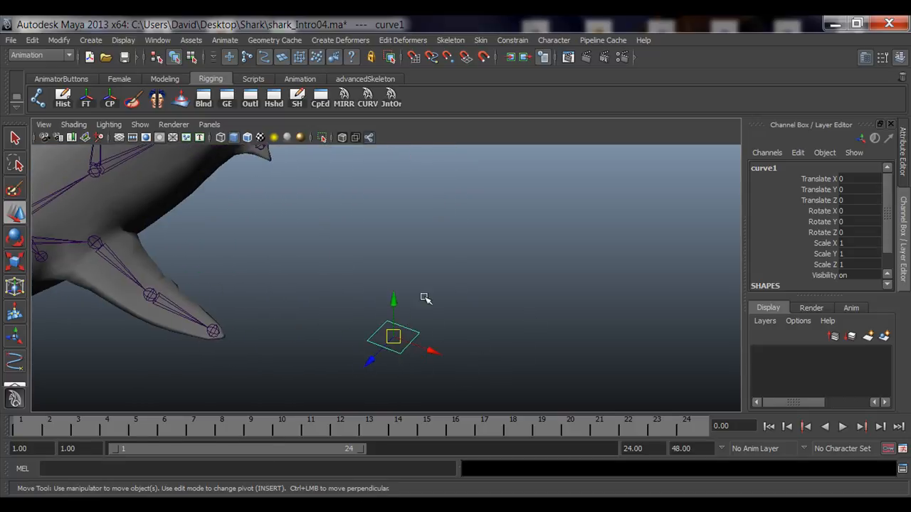
{"action": "left_click_drag", "start_coordinate": [193, 286], "coordinate": [384, 320], "text": "alt"}
{"action": "key", "text": "v"}
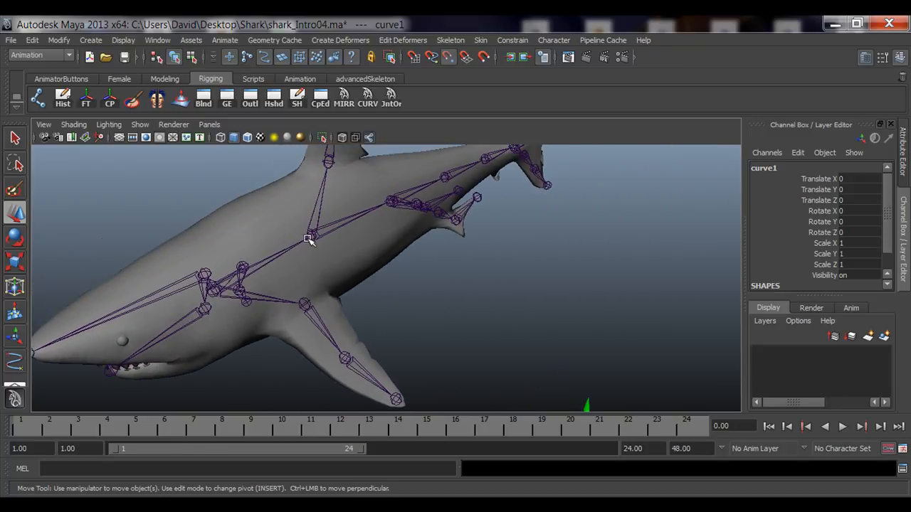
{"action": "middle_click_drag", "start_coordinate": [311, 239], "coordinate": [309, 237]}
{"action": "key", "text": "f"}
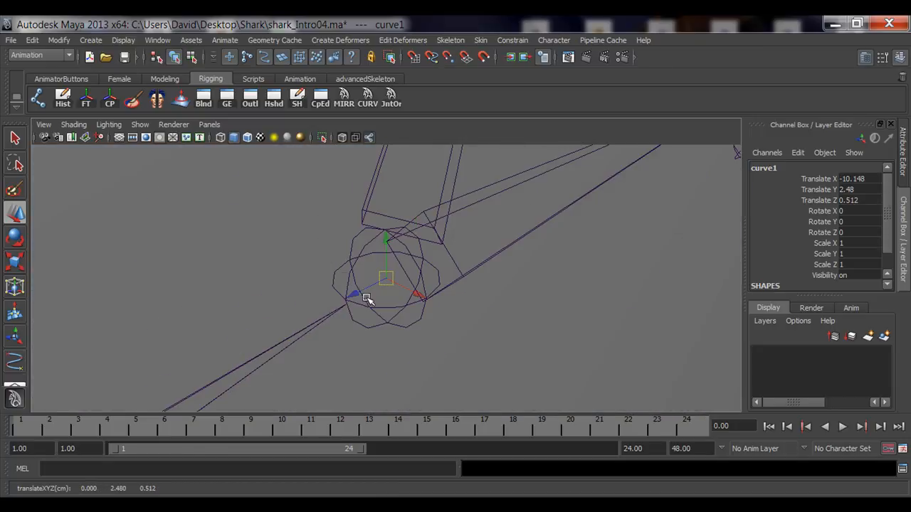
{"action": "scroll", "coordinate": [450, 286], "scroll_direction": "down", "scroll_amount": 6}
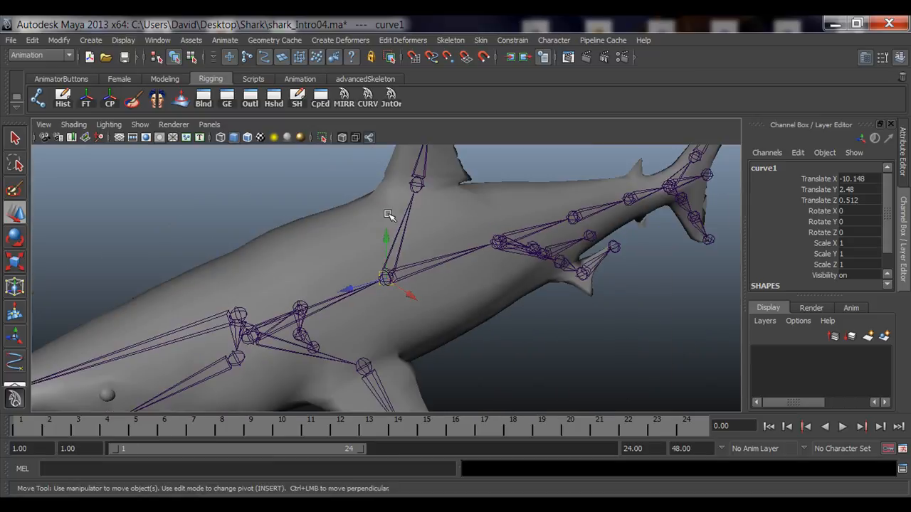
Scale the square curve uniformly to about 4.394 and turn on X-ray shading to see it through the shark.
{"action": "key", "text": "r"}
{"action": "left_click_drag", "start_coordinate": [385, 278], "coordinate": [442, 279]}
{"action": "left_click", "coordinate": [340, 137]}
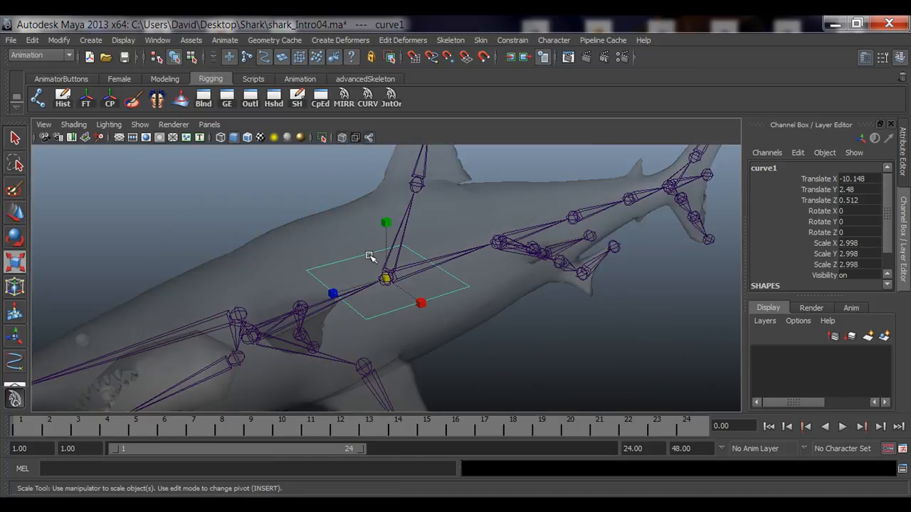
{"action": "left_click_drag", "start_coordinate": [385, 278], "coordinate": [407, 260]}
Rotate the square curve upright around the shark's body by setting its Rotate X to 90.
{"action": "key", "text": "e"}
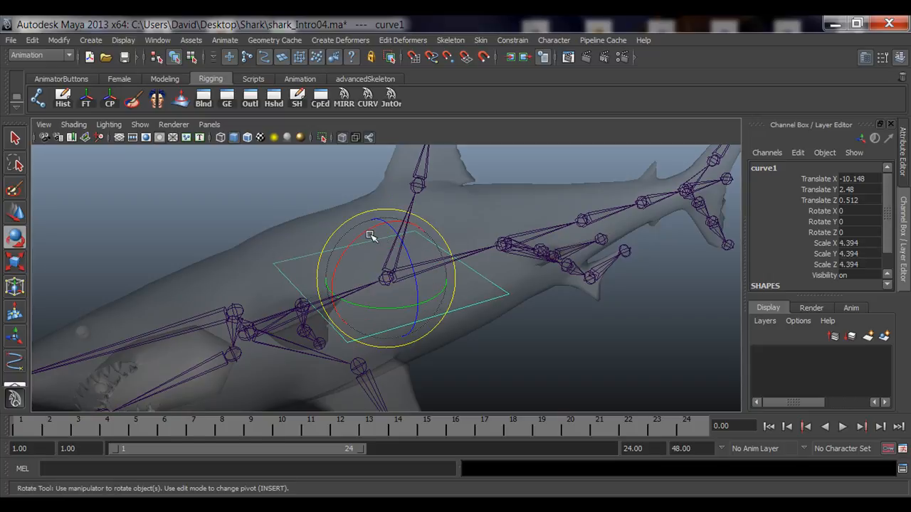
{"action": "left_click_drag", "start_coordinate": [372, 234], "coordinate": [301, 306]}
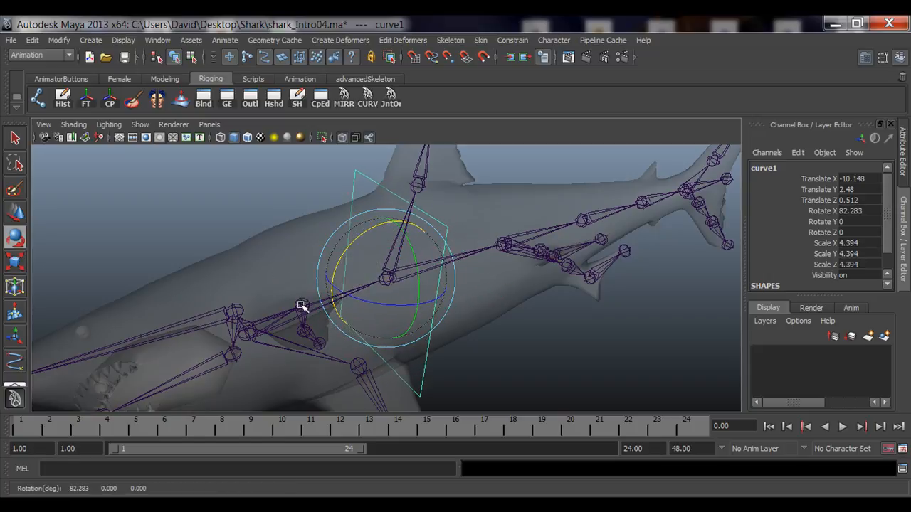
{"action": "left_click", "coordinate": [854, 210]}
{"action": "type", "text": "90"}
{"action": "key", "text": "Return"}
Scale the upright square curve uniformly to about 5.718 and turn off X-ray shading.
{"action": "left_click_drag", "start_coordinate": [346, 325], "coordinate": [463, 285], "text": "alt"}
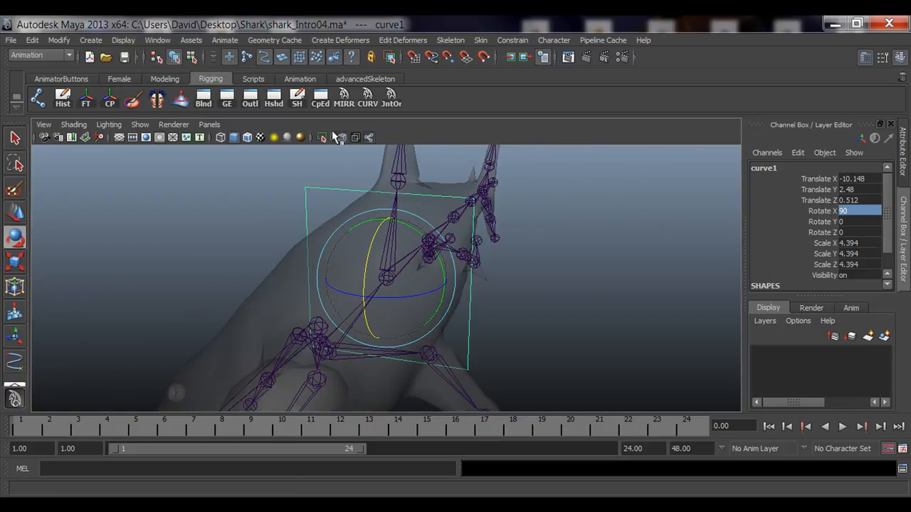
{"action": "left_click_drag", "start_coordinate": [345, 199], "coordinate": [431, 279], "text": "alt"}
{"action": "key", "text": "r"}
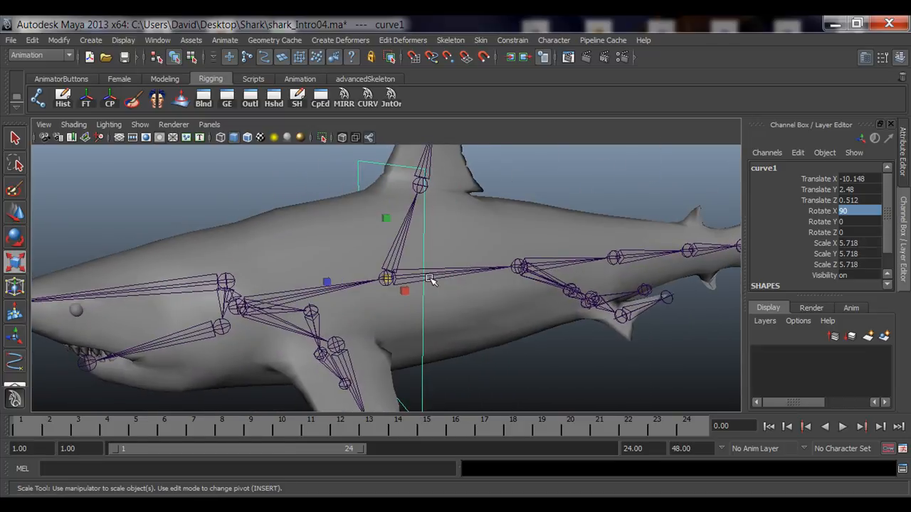
Switch to component mode and select all of the square curve's control vertices, both the upper and the lower ones.
{"action": "key", "text": "F8"}
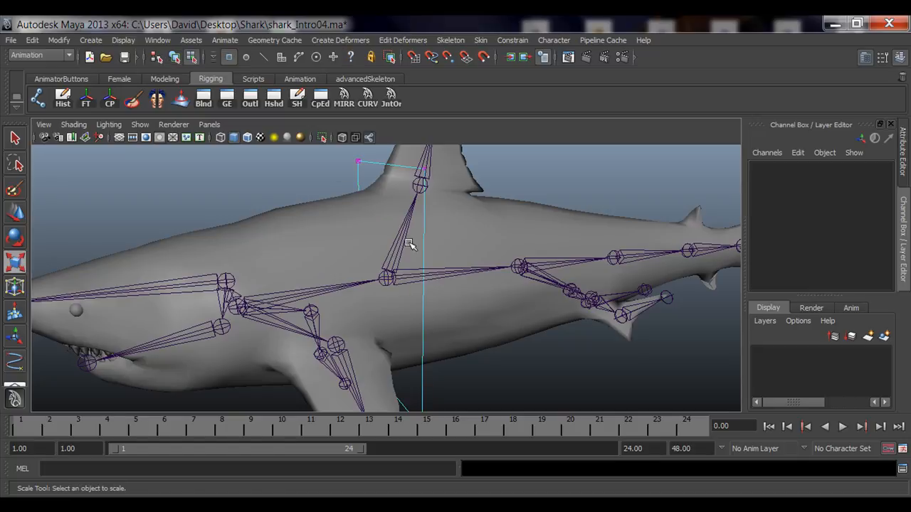
{"action": "left_click_drag", "start_coordinate": [468, 227], "coordinate": [361, 182], "text": "alt"}
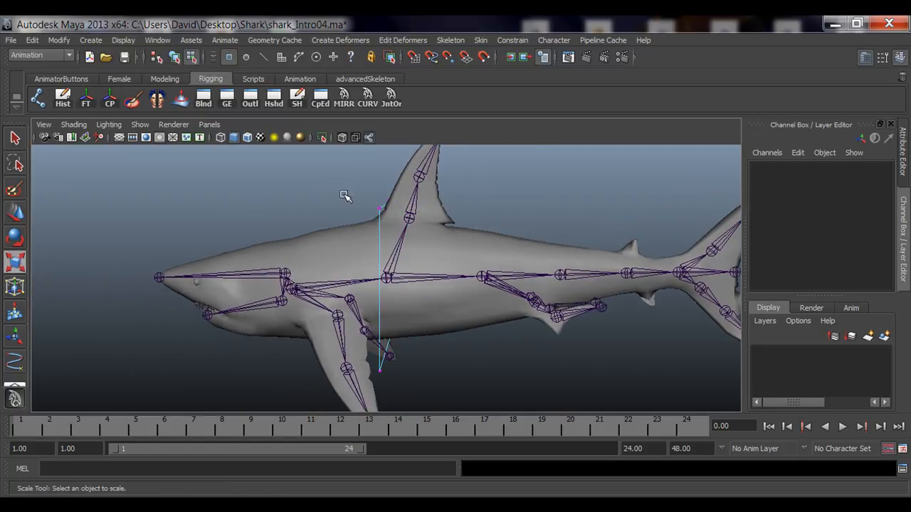
{"action": "scroll", "coordinate": [347, 201], "scroll_direction": "up", "scroll_amount": 1}
{"action": "left_click", "coordinate": [386, 209]}
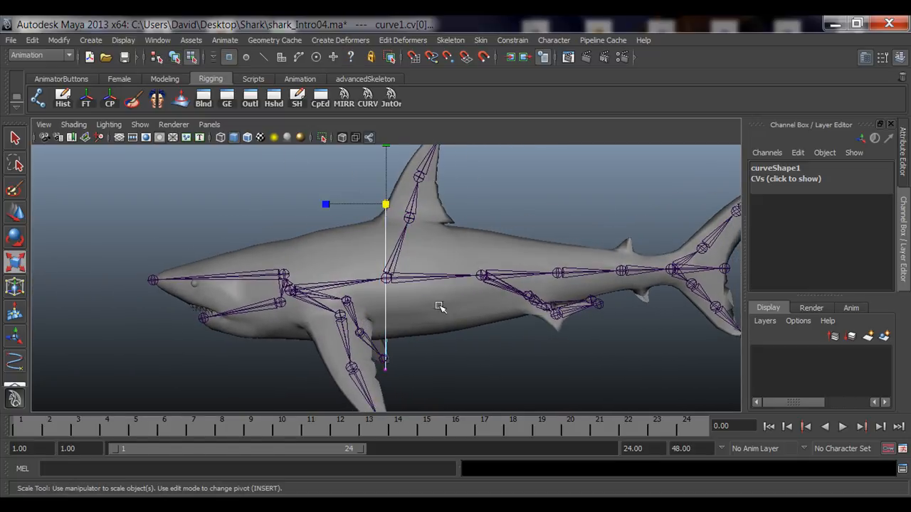
{"action": "left_click_drag", "start_coordinate": [437, 306], "coordinate": [511, 369], "text": "alt"}
{"action": "left_click_drag", "start_coordinate": [454, 341], "coordinate": [427, 360], "text": "shift"}
{"action": "left_click_drag", "start_coordinate": [356, 333], "coordinate": [508, 343], "text": "alt"}
{"action": "left_click_drag", "start_coordinate": [340, 281], "coordinate": [360, 273], "text": "alt"}
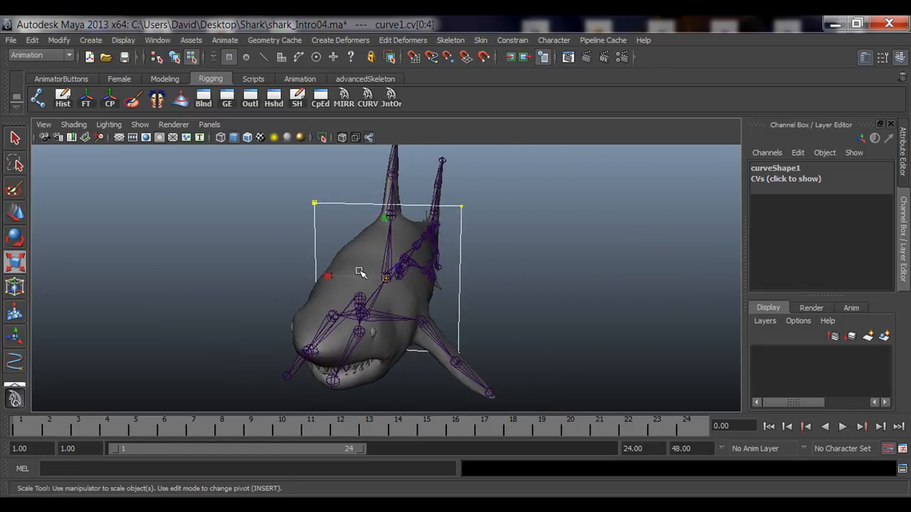
Try scaling the square curve's control vertices vertically and sideways, undoing each change.
{"action": "left_click_drag", "start_coordinate": [387, 221], "coordinate": [394, 199]}
{"action": "key", "text": "ctrl+z"}
{"action": "left_click_drag", "start_coordinate": [330, 275], "coordinate": [370, 278]}
{"action": "key", "text": "ctrl+z"}
Move the square curve's upper control vertices toward the shark's head so the curve leans forward, and return to object mode.
{"action": "left_click_drag", "start_coordinate": [433, 272], "coordinate": [305, 229], "text": "alt"}
{"action": "left_click", "coordinate": [390, 206]}
{"action": "key", "text": "w"}
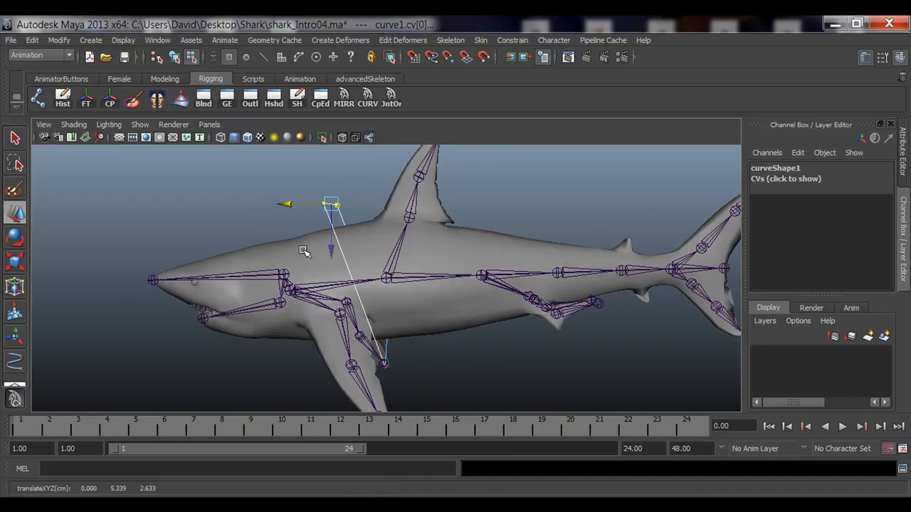
{"action": "key", "text": "F8"}
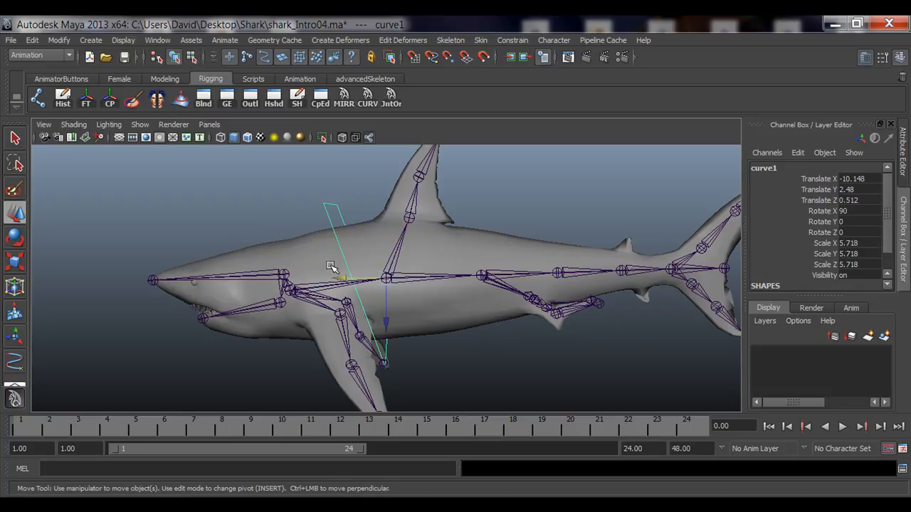
Examine the tilted square curve and its pivot at the spine joint, close up and from the shark's side.
{"action": "right_click_drag", "start_coordinate": [141, 266], "coordinate": [534, 279], "text": "alt"}
{"action": "mouse_move", "coordinate": [390, 277]}
{"action": "left_mouse_down", "text": "alt"}
{"action": "mouse_move", "coordinate": [398, 285]}
{"action": "mouse_move", "coordinate": [386, 281]}
{"action": "left_mouse_up", "text": "alt"}
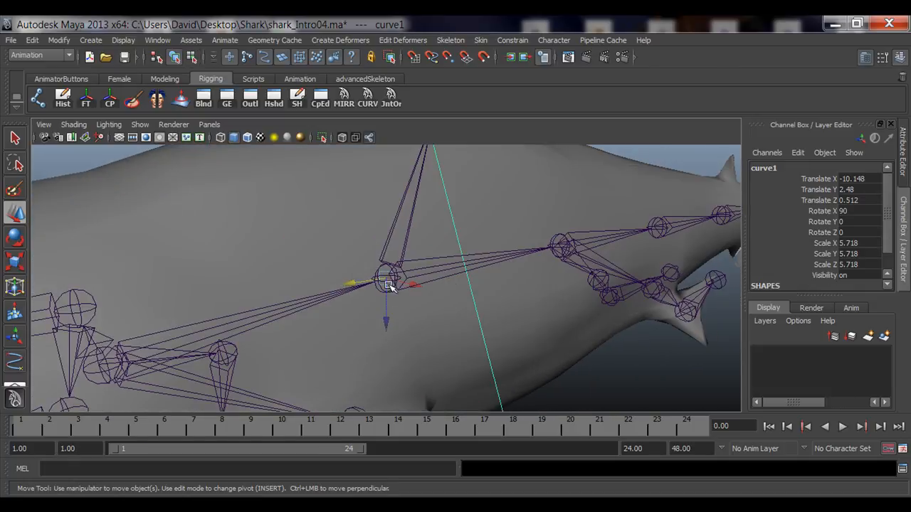
{"action": "right_click_drag", "start_coordinate": [434, 322], "coordinate": [327, 320], "text": "alt"}
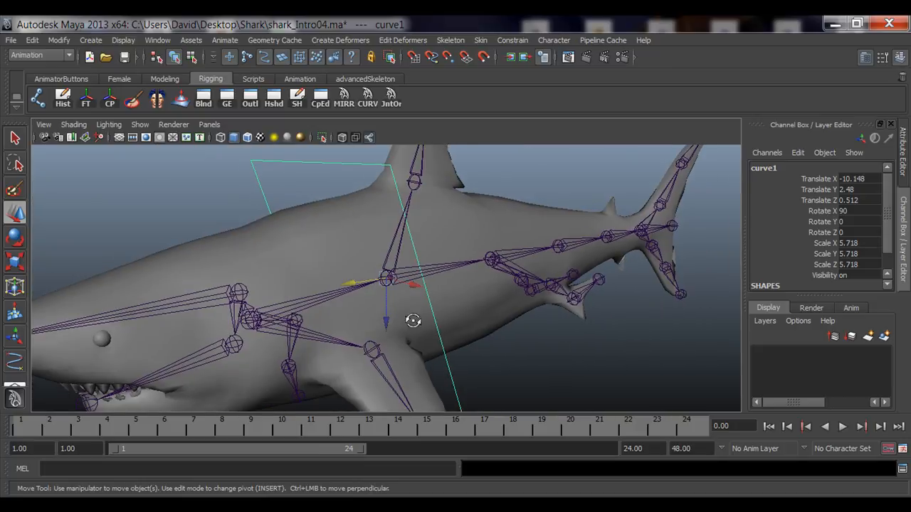
{"action": "left_click_drag", "start_coordinate": [413, 320], "coordinate": [321, 306], "text": "alt"}
{"action": "right_click_drag", "start_coordinate": [458, 336], "coordinate": [288, 323], "text": "alt"}
{"action": "mouse_move", "coordinate": [444, 327]}
{"action": "left_mouse_down", "text": "alt"}
{"action": "mouse_move", "coordinate": [283, 317]}
{"action": "mouse_move", "coordinate": [441, 320]}
{"action": "left_mouse_up", "text": "alt"}
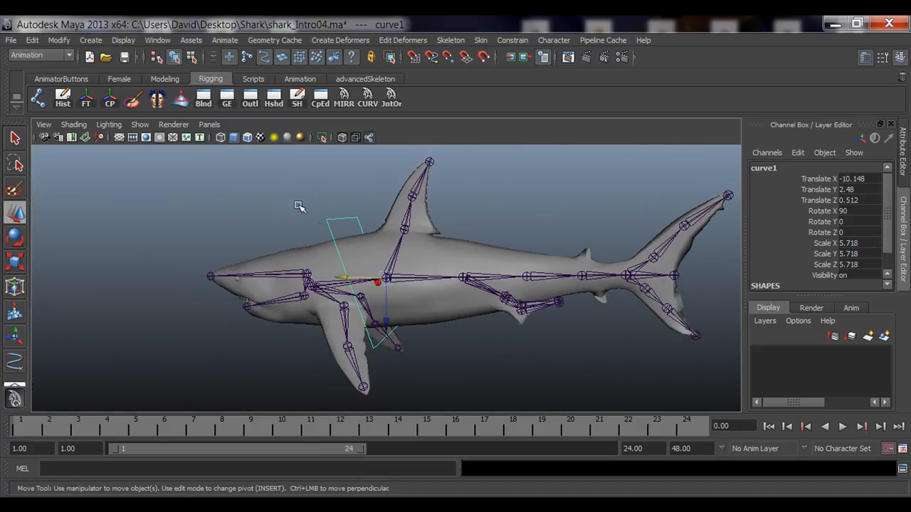
{"action": "left_click", "coordinate": [299, 206]}
{"action": "left_click_drag", "start_coordinate": [219, 263], "coordinate": [258, 265], "text": "alt"}
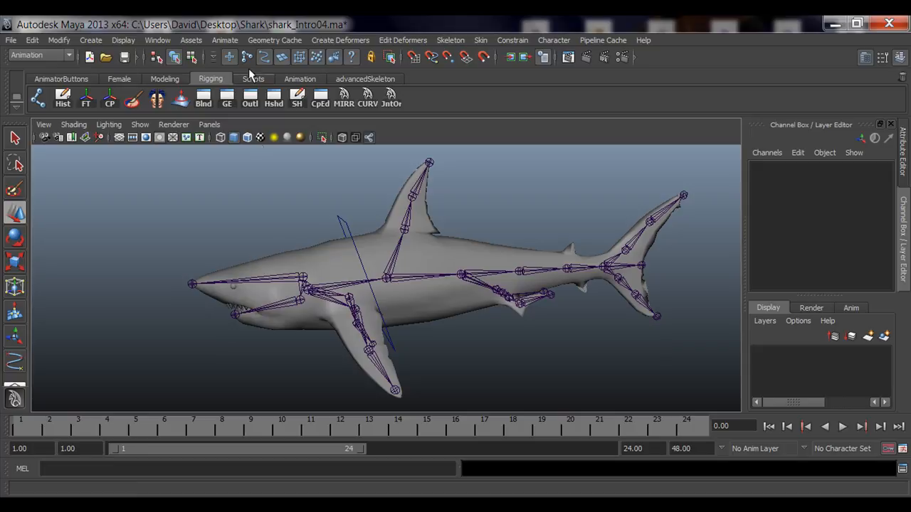
{"action": "left_click_drag", "start_coordinate": [384, 264], "coordinate": [389, 292], "text": "alt"}
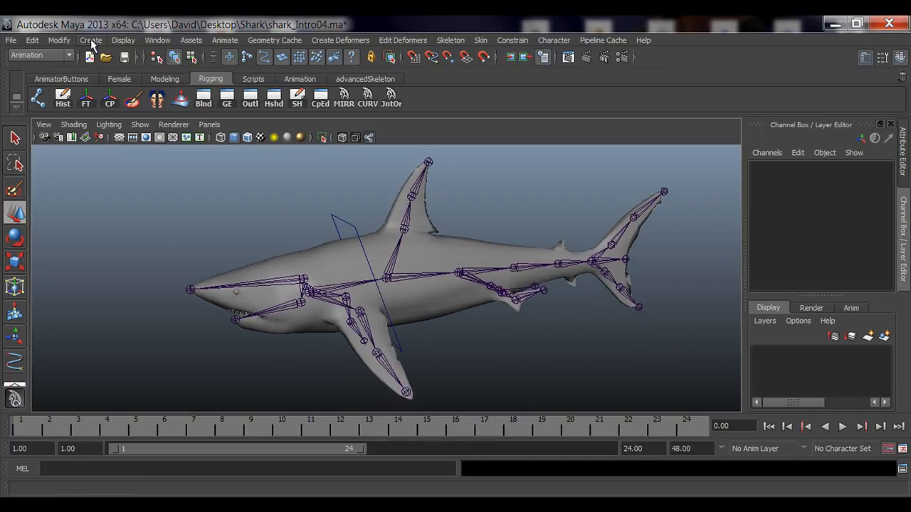
Show the EP Curve tool's settings, leave the tool, and delete the tilted square curve around the shark's body.
{"action": "left_click", "coordinate": [91, 40]}
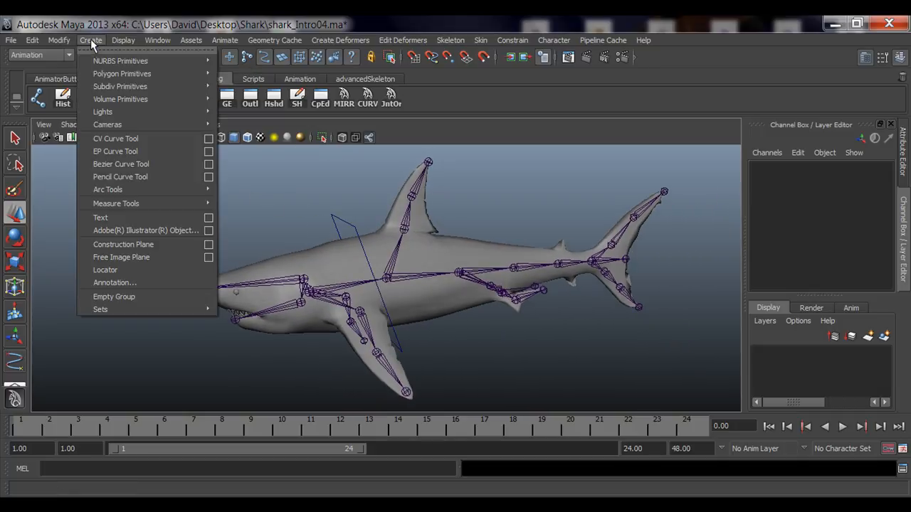
{"action": "left_click", "coordinate": [210, 151]}
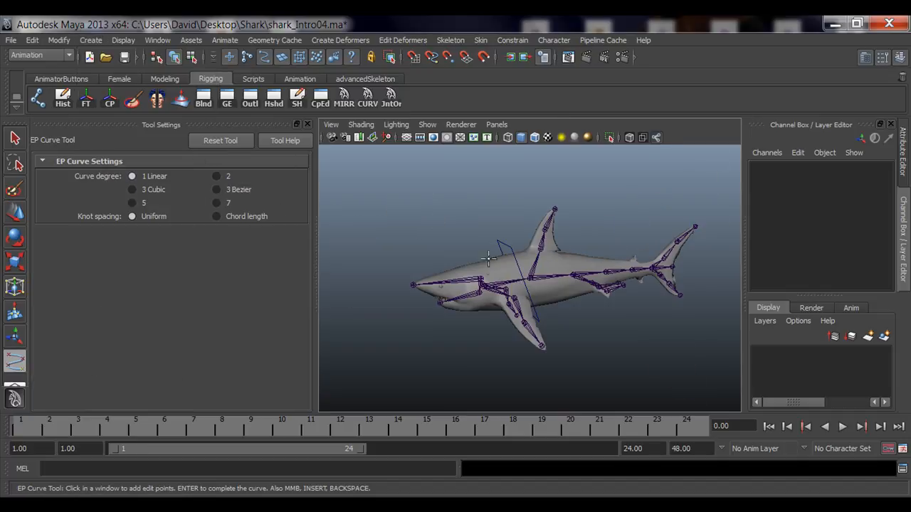
{"action": "key", "text": "q"}
{"action": "left_click_drag", "start_coordinate": [491, 256], "coordinate": [497, 264], "text": "alt"}
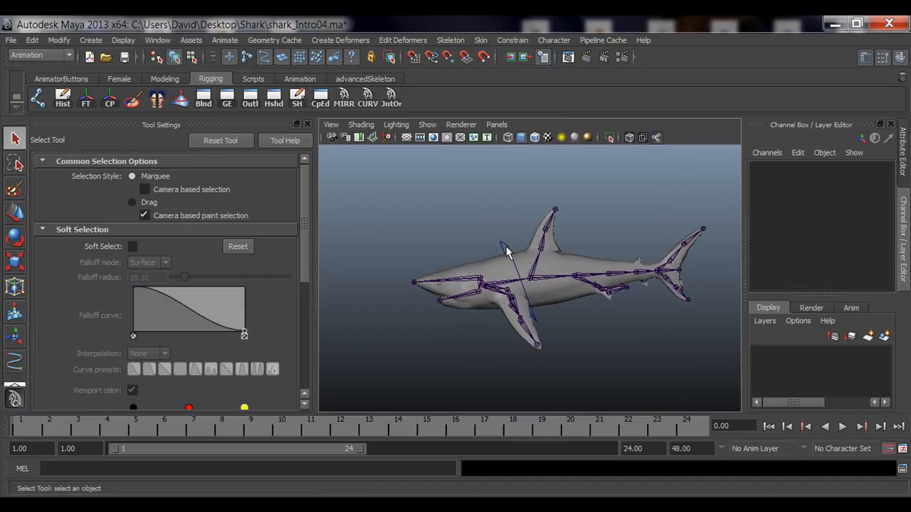
{"action": "left_click", "coordinate": [505, 246]}
{"action": "key", "text": "Delete"}
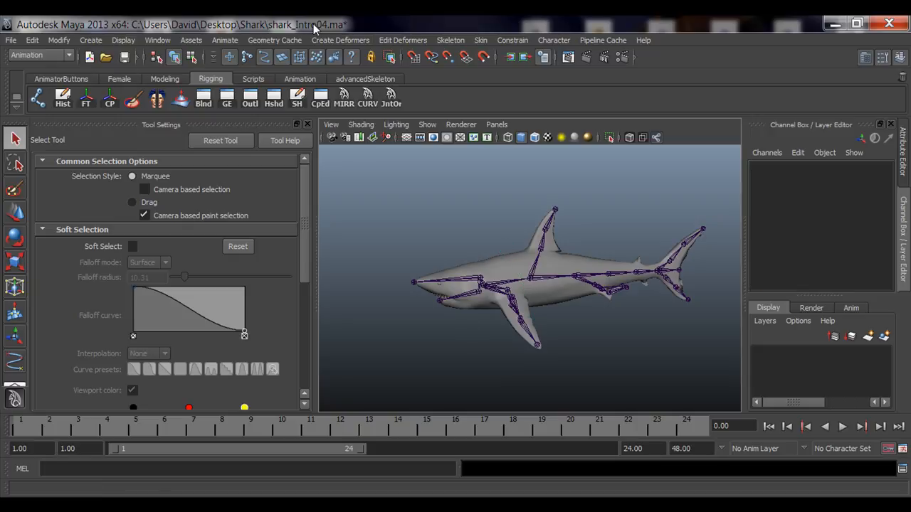
Try a NURBS circle at the origin as a control shape and remove it.
{"action": "left_click", "coordinate": [125, 40]}
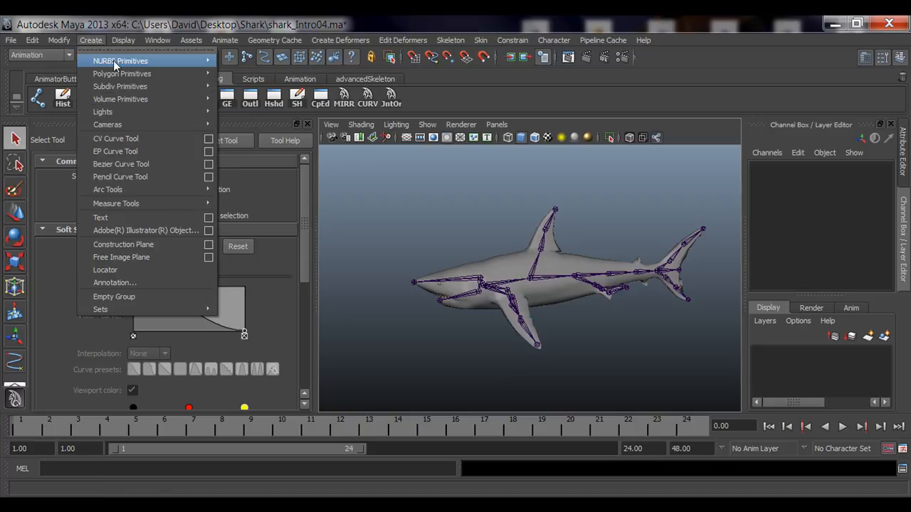
{"action": "mouse_move", "coordinate": [116, 62]}
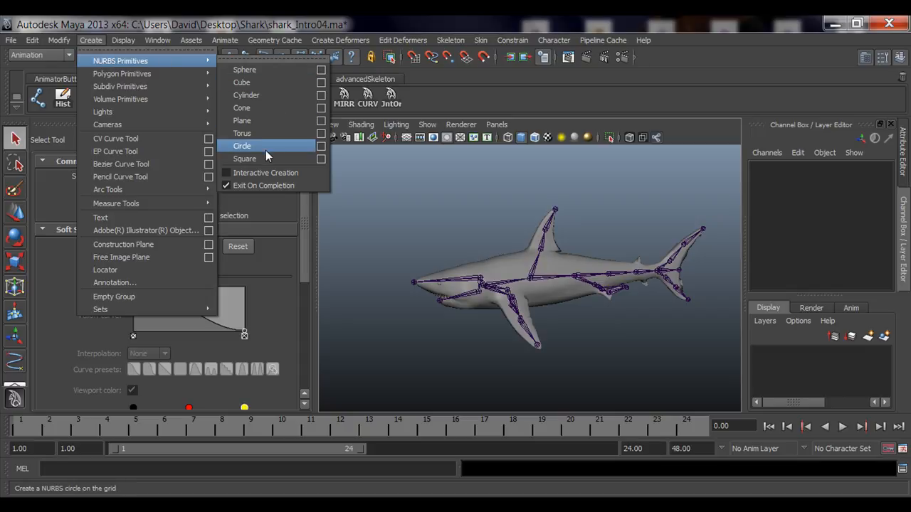
{"action": "left_click", "coordinate": [242, 145]}
{"action": "left_click_drag", "start_coordinate": [484, 306], "coordinate": [498, 313], "text": "alt"}
{"action": "right_click_drag", "start_coordinate": [387, 294], "coordinate": [470, 300], "text": "alt"}
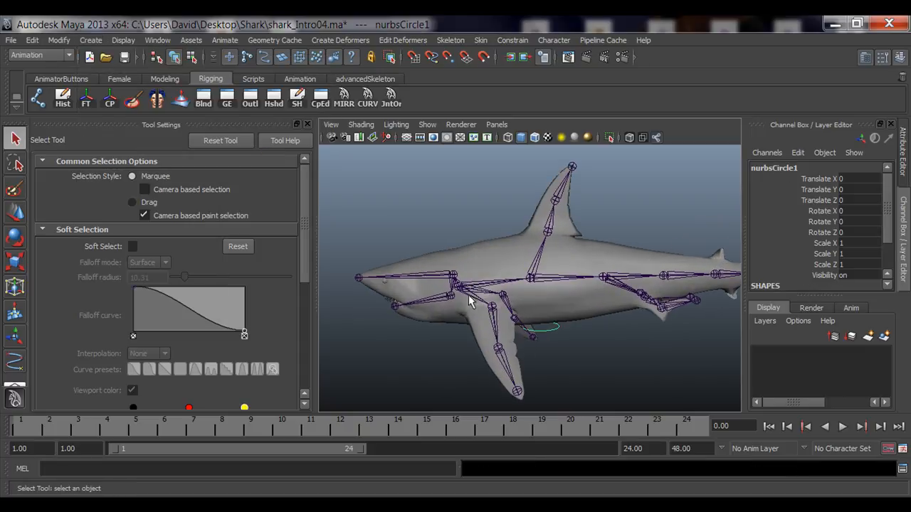
{"action": "left_click", "coordinate": [588, 333]}
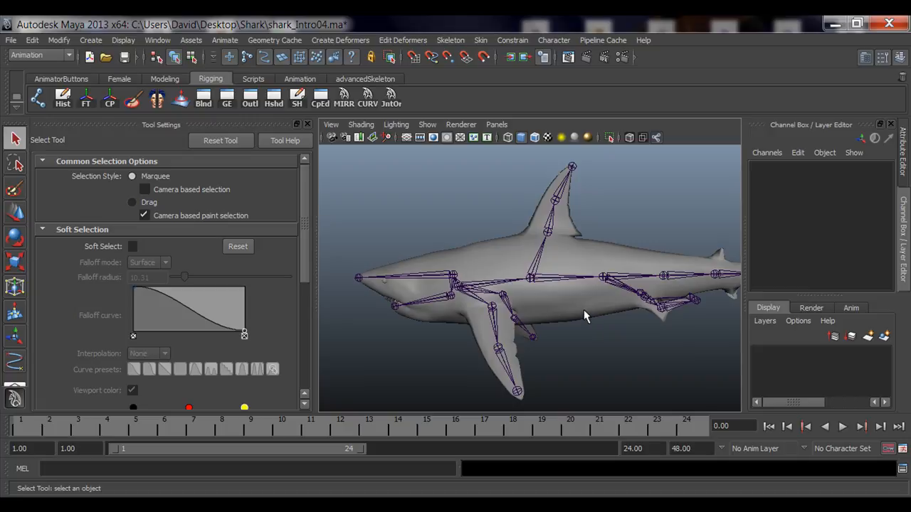
Create a polygon cube at the origin as a tracing guide for a control curve.
{"action": "left_click_drag", "start_coordinate": [584, 316], "coordinate": [525, 327], "text": "alt"}
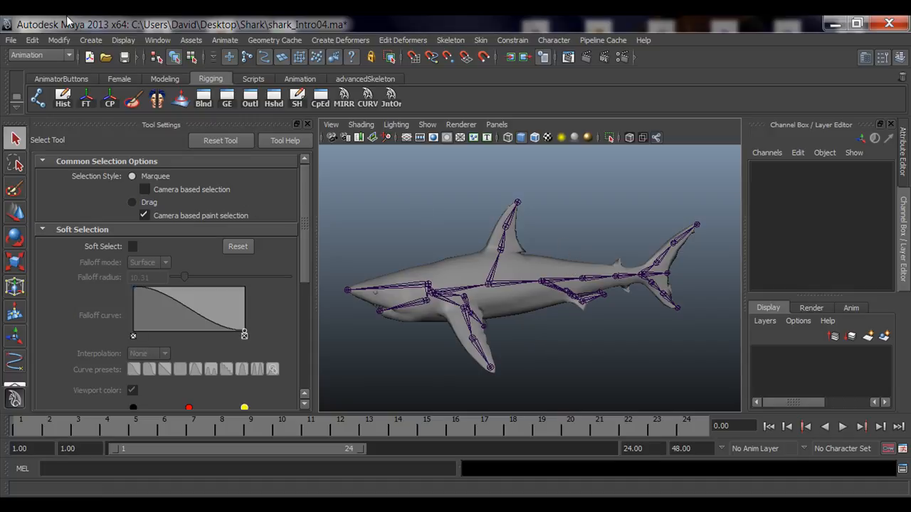
{"action": "left_click", "coordinate": [91, 40]}
{"action": "mouse_move", "coordinate": [105, 74]}
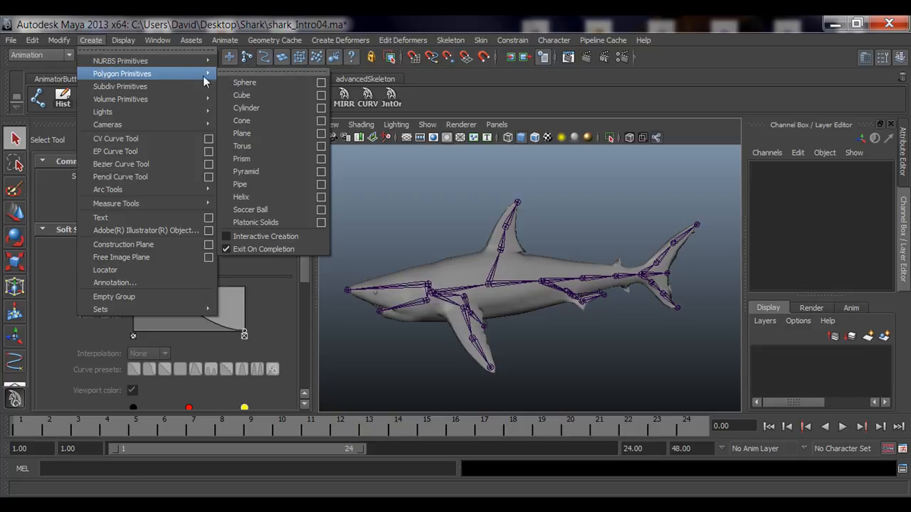
{"action": "left_click", "coordinate": [243, 95]}
Move the polygon cube along X to about 9.7, clear of the shark, and frame it in the view.
{"action": "key", "text": "w"}
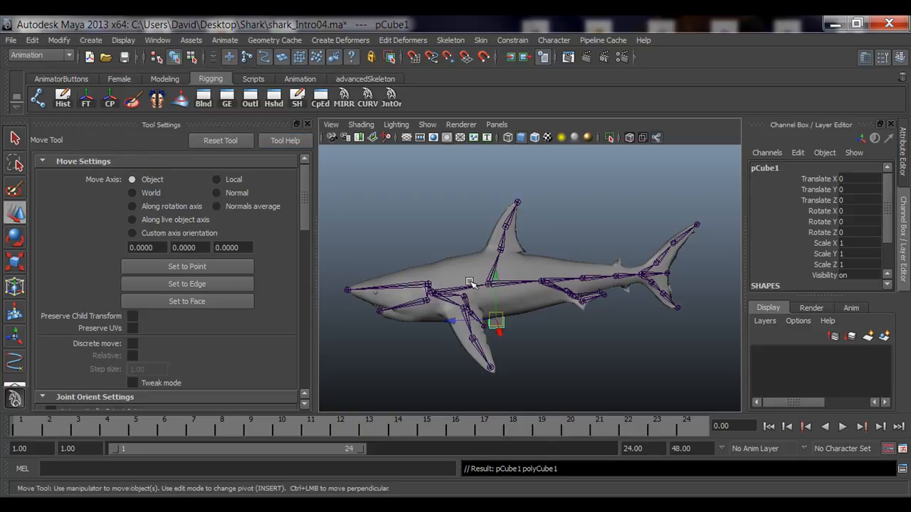
{"action": "left_click_drag", "start_coordinate": [521, 228], "coordinate": [703, 356], "text": "alt"}
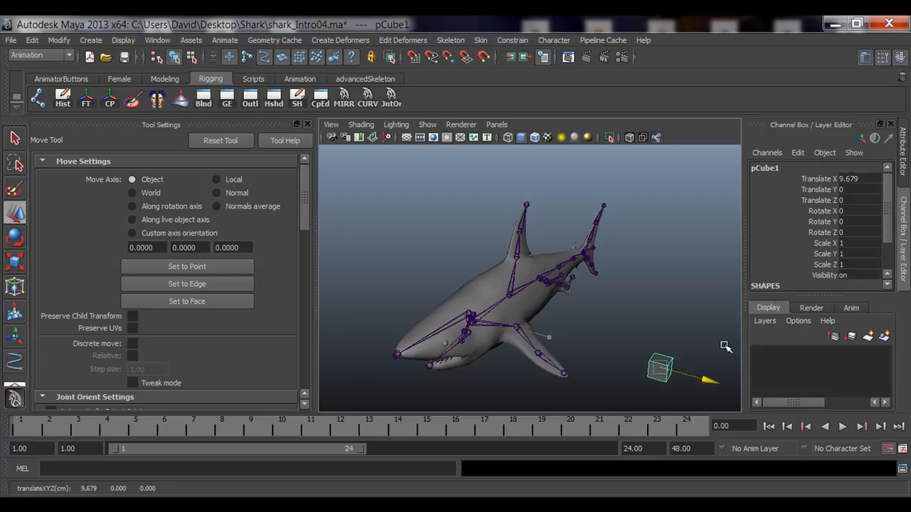
{"action": "scroll", "coordinate": [588, 266], "scroll_direction": "up", "scroll_amount": 5}
{"action": "key", "text": "f"}
{"action": "left_click_drag", "start_coordinate": [641, 281], "coordinate": [399, 254], "text": "alt"}
{"action": "left_click", "coordinate": [633, 329]}
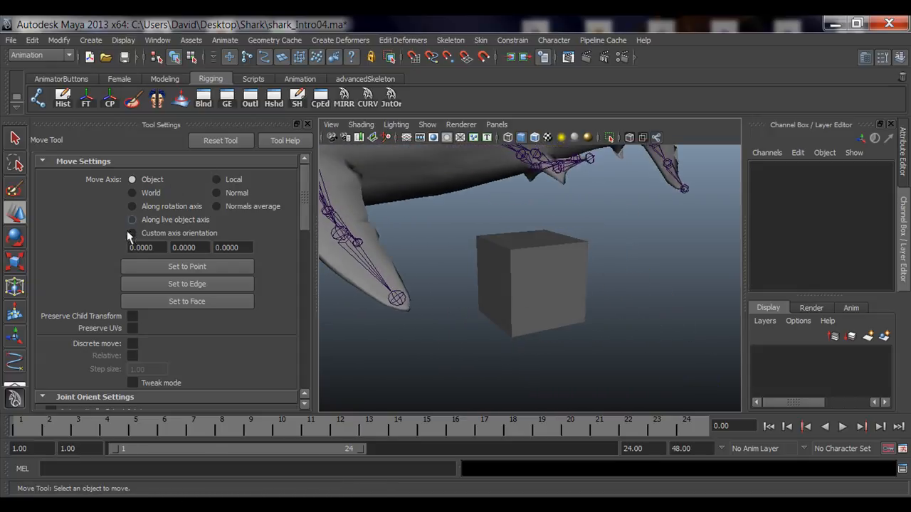
Start a linear EP curve and trace the cube's top face, snapping each point to a vertex and closing the square loop.
{"action": "left_click", "coordinate": [85, 41]}
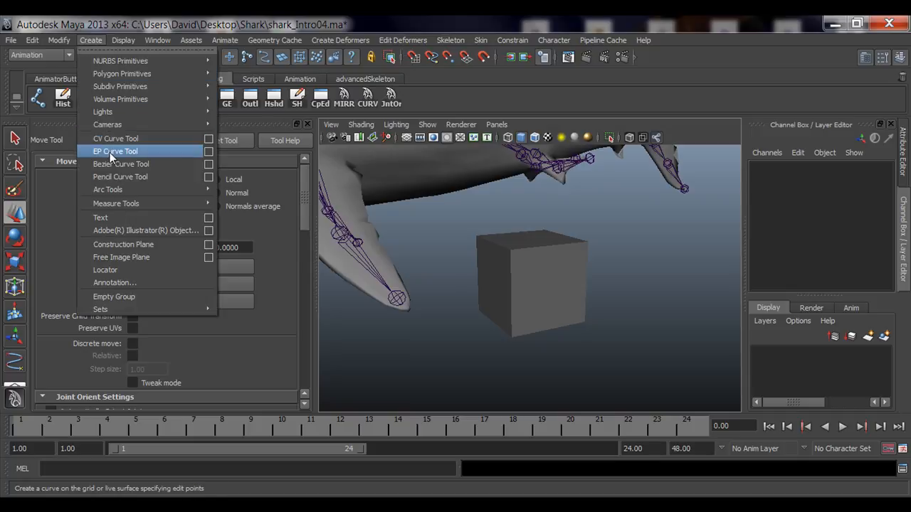
{"action": "left_click", "coordinate": [138, 152]}
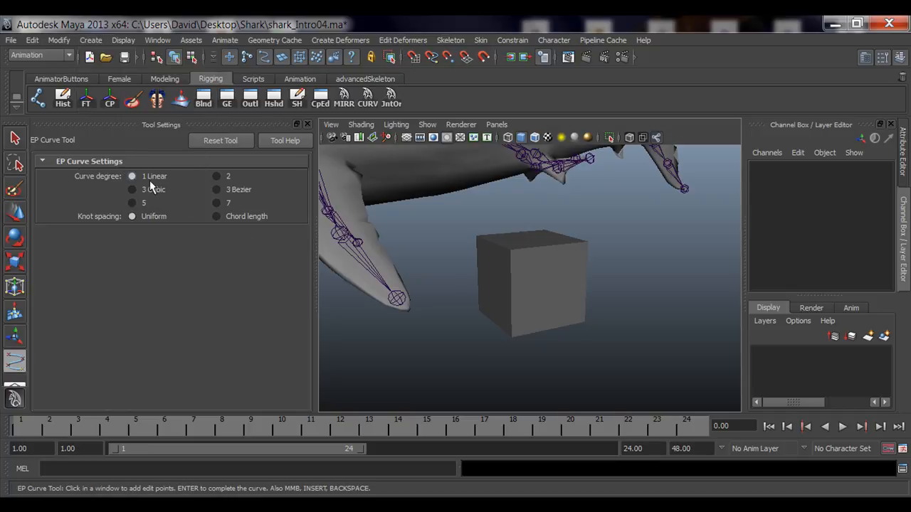
{"action": "left_click_drag", "start_coordinate": [584, 202], "coordinate": [600, 243], "text": "alt"}
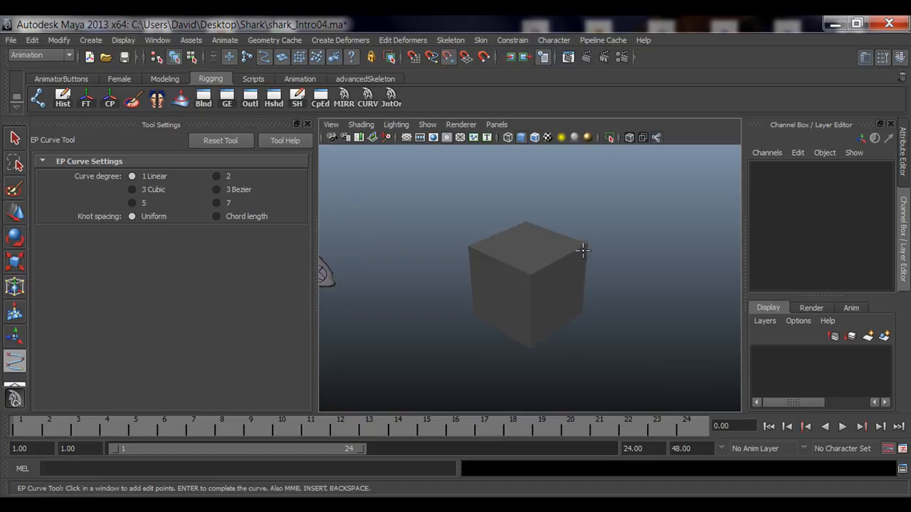
{"action": "left_click", "coordinate": [586, 247]}
{"action": "left_click", "coordinate": [528, 275]}
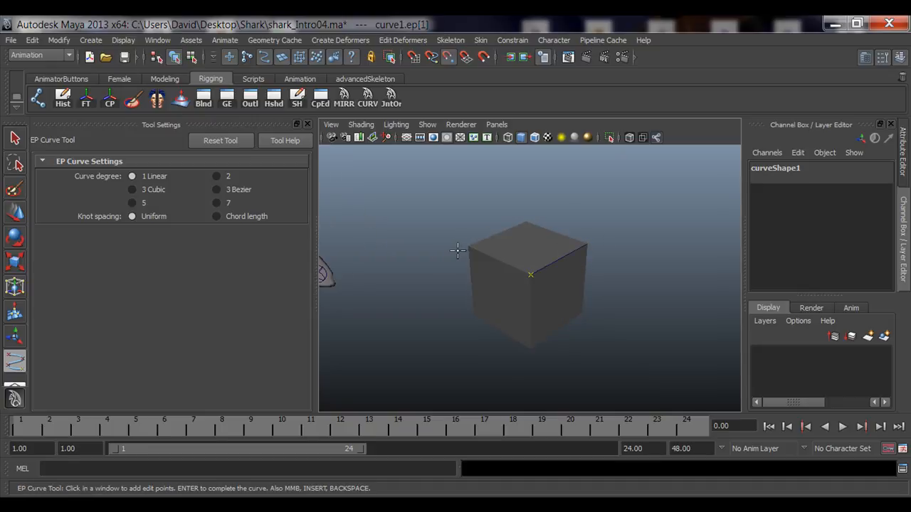
{"action": "left_click", "coordinate": [469, 247]}
{"action": "left_click", "coordinate": [526, 222]}
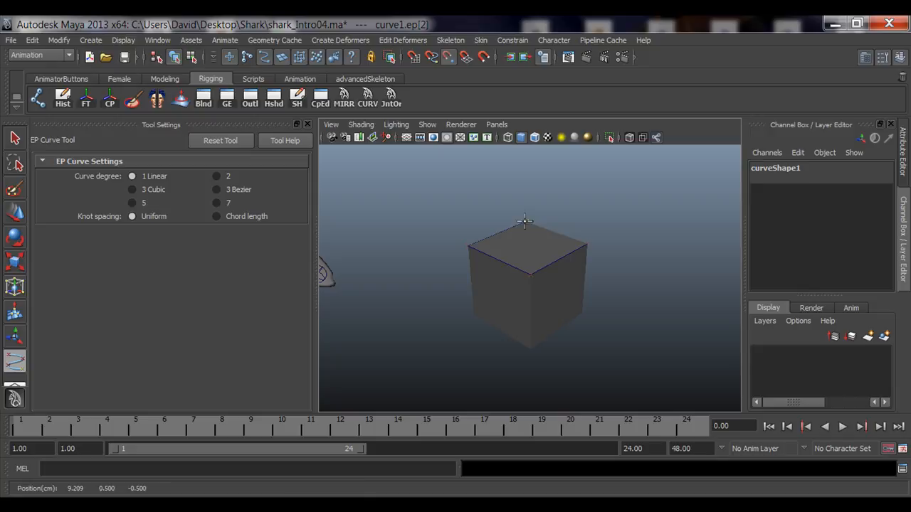
{"action": "left_click", "coordinate": [587, 246]}
Continue the same curve along the cube's vertical and bottom edges, retracing top edges where needed to reach the next corner.
{"action": "left_click_drag", "start_coordinate": [626, 303], "coordinate": [493, 322], "text": "alt"}
{"action": "left_click", "coordinate": [473, 313]}
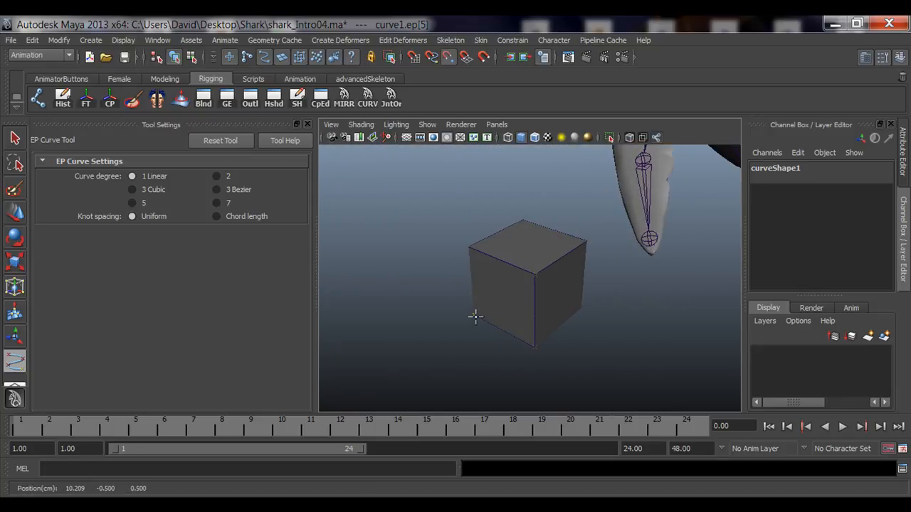
{"action": "left_click", "coordinate": [468, 247]}
{"action": "left_click_drag", "start_coordinate": [510, 271], "coordinate": [493, 258], "text": "alt"}
{"action": "left_click", "coordinate": [474, 254]}
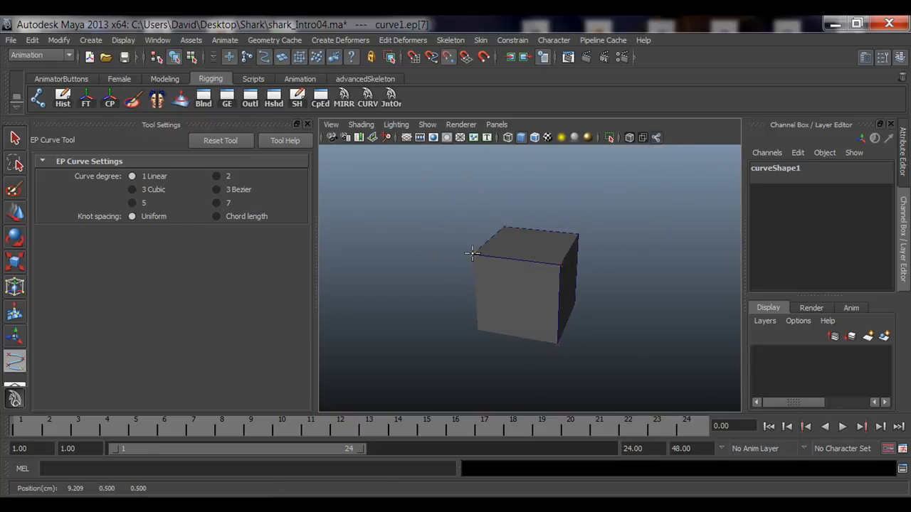
{"action": "left_click", "coordinate": [477, 330]}
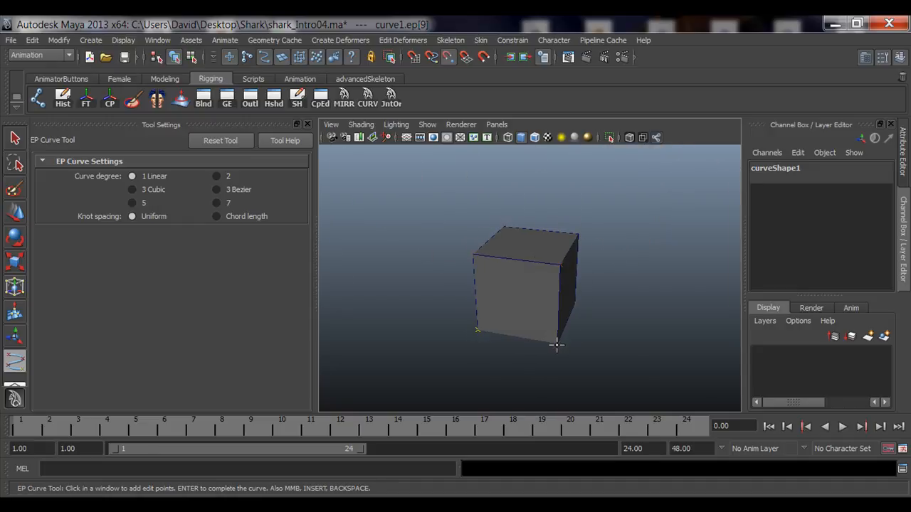
{"action": "left_click", "coordinate": [556, 345]}
Extend the curve over the cube's remaining vertical and bottom edges with vertex-snapped points until every edge is traced.
{"action": "left_click_drag", "start_coordinate": [594, 336], "coordinate": [417, 327], "text": "alt"}
{"action": "left_click", "coordinate": [567, 333]}
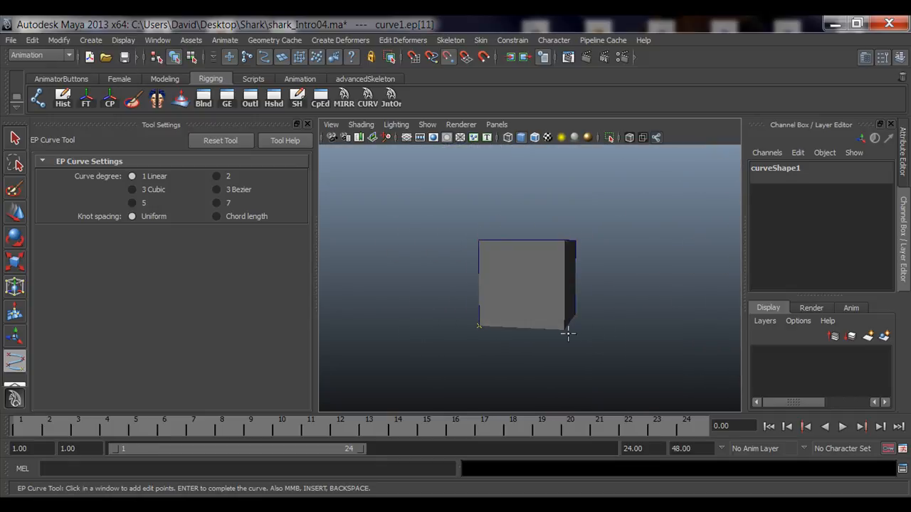
{"action": "left_click", "coordinate": [568, 333]}
{"action": "left_click_drag", "start_coordinate": [573, 290], "coordinate": [538, 290], "text": "alt"}
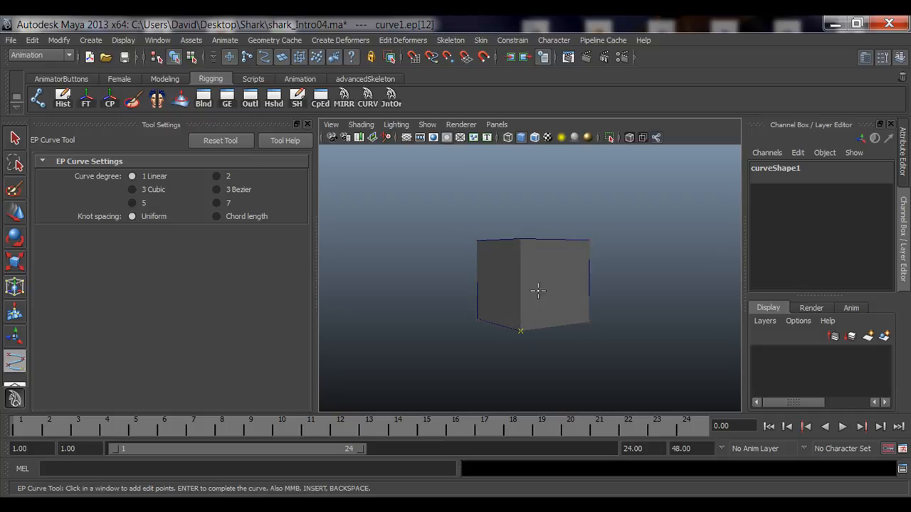
{"action": "left_click", "coordinate": [520, 240]}
{"action": "left_click_drag", "start_coordinate": [613, 284], "coordinate": [583, 252], "text": "alt"}
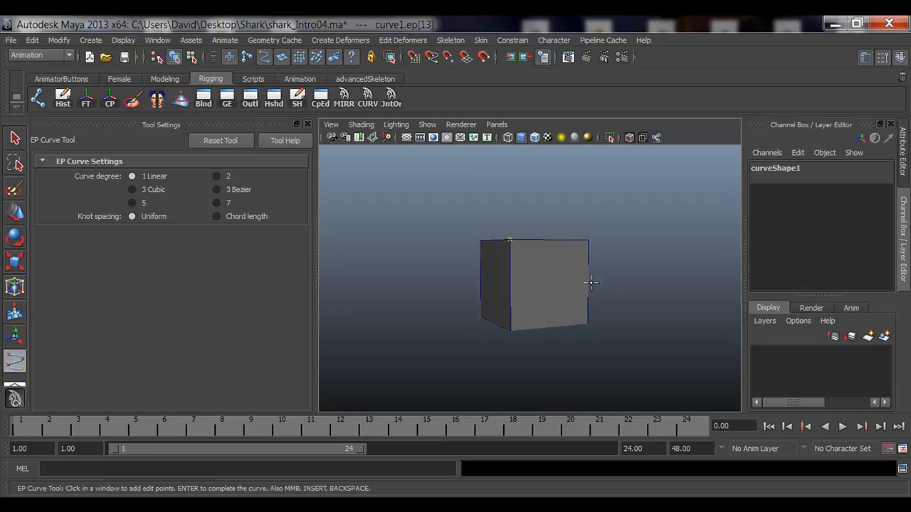
{"action": "left_click", "coordinate": [586, 241]}
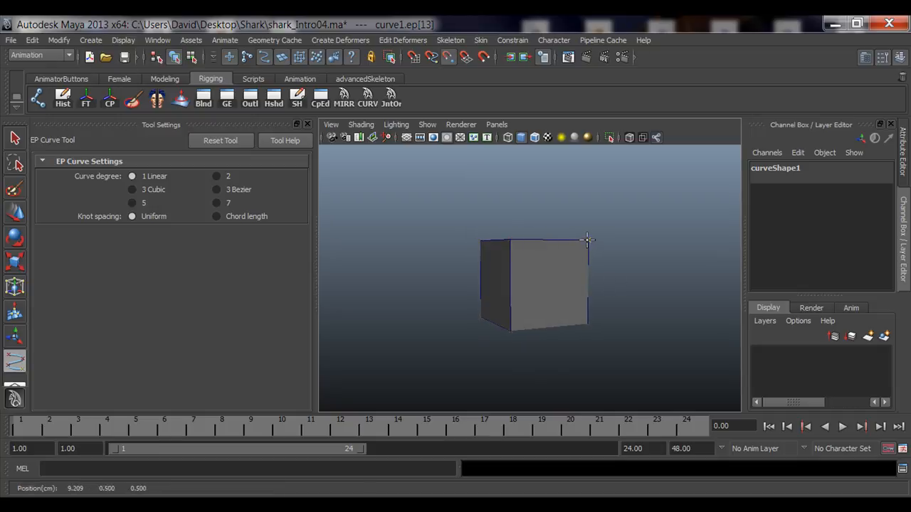
{"action": "left_click", "coordinate": [508, 331]}
{"action": "left_click_drag", "start_coordinate": [505, 332], "coordinate": [508, 308], "text": "alt"}
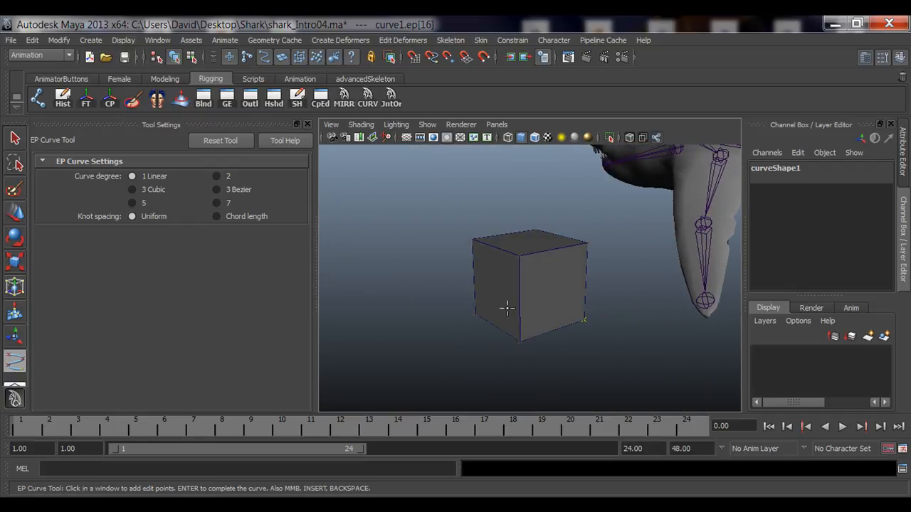
Finish the EP curve and delete the polygon cube, keeping only the cube-shaped wire curve.
{"action": "key", "text": "w"}
{"action": "left_click", "coordinate": [349, 199]}
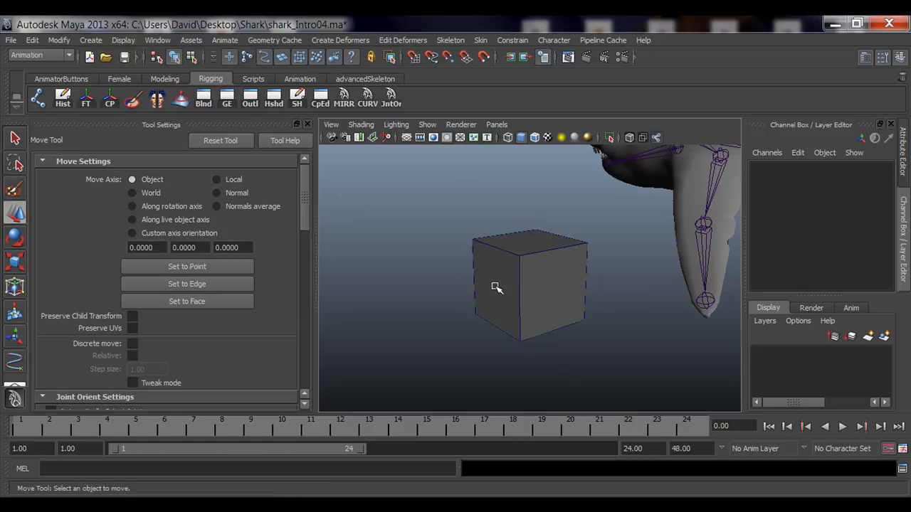
{"action": "left_click", "coordinate": [497, 287]}
{"action": "key", "text": "Delete"}
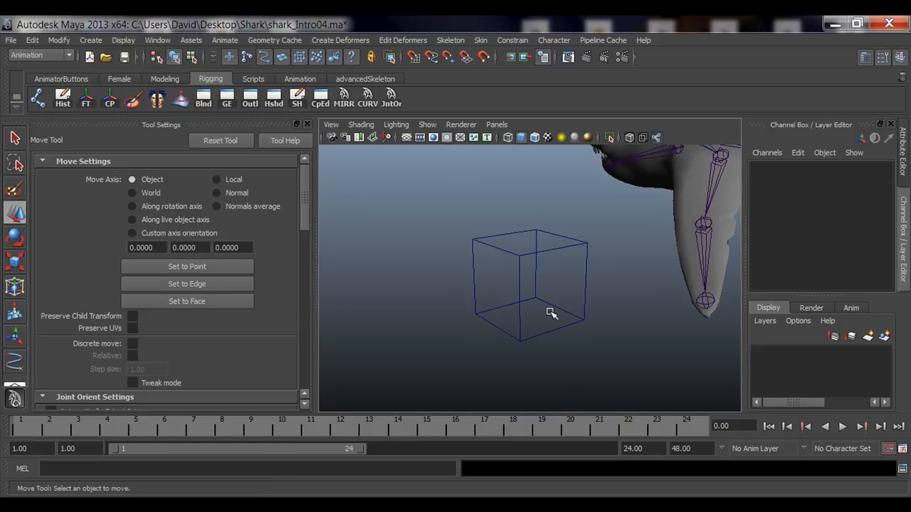
Close the tool settings, select the cube-shaped wire curve, and center its pivot.
{"action": "left_click_drag", "start_coordinate": [551, 313], "coordinate": [499, 234], "text": "alt"}
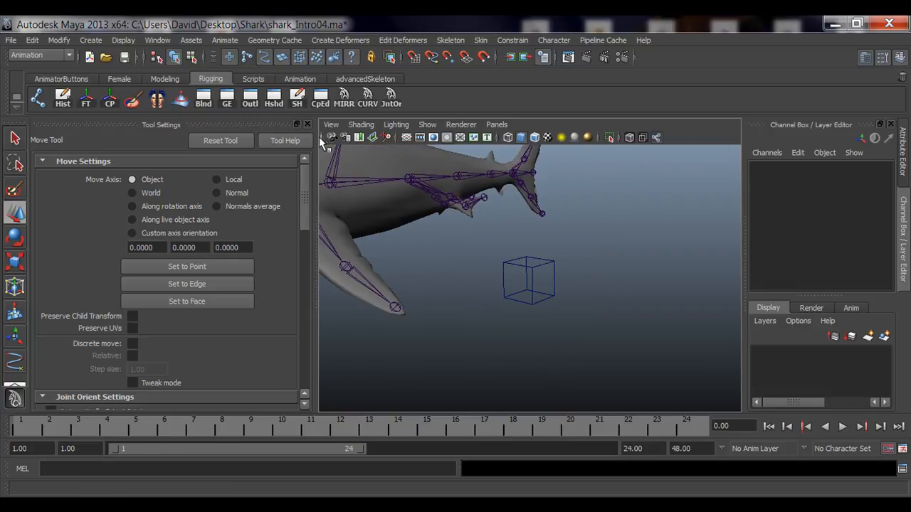
{"action": "left_click", "coordinate": [306, 125]}
{"action": "left_click", "coordinate": [409, 256]}
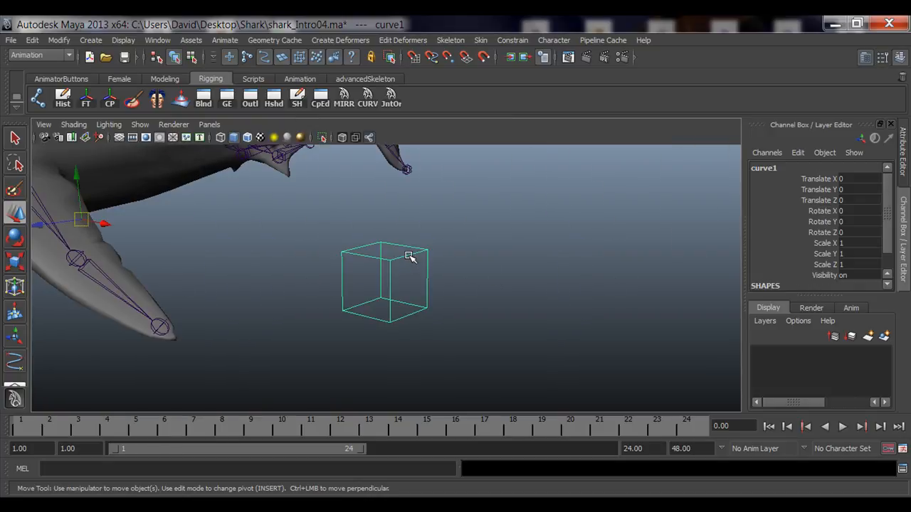
{"action": "left_click_drag", "start_coordinate": [409, 257], "coordinate": [324, 294], "text": "alt"}
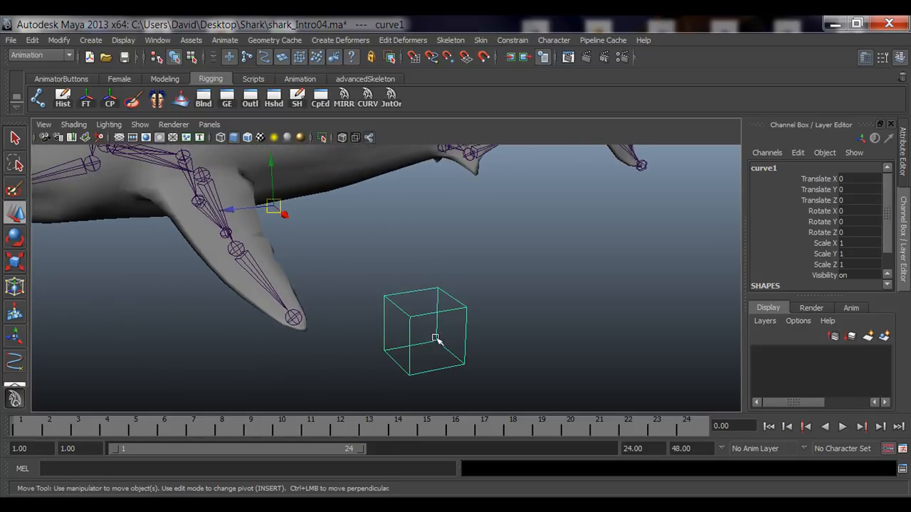
{"action": "left_click", "coordinate": [59, 40]}
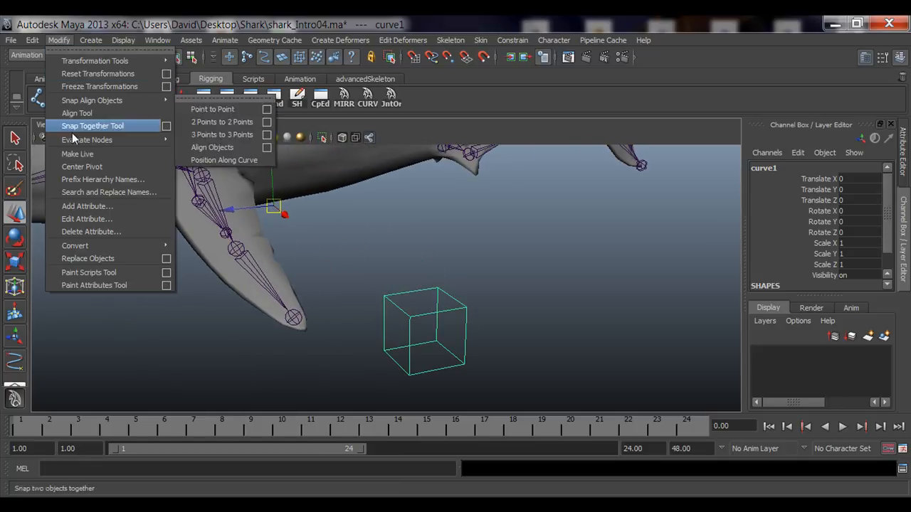
{"action": "left_click", "coordinate": [78, 166]}
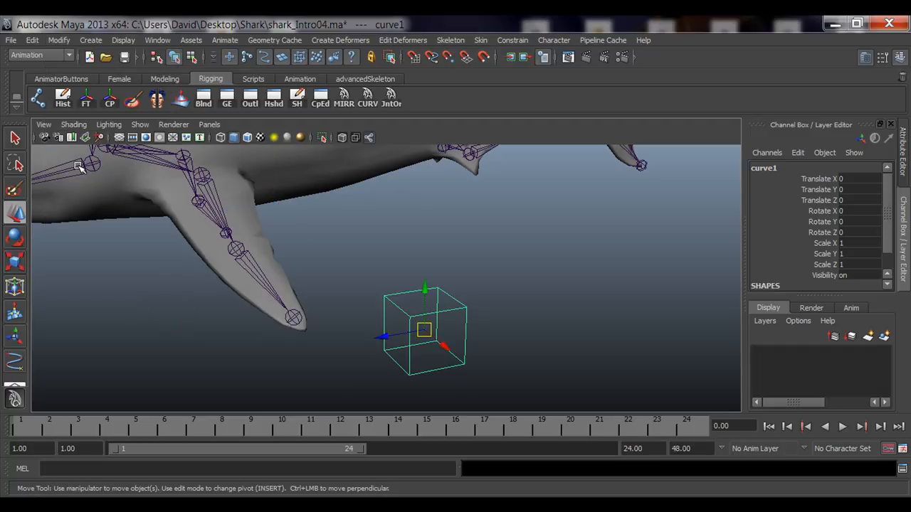
Move the cube curve onto the mid-spine joint below the dorsal fin, snapping it to the joint's point.
{"action": "left_click", "coordinate": [463, 301]}
{"action": "left_click_drag", "start_coordinate": [463, 301], "coordinate": [421, 301], "text": "alt"}
{"action": "left_click", "coordinate": [421, 293]}
{"action": "right_click_drag", "start_coordinate": [421, 301], "coordinate": [285, 299], "text": "alt"}
{"action": "middle_click_drag", "start_coordinate": [221, 295], "coordinate": [332, 298], "text": "alt"}
{"action": "left_click_drag", "start_coordinate": [313, 301], "coordinate": [346, 306], "text": "alt"}
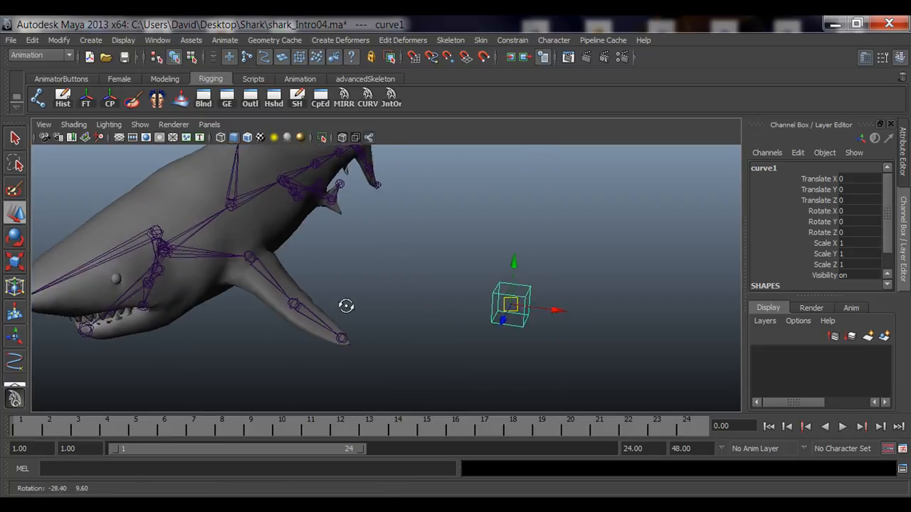
{"action": "right_click_drag", "start_coordinate": [346, 305], "coordinate": [249, 302], "text": "alt"}
{"action": "middle_click_drag", "start_coordinate": [231, 299], "coordinate": [305, 327], "text": "alt"}
{"action": "left_click_drag", "start_coordinate": [305, 327], "coordinate": [269, 311], "text": "alt"}
{"action": "right_click_drag", "start_coordinate": [268, 311], "coordinate": [490, 307], "text": "alt"}
{"action": "middle_click_drag", "start_coordinate": [486, 308], "coordinate": [442, 327], "text": "alt"}
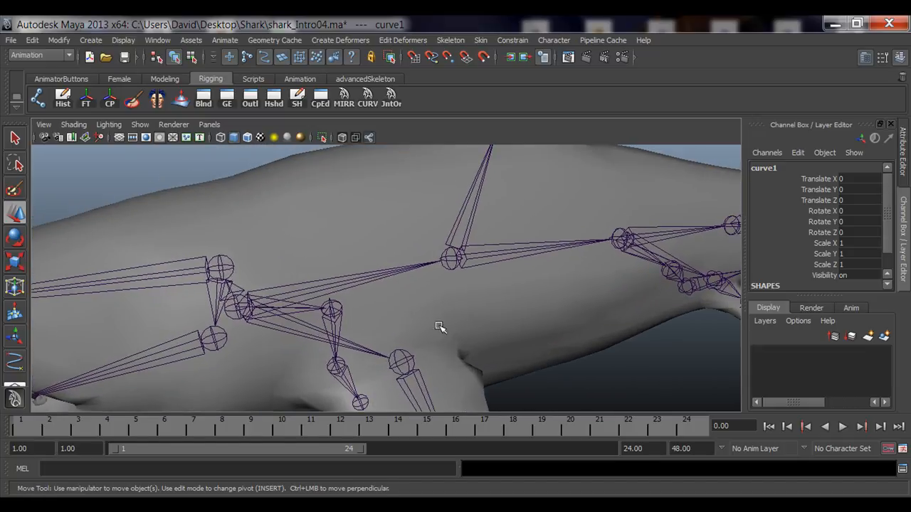
{"action": "key", "text": "v"}
{"action": "left_click_drag", "start_coordinate": [459, 278], "coordinate": [451, 258]}
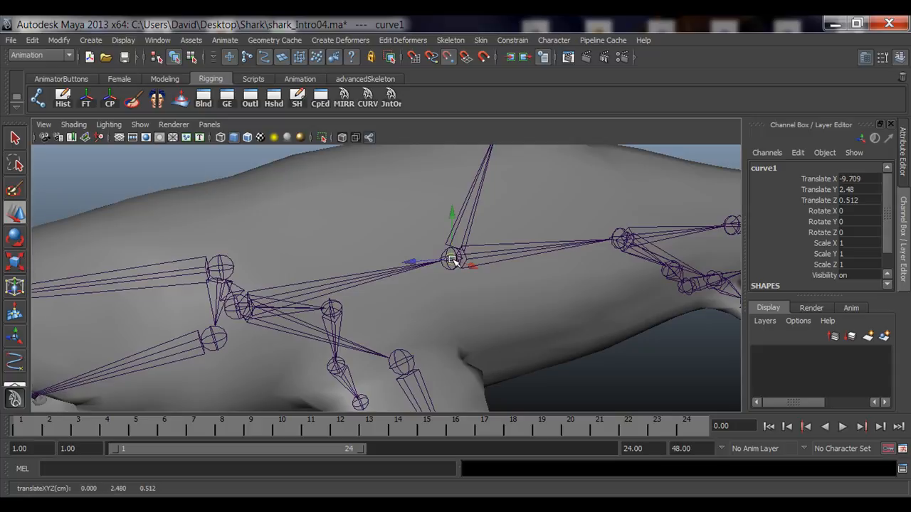
Scale the cube curve uniformly to about 4.589 so it surrounds the shark's mid-body, and deselect it.
{"action": "key", "text": "r"}
{"action": "left_click_drag", "start_coordinate": [450, 259], "coordinate": [604, 260]}
{"action": "right_click_drag", "start_coordinate": [604, 260], "coordinate": [455, 265], "text": "alt"}
{"action": "left_click_drag", "start_coordinate": [524, 264], "coordinate": [456, 266], "text": "alt"}
{"action": "right_click_drag", "start_coordinate": [455, 268], "coordinate": [359, 282], "text": "alt"}
{"action": "left_click_drag", "start_coordinate": [359, 286], "coordinate": [259, 296], "text": "alt"}
{"action": "left_click", "coordinate": [580, 266]}
{"action": "right_click_drag", "start_coordinate": [260, 296], "coordinate": [451, 282], "text": "alt"}
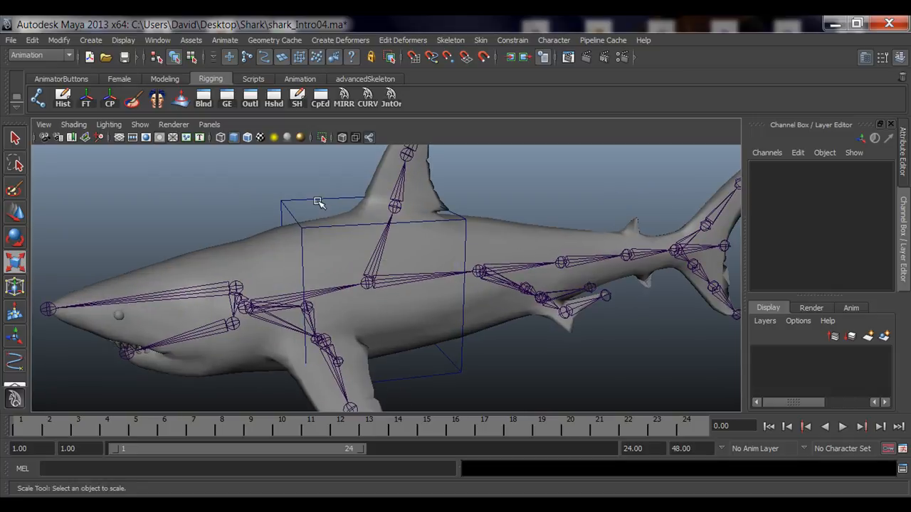
{"action": "left_click", "coordinate": [317, 200]}
{"action": "left_click_drag", "start_coordinate": [504, 292], "coordinate": [525, 295], "text": "alt"}
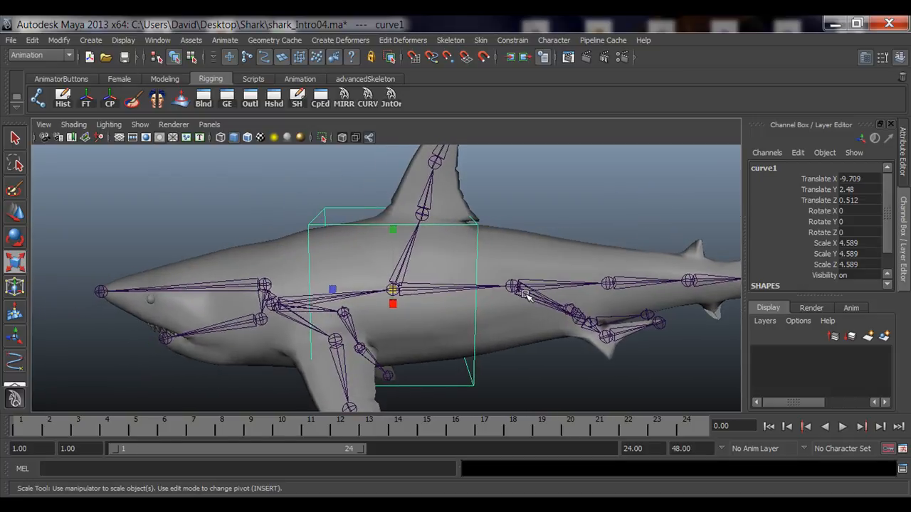
{"action": "left_click", "coordinate": [584, 200]}
{"action": "key", "text": "q"}
{"action": "left_click_drag", "start_coordinate": [430, 226], "coordinate": [348, 290], "text": "alt"}
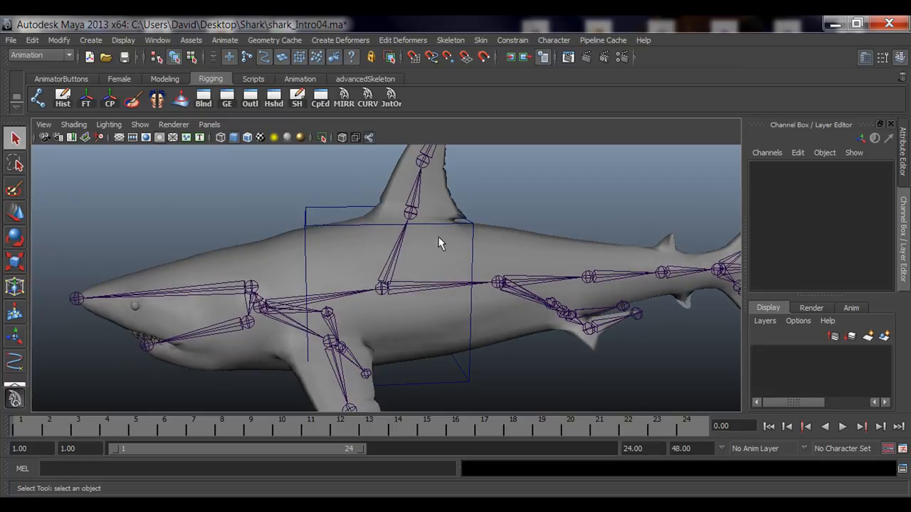
Select the cube curve and open the Drawing Overrides settings of its shape node.
{"action": "left_click", "coordinate": [327, 214]}
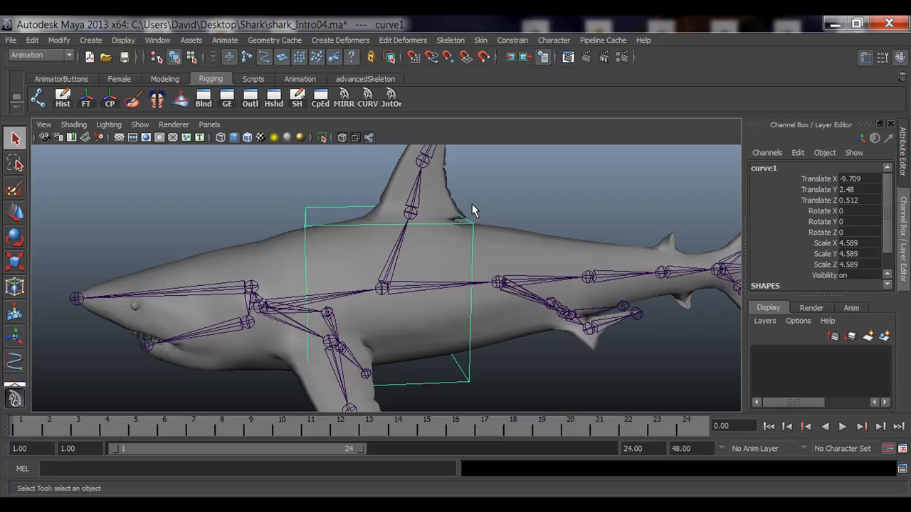
{"action": "key", "text": "ctrl+a"}
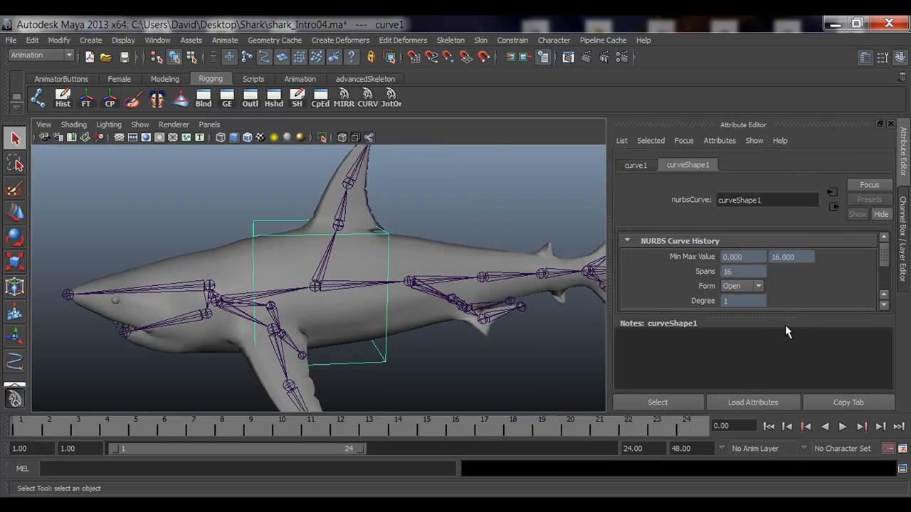
{"action": "left_click_drag", "start_coordinate": [773, 316], "coordinate": [773, 378]}
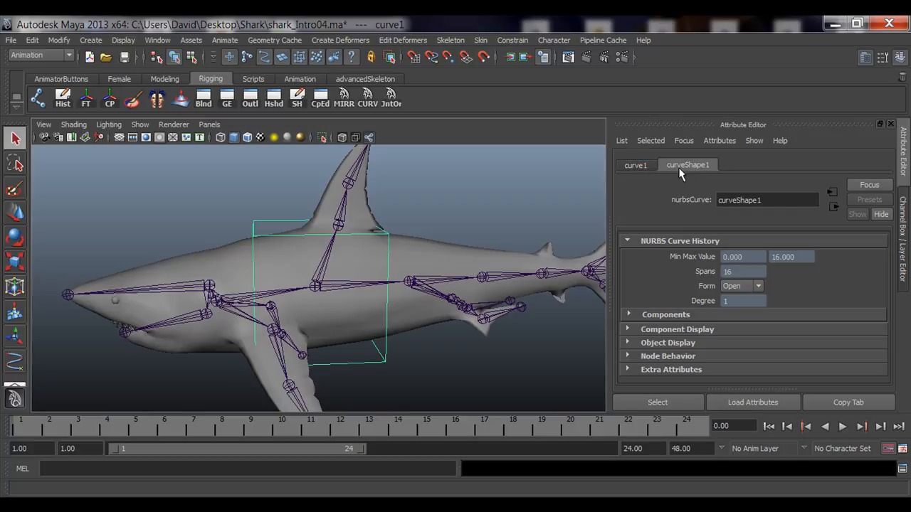
{"action": "left_click", "coordinate": [642, 168]}
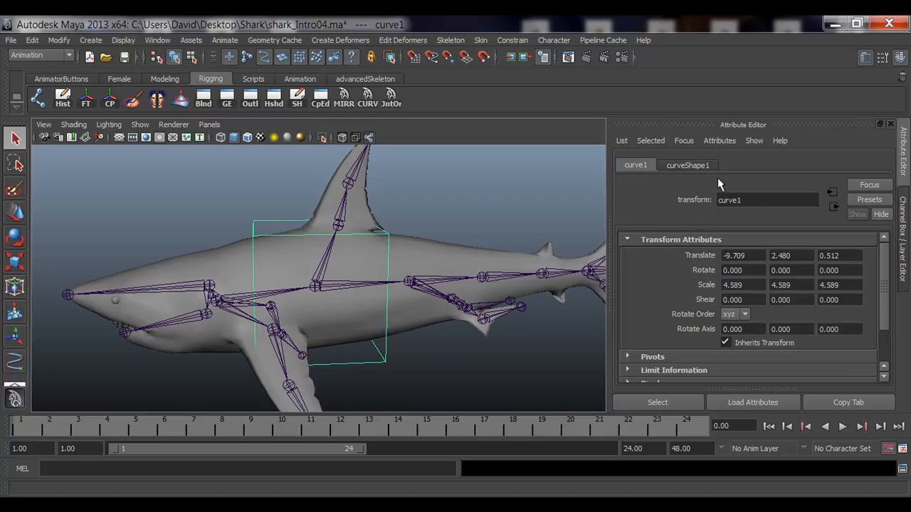
{"action": "left_click", "coordinate": [689, 165]}
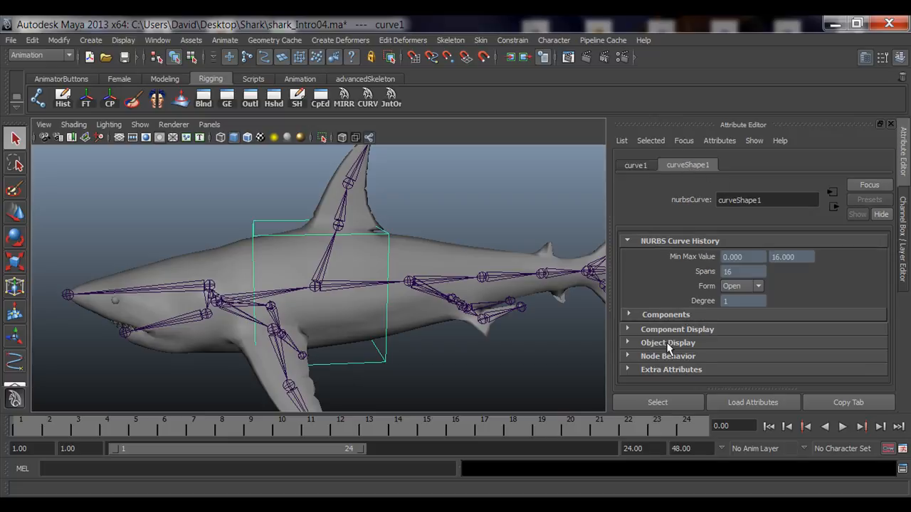
{"action": "left_click", "coordinate": [652, 345]}
{"action": "scroll", "coordinate": [676, 299], "scroll_direction": "down", "scroll_amount": 2}
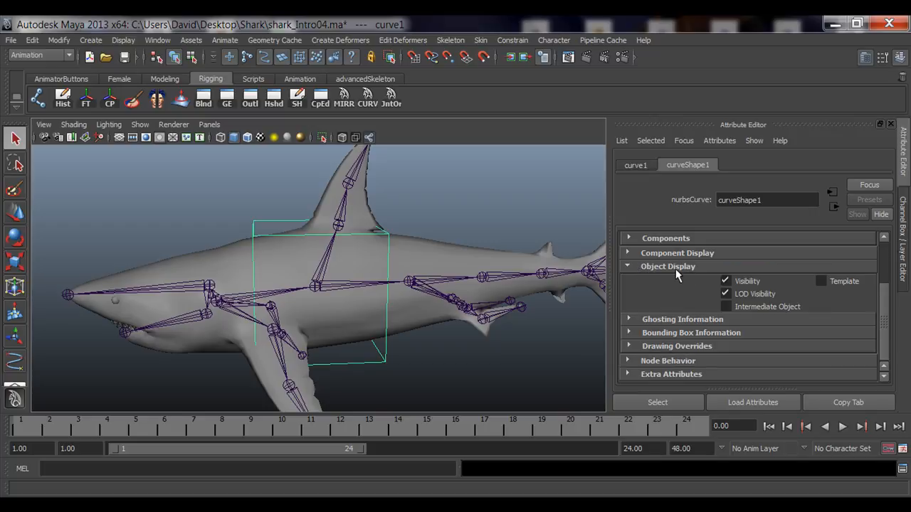
{"action": "left_click", "coordinate": [630, 347]}
{"action": "scroll", "coordinate": [775, 250], "scroll_direction": "down", "scroll_amount": 3}
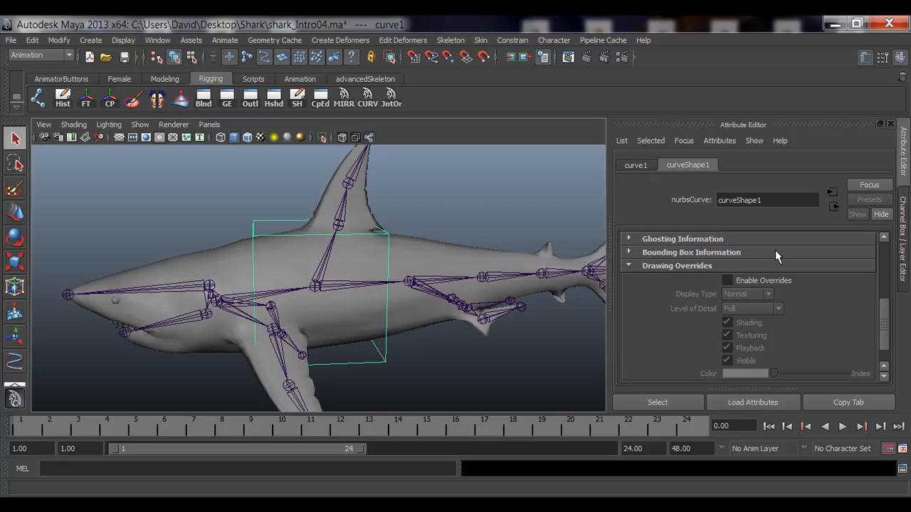
Enable drawing overrides for the cube curve's shape and set its colour to red.
{"action": "left_click", "coordinate": [726, 281]}
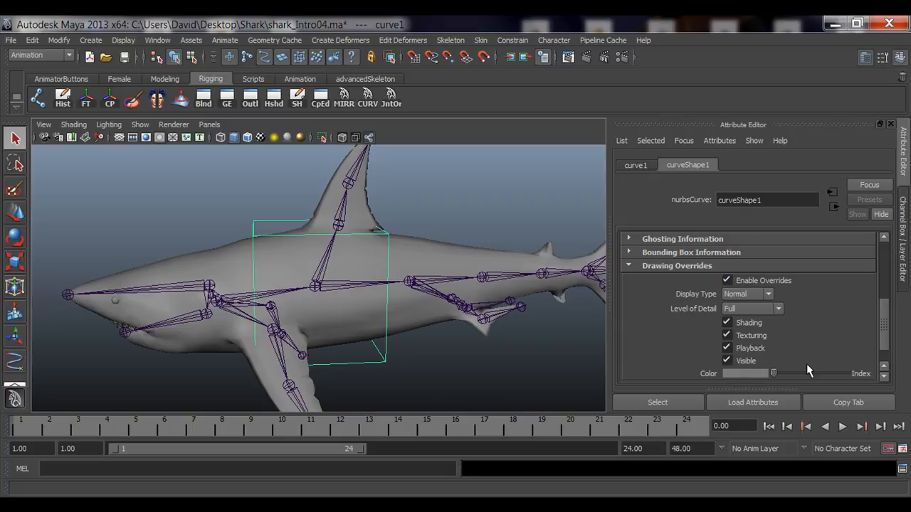
{"action": "left_click_drag", "start_coordinate": [780, 371], "coordinate": [804, 372]}
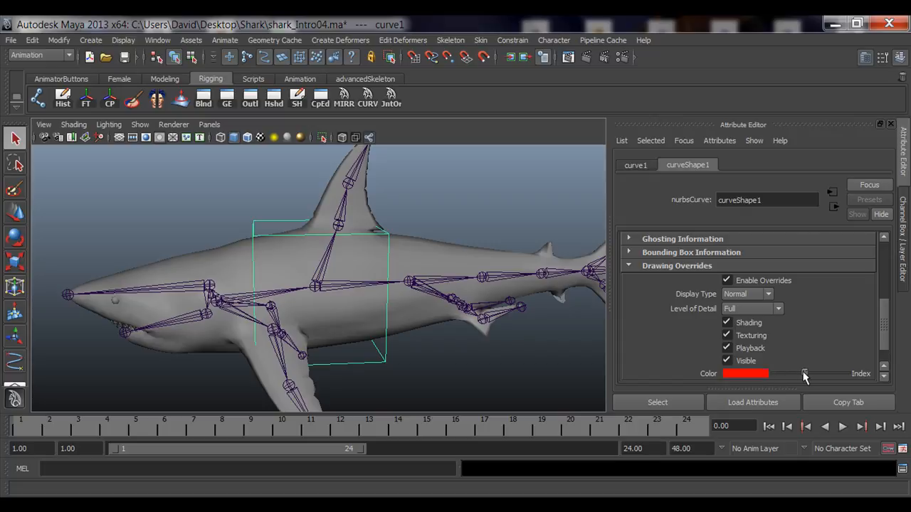
{"action": "left_click", "coordinate": [448, 376]}
{"action": "left_click_drag", "start_coordinate": [328, 332], "coordinate": [346, 242], "text": "alt"}
{"action": "left_click", "coordinate": [288, 228]}
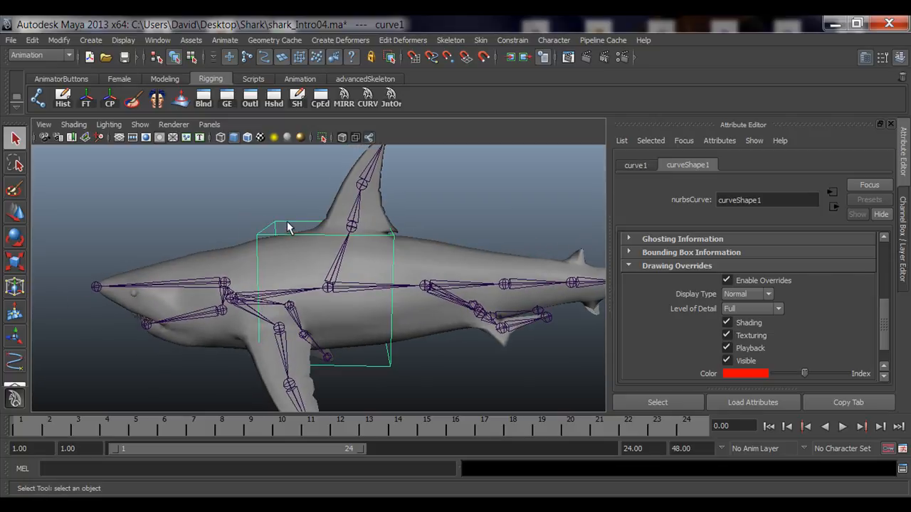
Try magenta and then red as the cube curve's override colour, deselecting the curve to compare each.
{"action": "mouse_move", "coordinate": [799, 373]}
{"action": "left_mouse_down"}
{"action": "mouse_move", "coordinate": [773, 373]}
{"action": "mouse_move", "coordinate": [795, 373]}
{"action": "left_mouse_up"}
{"action": "left_click", "coordinate": [500, 375]}
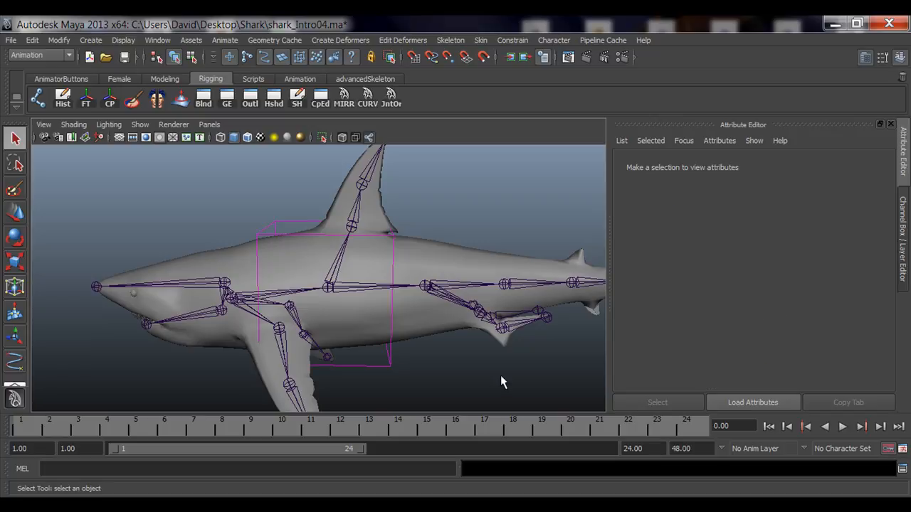
{"action": "left_click_drag", "start_coordinate": [437, 362], "coordinate": [267, 308], "text": "alt"}
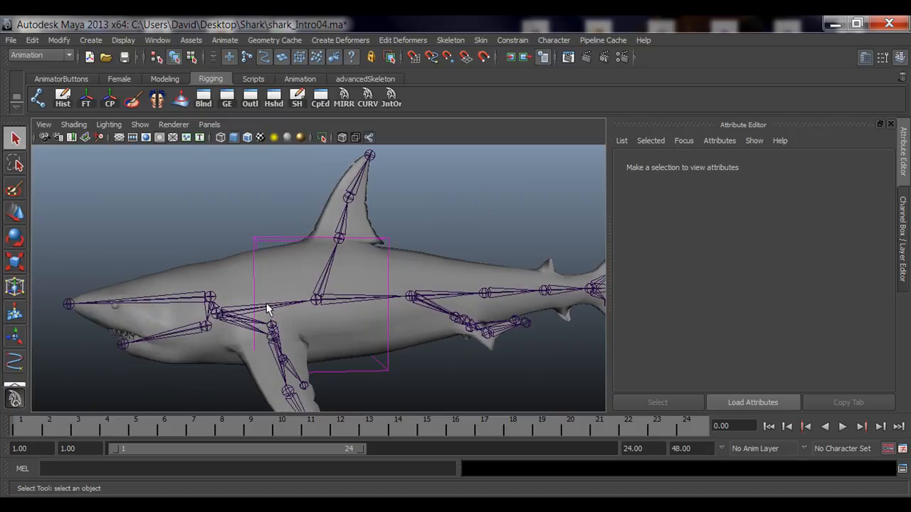
{"action": "left_click", "coordinate": [261, 239]}
{"action": "left_click_drag", "start_coordinate": [340, 298], "coordinate": [431, 336], "text": "alt"}
{"action": "left_click_drag", "start_coordinate": [797, 373], "coordinate": [805, 372]}
{"action": "left_click", "coordinate": [496, 336]}
{"action": "left_click_drag", "start_coordinate": [497, 357], "coordinate": [402, 346], "text": "alt"}
{"action": "left_click", "coordinate": [390, 345]}
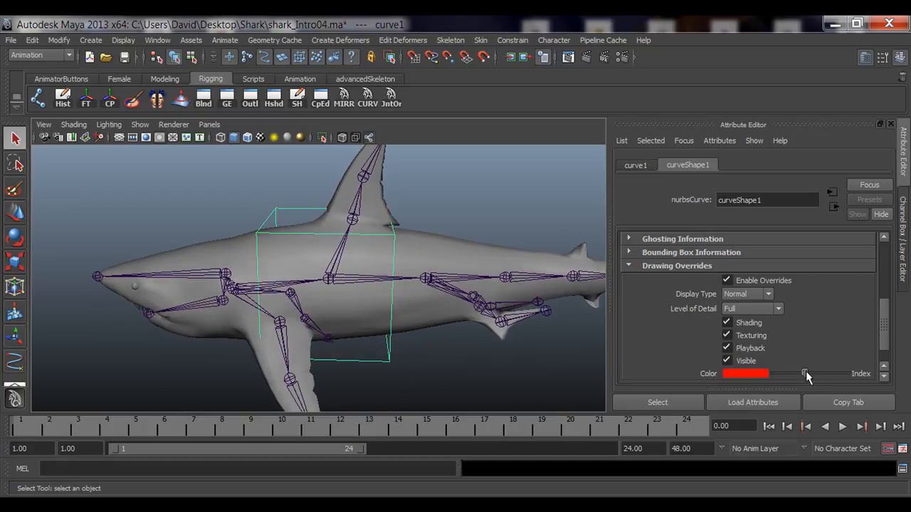
Set the cube curve's override colour to white and reselect the curve.
{"action": "left_click_drag", "start_coordinate": [805, 373], "coordinate": [812, 372]}
{"action": "left_click", "coordinate": [441, 377]}
{"action": "left_click_drag", "start_coordinate": [442, 377], "coordinate": [459, 372], "text": "alt"}
{"action": "left_click", "coordinate": [262, 239]}
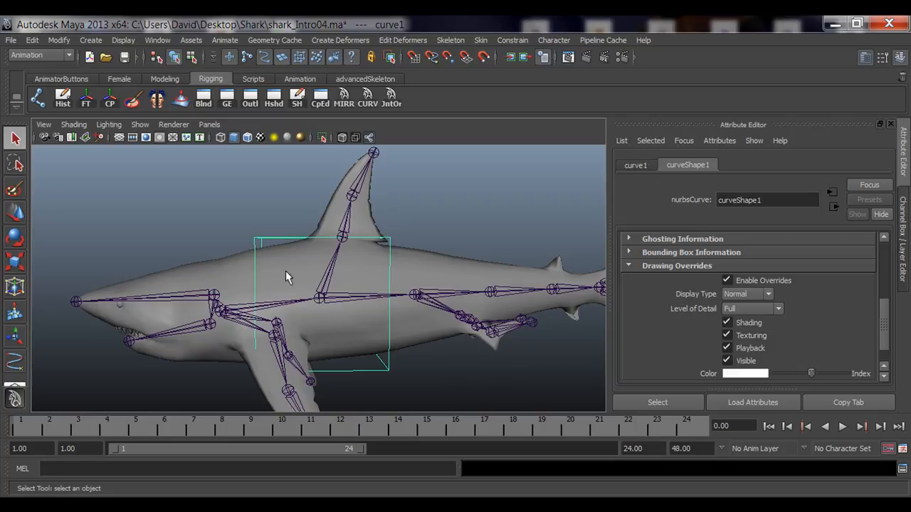
Switch the cube curve to component editing and move its front control vertices back toward the mid-spine joint.
{"action": "key", "text": "F8"}
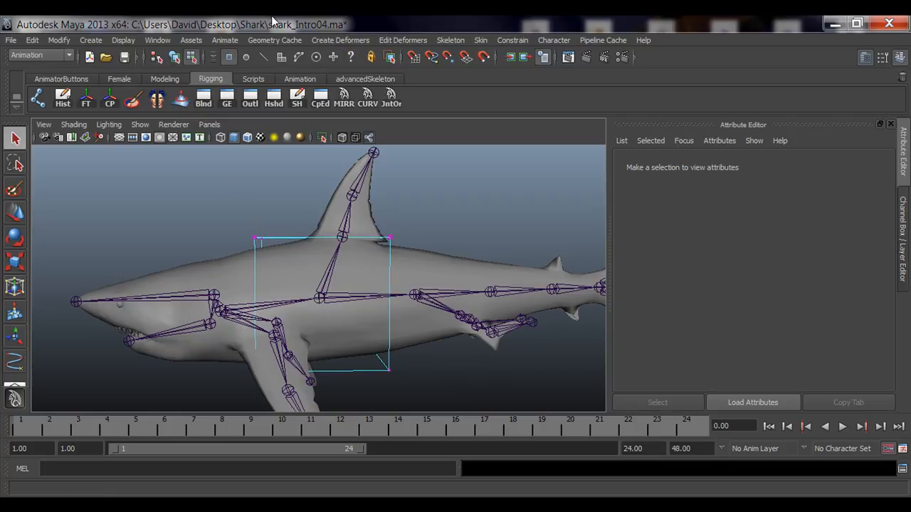
{"action": "key", "text": "w"}
{"action": "left_click_drag", "start_coordinate": [276, 249], "coordinate": [348, 325]}
{"action": "left_click_drag", "start_coordinate": [203, 321], "coordinate": [314, 346], "text": "alt"}
{"action": "left_click_drag", "start_coordinate": [364, 327], "coordinate": [303, 321]}
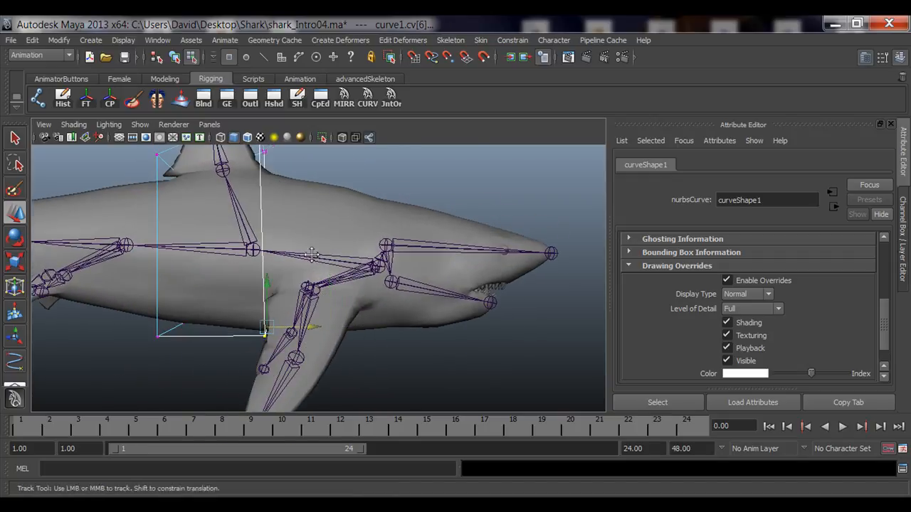
{"action": "middle_click_drag", "start_coordinate": [316, 255], "coordinate": [360, 329], "text": "alt"}
{"action": "right_click_drag", "start_coordinate": [359, 329], "coordinate": [314, 319], "text": "alt"}
{"action": "middle_click_drag", "start_coordinate": [347, 342], "coordinate": [361, 301], "text": "alt"}
{"action": "left_click_drag", "start_coordinate": [362, 302], "coordinate": [311, 295], "text": "alt"}
Select the control vertices on both sides of the curve's top face and scale them closer together across the body.
{"action": "left_click_drag", "start_coordinate": [195, 218], "coordinate": [306, 248]}
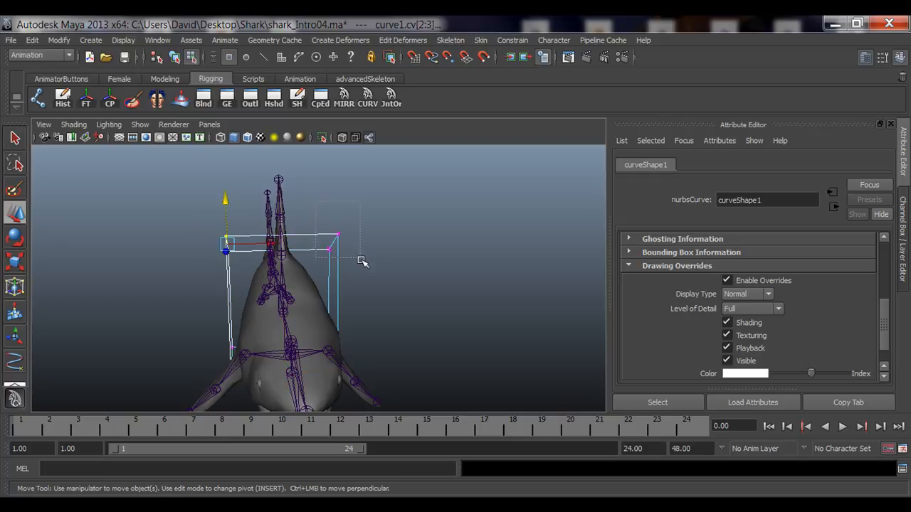
{"action": "left_click_drag", "start_coordinate": [360, 258], "coordinate": [338, 242], "text": "shift"}
{"action": "key", "text": "r"}
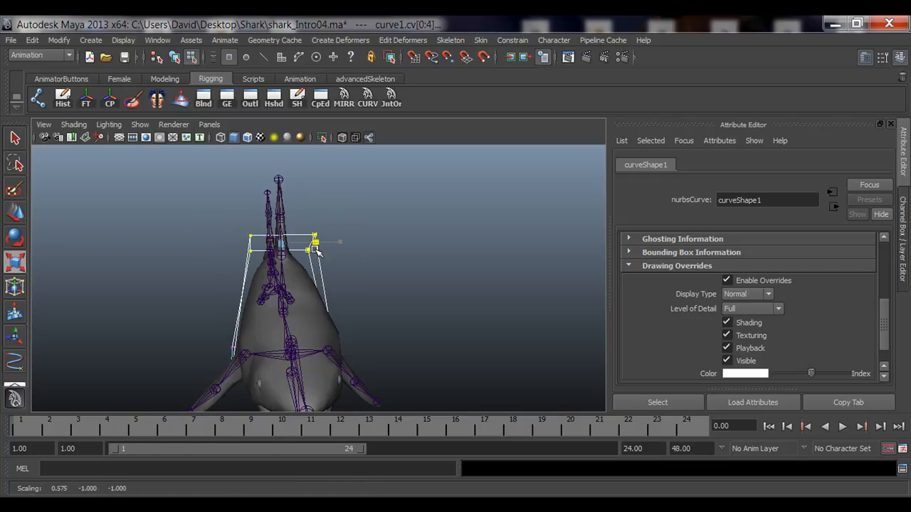
{"action": "left_click_drag", "start_coordinate": [225, 301], "coordinate": [377, 303], "text": "alt"}
{"action": "left_click_drag", "start_coordinate": [370, 224], "coordinate": [322, 194], "text": "alt"}
{"action": "left_click_drag", "start_coordinate": [351, 228], "coordinate": [351, 228]}
Adjust the height of the top face's front control vertices to slope it along the shark's back.
{"action": "key", "text": "w"}
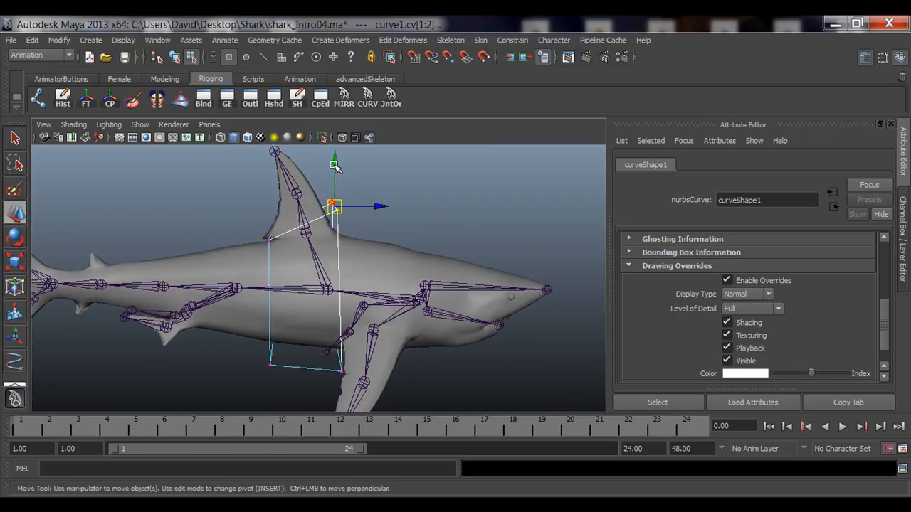
{"action": "left_click_drag", "start_coordinate": [337, 174], "coordinate": [337, 185]}
{"action": "left_click", "coordinate": [269, 239]}
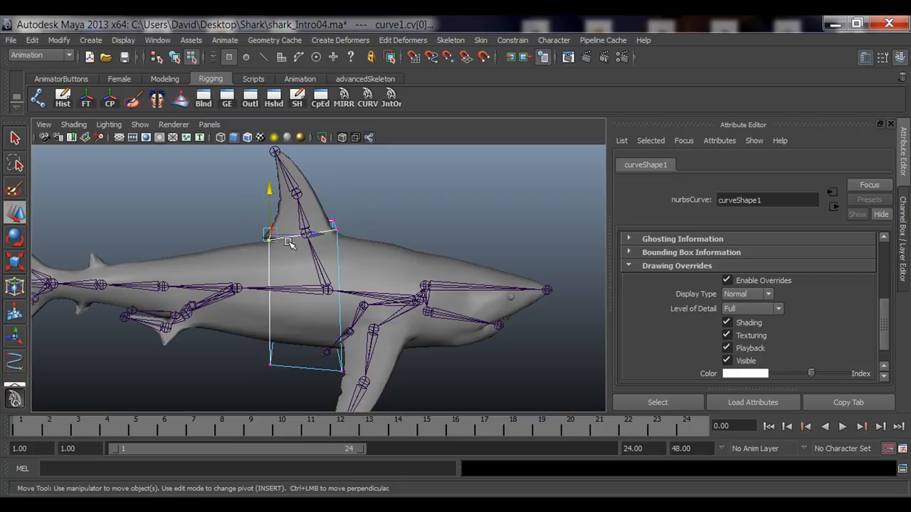
{"action": "left_click_drag", "start_coordinate": [304, 232], "coordinate": [313, 326], "text": "alt"}
{"action": "left_click", "coordinate": [272, 318]}
{"action": "left_click_drag", "start_coordinate": [322, 288], "coordinate": [384, 314]}
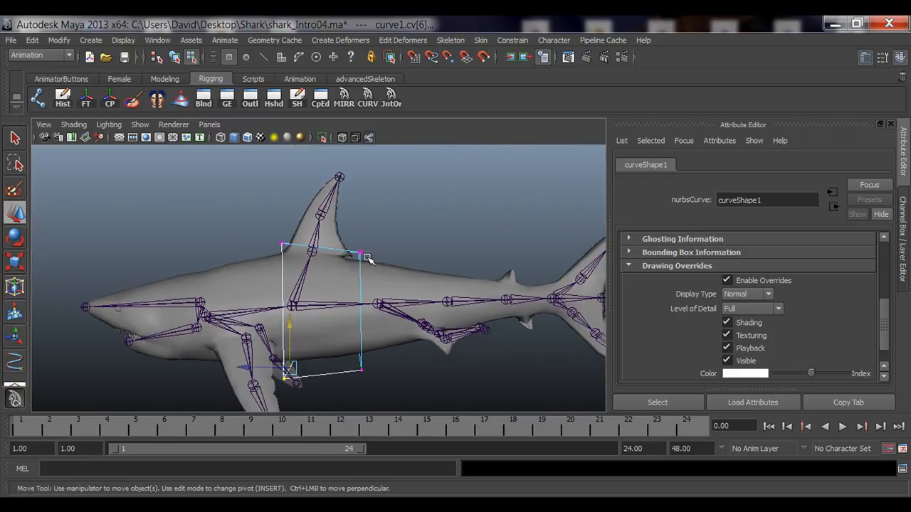
Return to object mode and delete the reshaped cube curve.
{"action": "right_click", "coordinate": [359, 253]}
{"action": "left_click", "coordinate": [403, 236]}
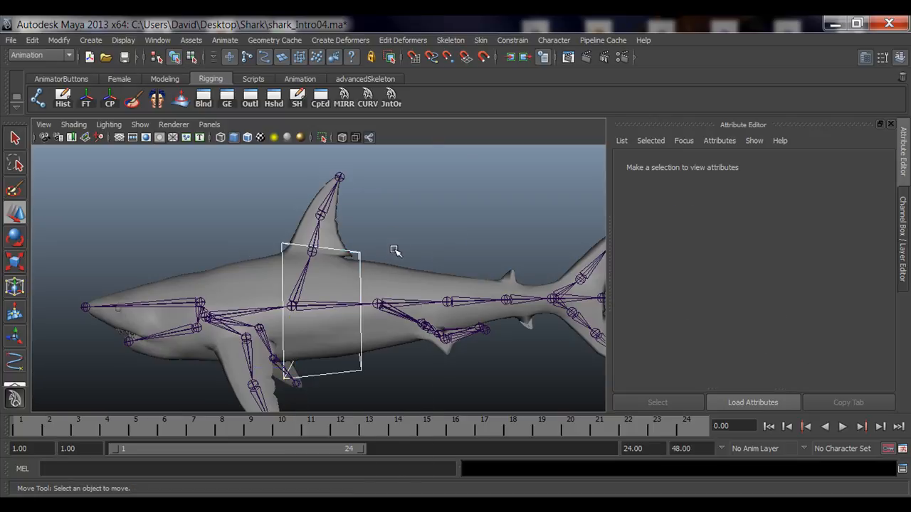
{"action": "left_click_drag", "start_coordinate": [394, 252], "coordinate": [318, 281], "text": "alt"}
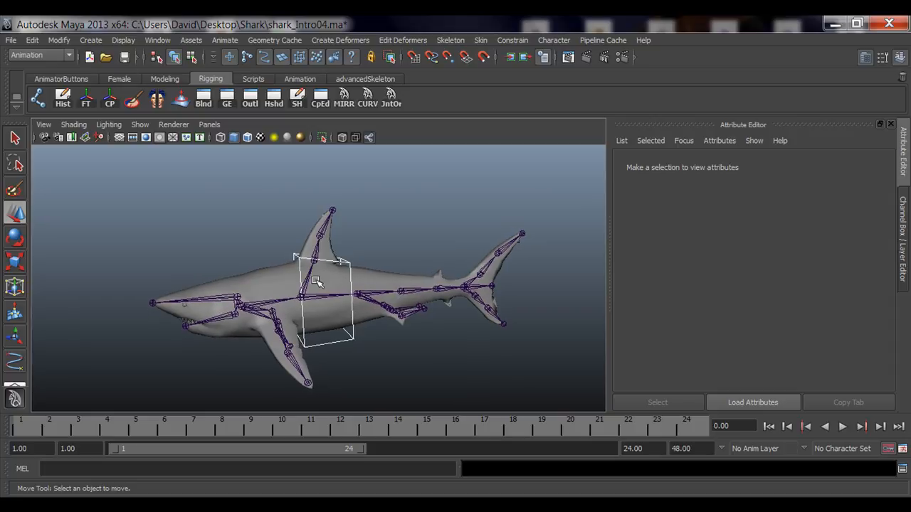
{"action": "left_click", "coordinate": [346, 263]}
{"action": "left_click", "coordinate": [417, 239]}
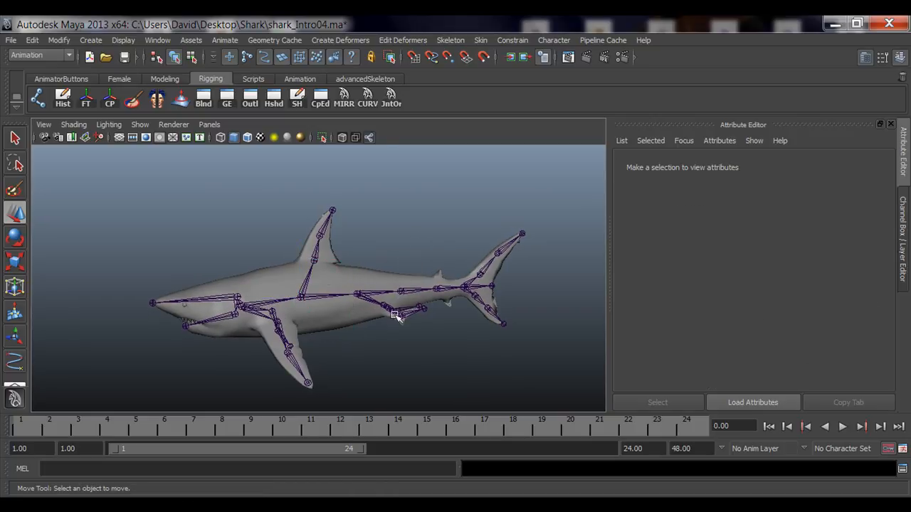
Show the Channel Box / Layer Editor in place of the Attribute Editor, with the whole shark in view.
{"action": "middle_click_drag", "start_coordinate": [387, 341], "coordinate": [395, 314], "text": "alt"}
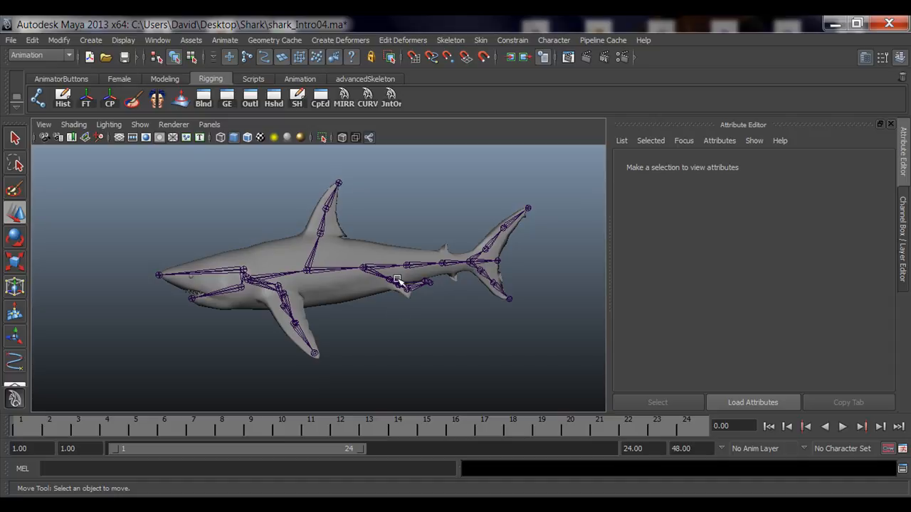
{"action": "key", "text": "q"}
{"action": "scroll", "coordinate": [392, 338], "scroll_direction": "up", "scroll_amount": 5}
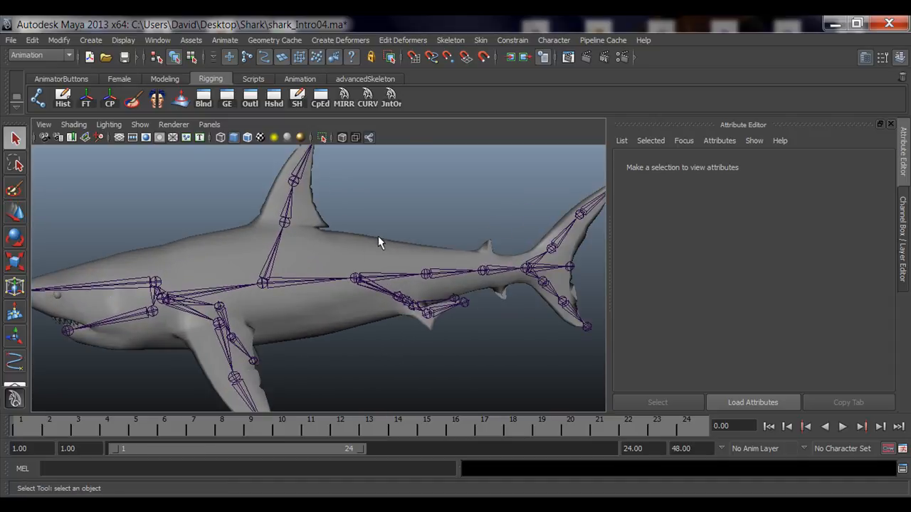
{"action": "left_click_drag", "start_coordinate": [378, 238], "coordinate": [395, 276], "text": "alt"}
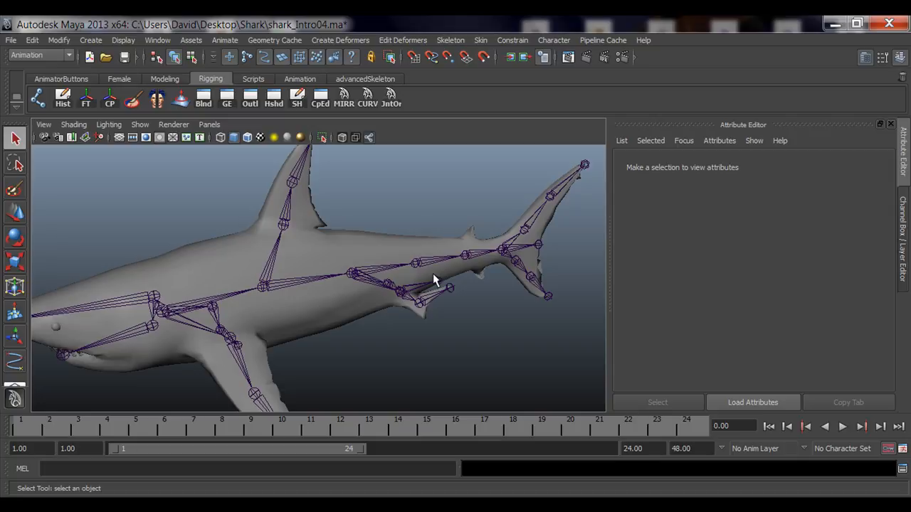
{"action": "left_click", "coordinate": [898, 259]}
{"action": "left_click_drag", "start_coordinate": [498, 278], "coordinate": [405, 329], "text": "alt"}
{"action": "middle_click_drag", "start_coordinate": [405, 329], "coordinate": [419, 333], "text": "alt"}
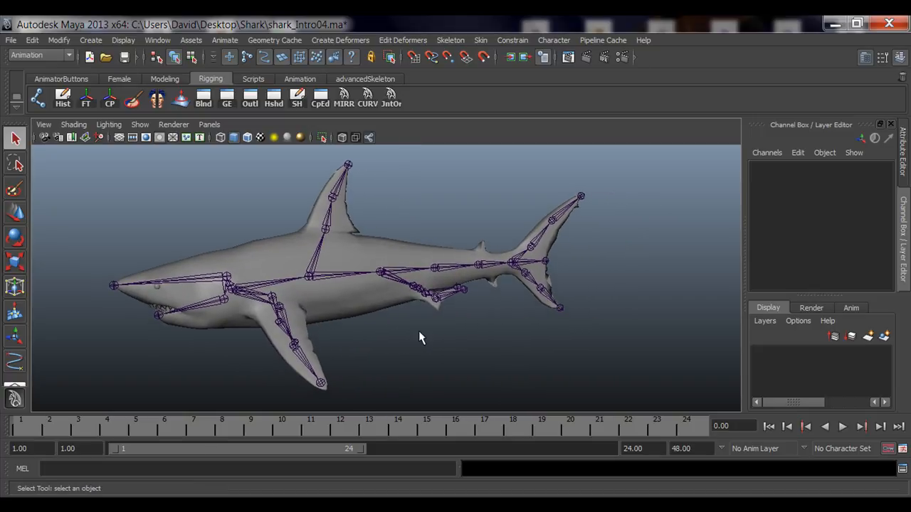
Open the RigBox Reborn curve tool beside the shark and expand its Creation section.
{"action": "left_click_drag", "start_coordinate": [419, 332], "coordinate": [437, 346], "text": "alt"}
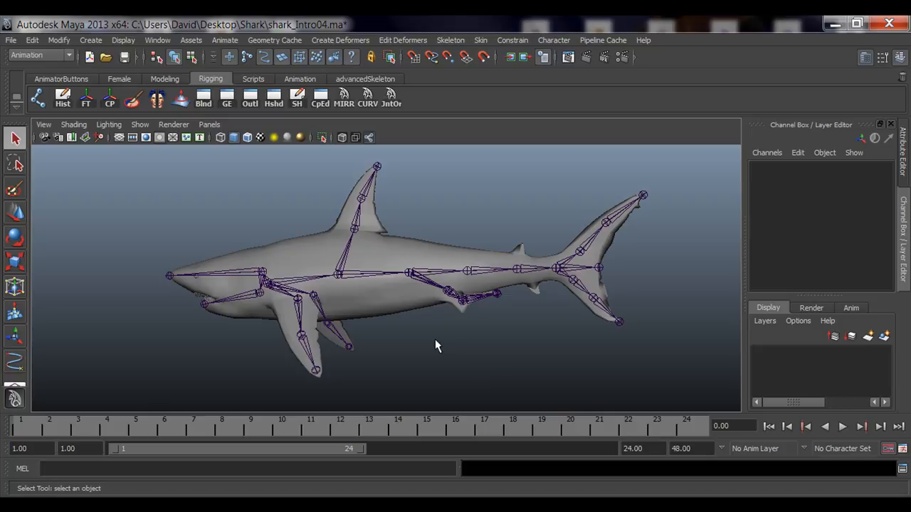
{"action": "left_click_drag", "start_coordinate": [435, 346], "coordinate": [477, 363], "text": "alt"}
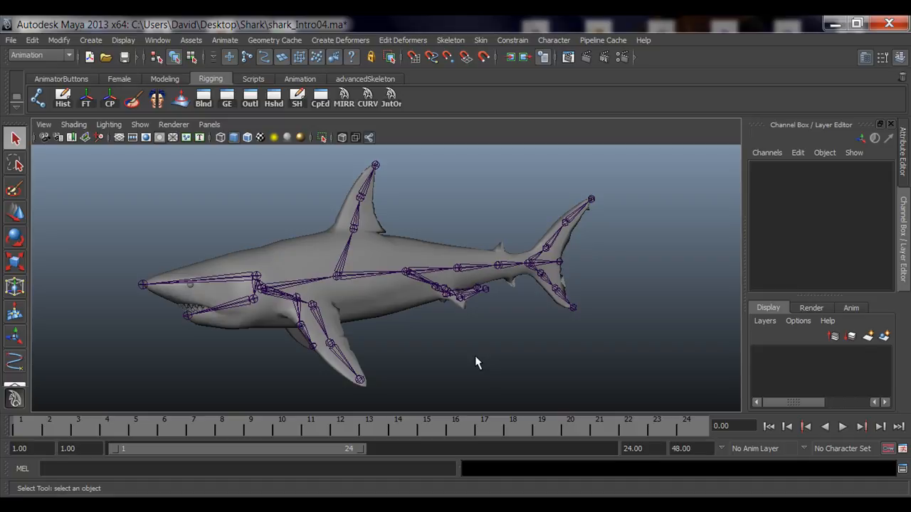
{"action": "left_click_drag", "start_coordinate": [553, 244], "coordinate": [494, 302], "text": "alt"}
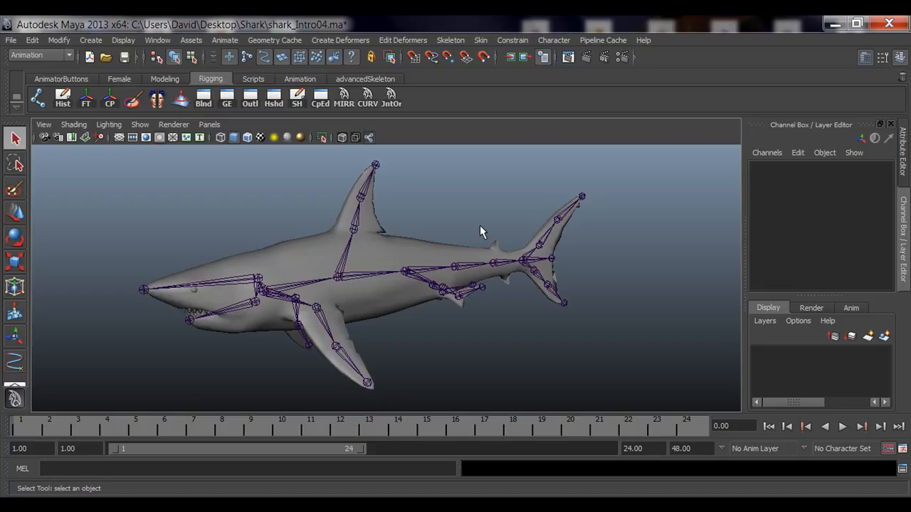
{"action": "left_click", "coordinate": [368, 105]}
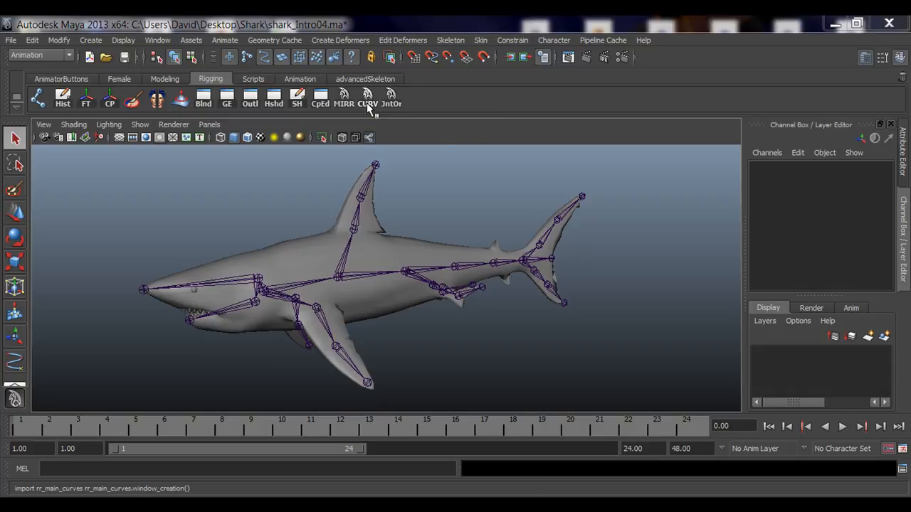
{"action": "left_click_drag", "start_coordinate": [391, 189], "coordinate": [664, 93]}
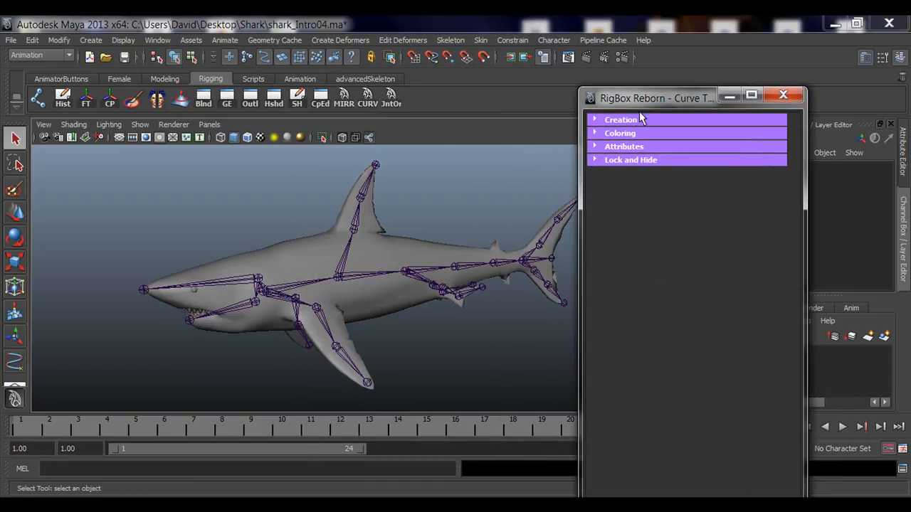
{"action": "left_click", "coordinate": [631, 117]}
{"action": "left_click_drag", "start_coordinate": [377, 274], "coordinate": [347, 313], "text": "alt"}
{"action": "scroll", "coordinate": [329, 305], "scroll_direction": "down", "scroll_amount": 3}
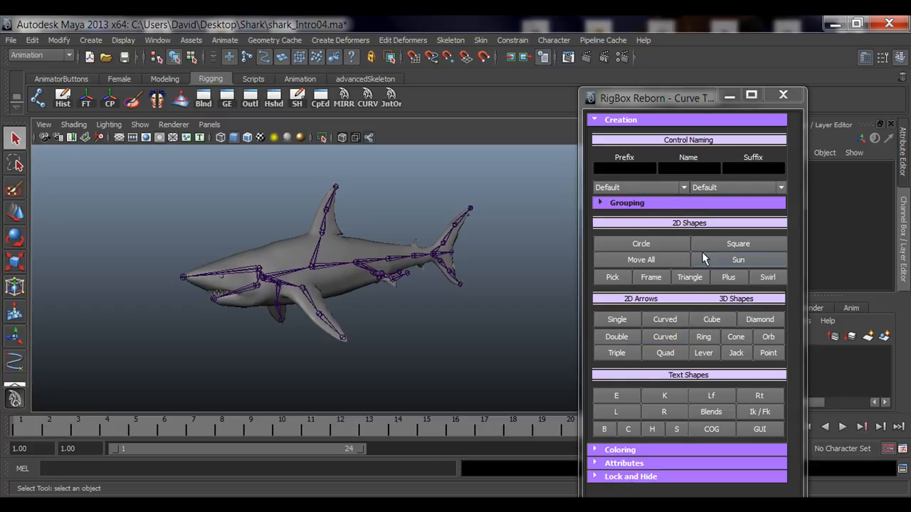
Create cube and circle control curves and move each one along X, away from the shark.
{"action": "left_click", "coordinate": [711, 319]}
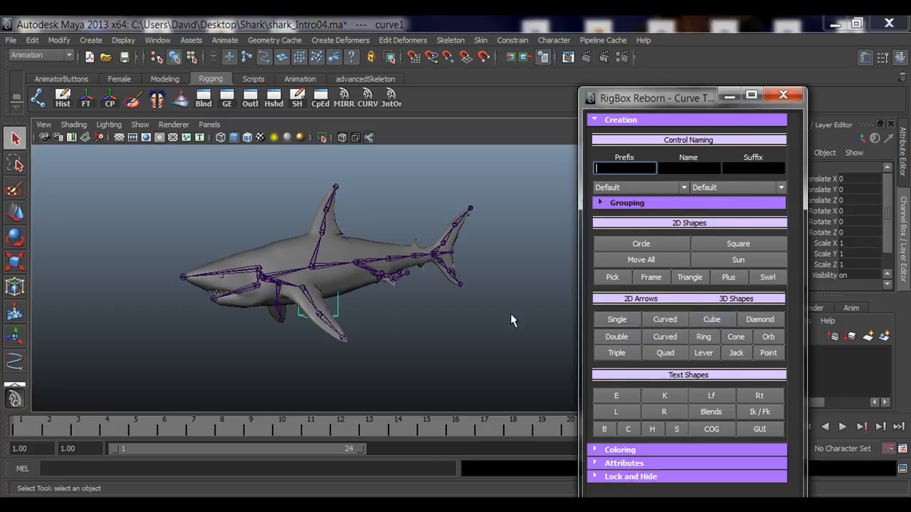
{"action": "left_click_drag", "start_coordinate": [511, 313], "coordinate": [421, 250], "text": "alt"}
{"action": "key", "text": "w"}
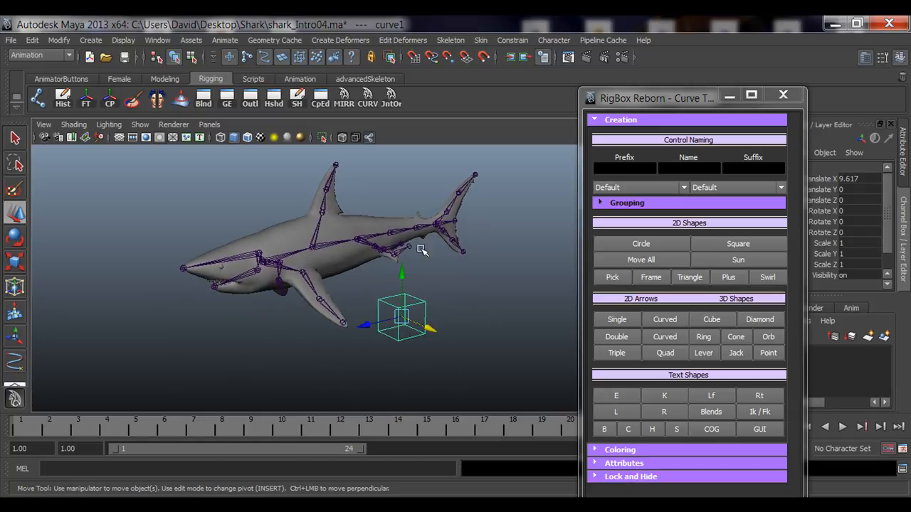
{"action": "left_click", "coordinate": [667, 244]}
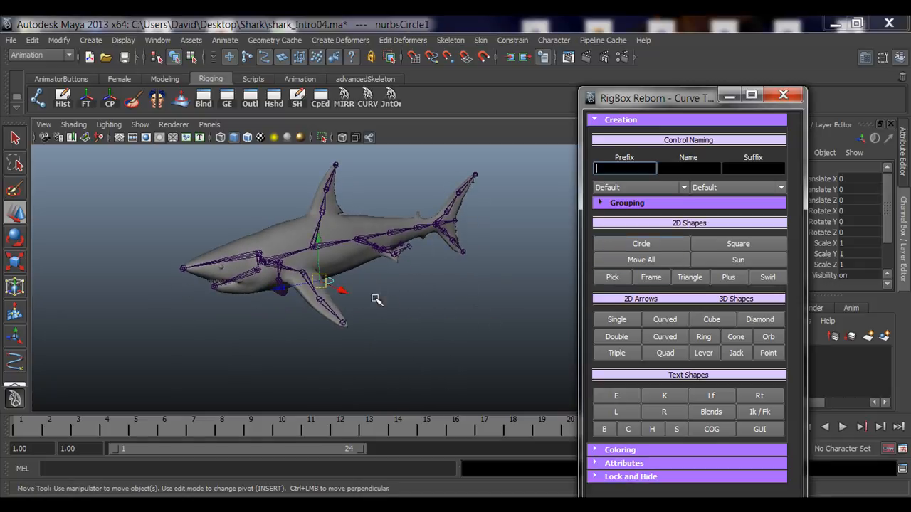
{"action": "left_click_drag", "start_coordinate": [385, 303], "coordinate": [466, 321]}
{"action": "left_click", "coordinate": [500, 290]}
Delete the trial circle and cube control curves beside the shark.
{"action": "left_click_drag", "start_coordinate": [411, 330], "coordinate": [457, 357]}
{"action": "key", "text": "Delete"}
{"action": "left_click_drag", "start_coordinate": [367, 303], "coordinate": [473, 337]}
{"action": "key", "text": "Delete"}
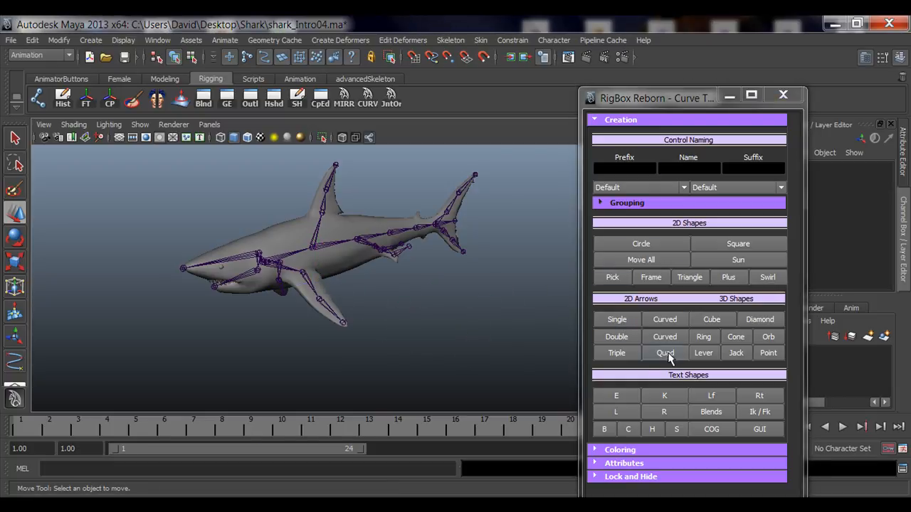
Try a Point and a Ring control curve, each moved about 12 to 13 units along X, and delete both.
{"action": "left_click", "coordinate": [773, 354]}
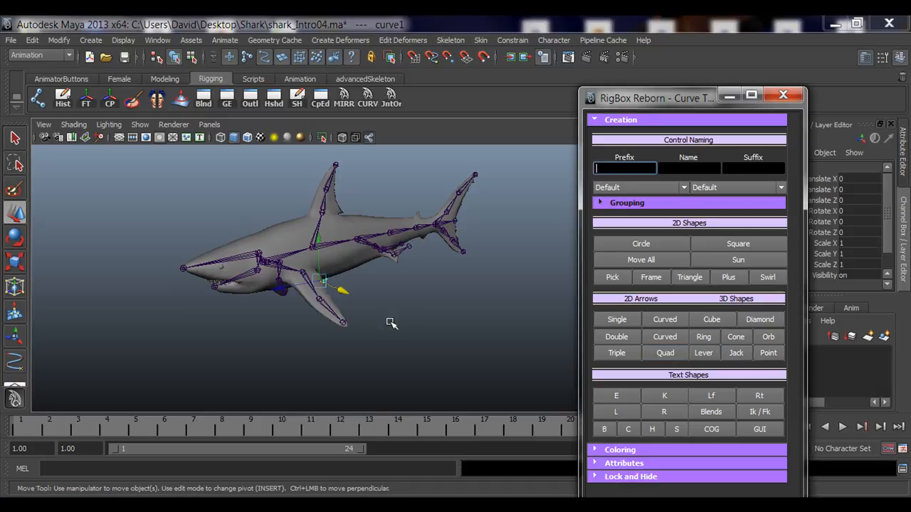
{"action": "left_click_drag", "start_coordinate": [340, 292], "coordinate": [463, 346]}
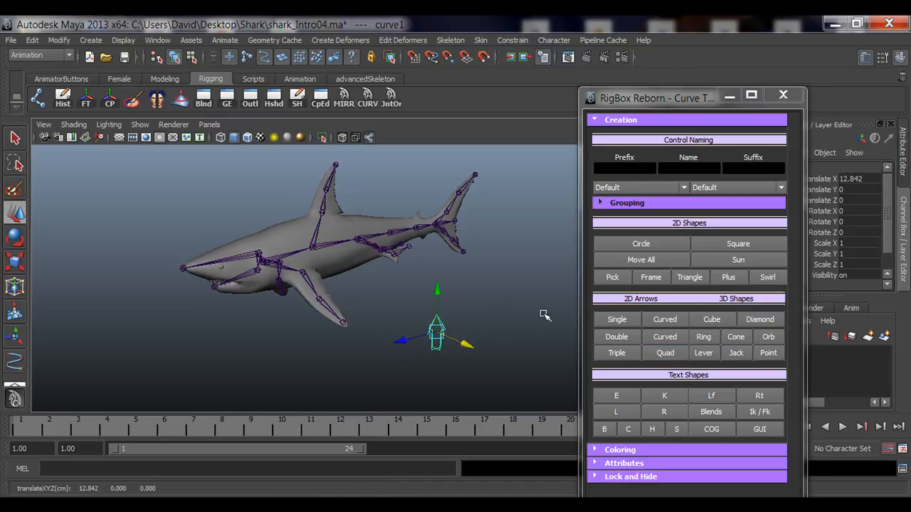
{"action": "key", "text": "Delete"}
{"action": "left_click", "coordinate": [702, 340]}
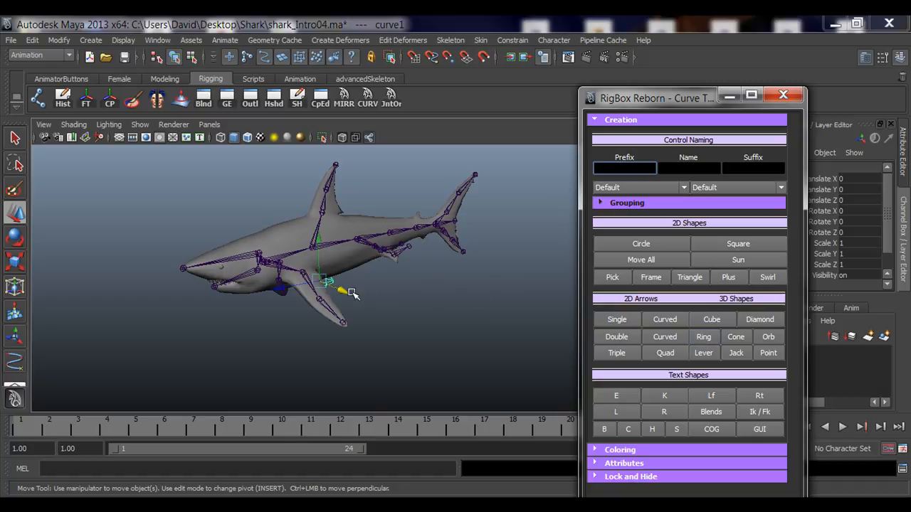
{"action": "left_click_drag", "start_coordinate": [352, 294], "coordinate": [463, 346]}
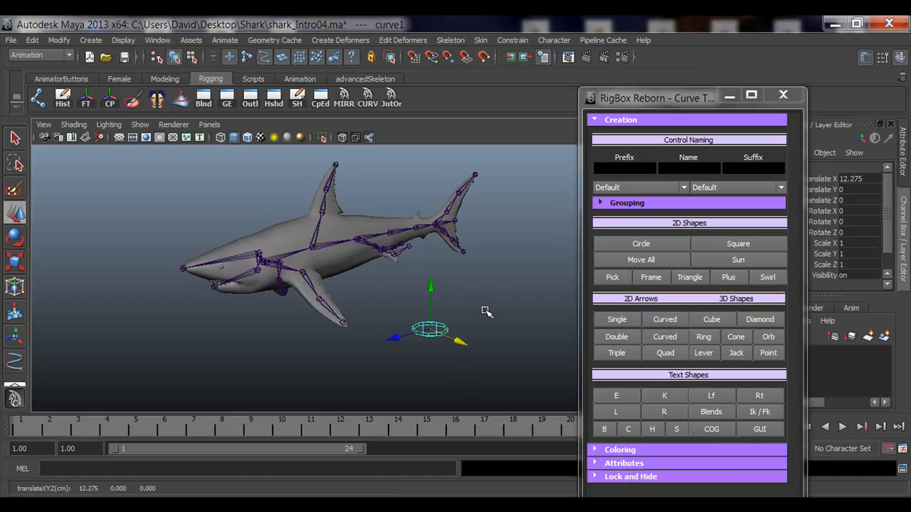
{"action": "key", "text": "Delete"}
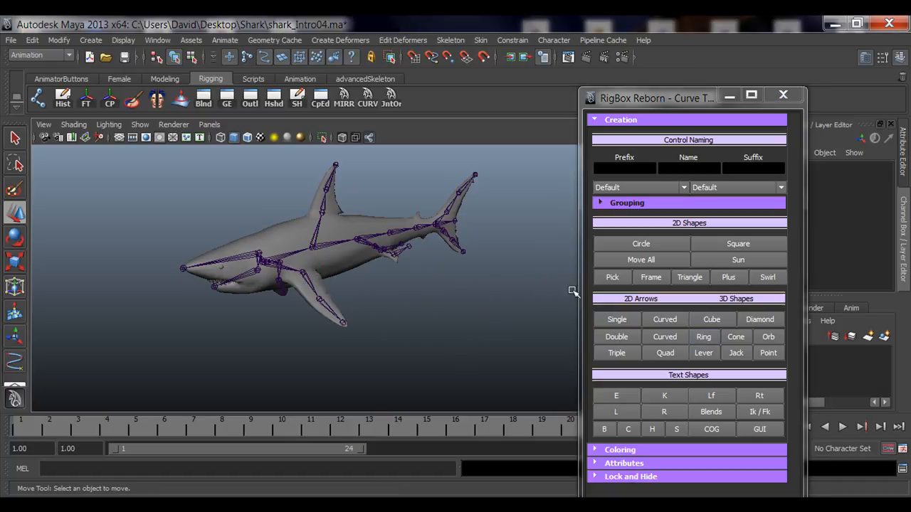
Try a Square control curve about 13.4 units along X from the origin and delete it.
{"action": "left_click", "coordinate": [738, 243]}
{"action": "left_click_drag", "start_coordinate": [343, 291], "coordinate": [468, 341]}
{"action": "left_click", "coordinate": [473, 324]}
{"action": "left_click", "coordinate": [436, 330]}
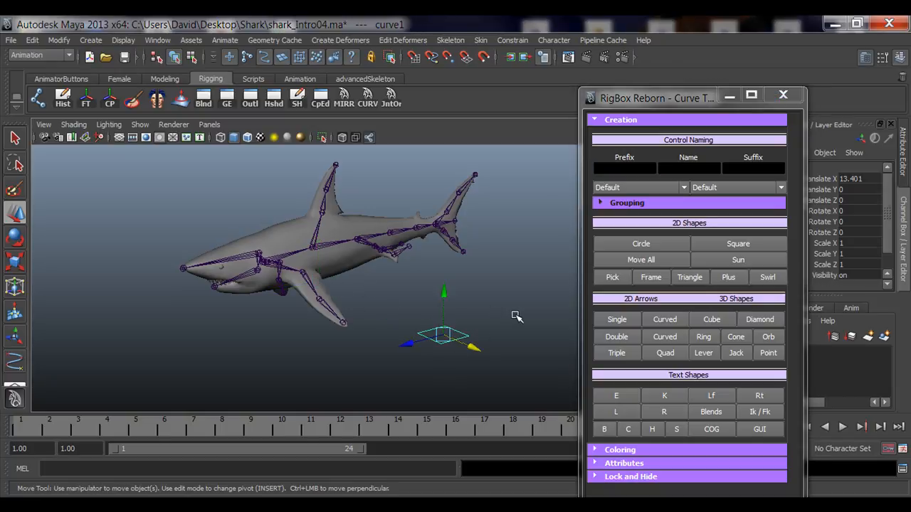
{"action": "key", "text": "Delete"}
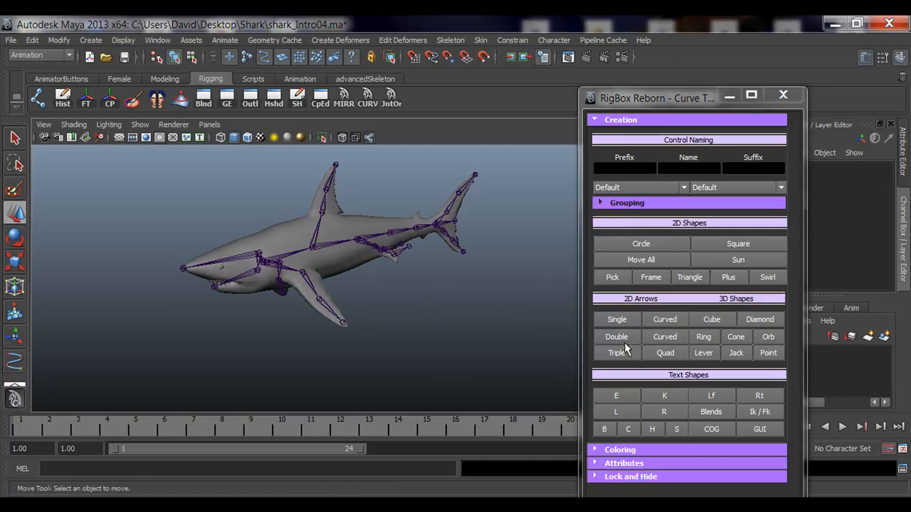
Create a cube control curve and move it about 9.7 units along X, clear of the shark.
{"action": "left_click", "coordinate": [718, 322]}
{"action": "left_click_drag", "start_coordinate": [343, 292], "coordinate": [424, 326]}
{"action": "left_click", "coordinate": [499, 296]}
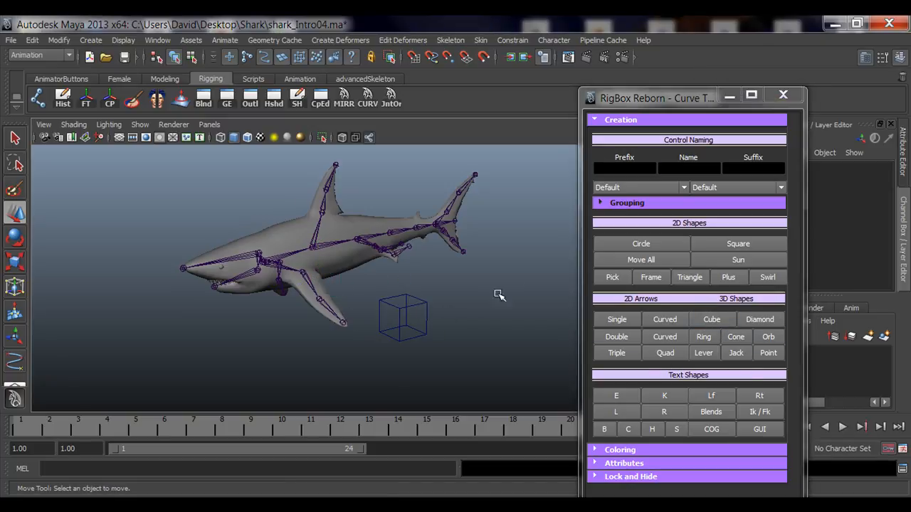
Expand the curve tool's Coloring section and colour the cube control curve light blue.
{"action": "left_click", "coordinate": [605, 121]}
{"action": "left_click", "coordinate": [602, 133]}
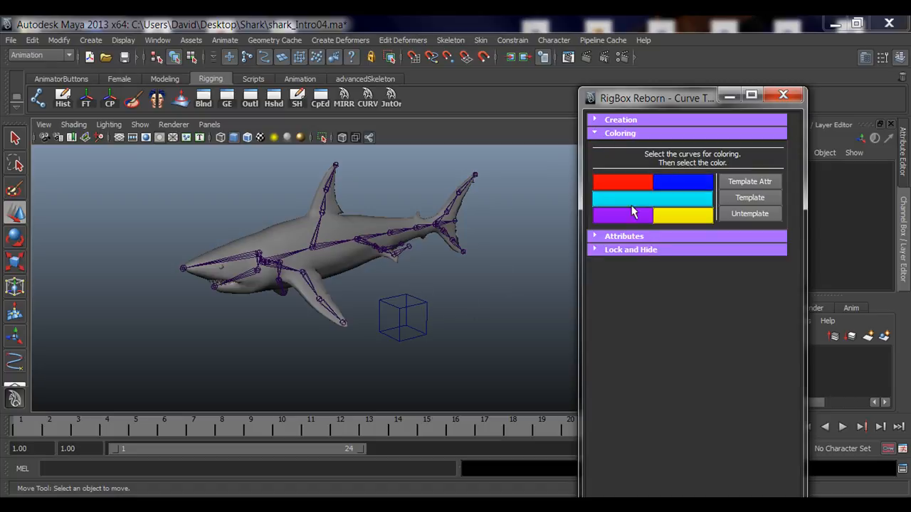
{"action": "left_click", "coordinate": [425, 315]}
{"action": "left_click", "coordinate": [684, 205]}
{"action": "left_click", "coordinate": [497, 334]}
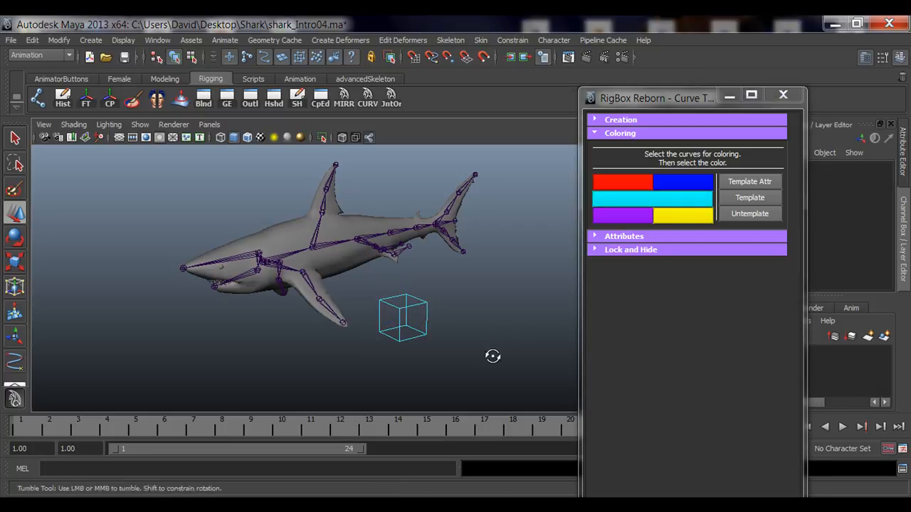
Frame the cube control curve and try yellow, purple and dark blue on it in turn.
{"action": "left_click_drag", "start_coordinate": [492, 356], "coordinate": [503, 355], "text": "alt"}
{"action": "left_click", "coordinate": [430, 332]}
{"action": "scroll", "coordinate": [417, 320], "scroll_direction": "up", "scroll_amount": 5}
{"action": "key", "text": "f"}
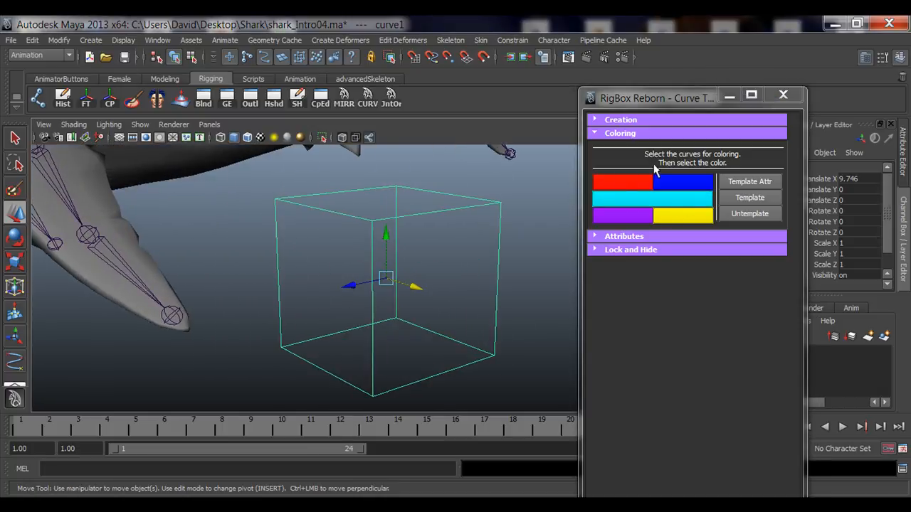
{"action": "left_click", "coordinate": [682, 218]}
{"action": "left_click", "coordinate": [519, 302]}
{"action": "left_click", "coordinate": [510, 269]}
{"action": "left_click", "coordinate": [616, 215]}
{"action": "left_click", "coordinate": [531, 281]}
{"action": "left_click", "coordinate": [409, 230]}
{"action": "left_click", "coordinate": [669, 182]}
{"action": "left_click", "coordinate": [532, 322]}
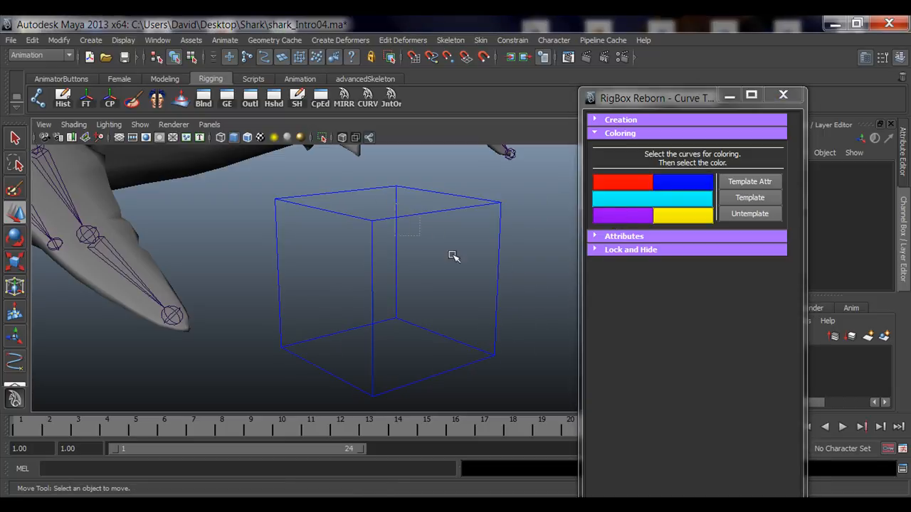
Recolour the cube control curve light blue.
{"action": "left_click", "coordinate": [453, 255]}
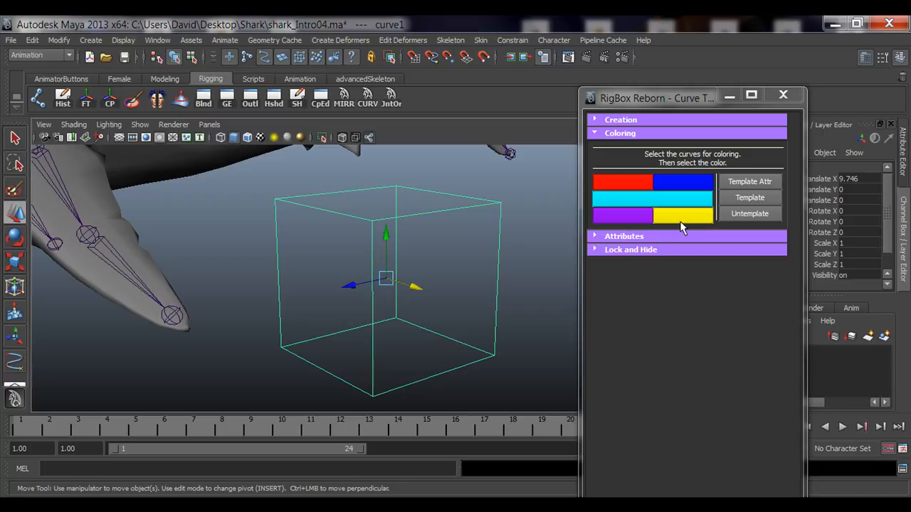
{"action": "left_click", "coordinate": [640, 199]}
{"action": "left_click", "coordinate": [533, 280]}
Move the cube control curve forward along Z to about 13.1, in front of the shark's head.
{"action": "right_click_drag", "start_coordinate": [412, 313], "coordinate": [327, 320], "text": "alt"}
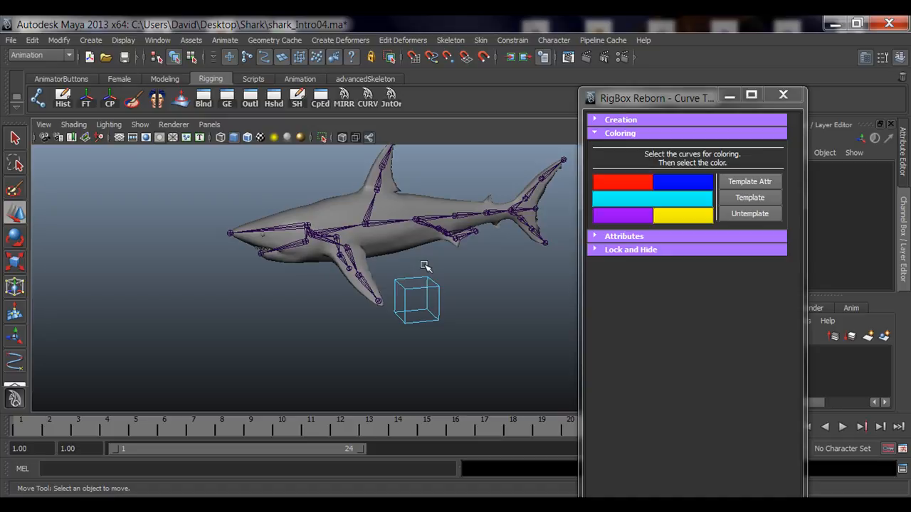
{"action": "left_click", "coordinate": [435, 303]}
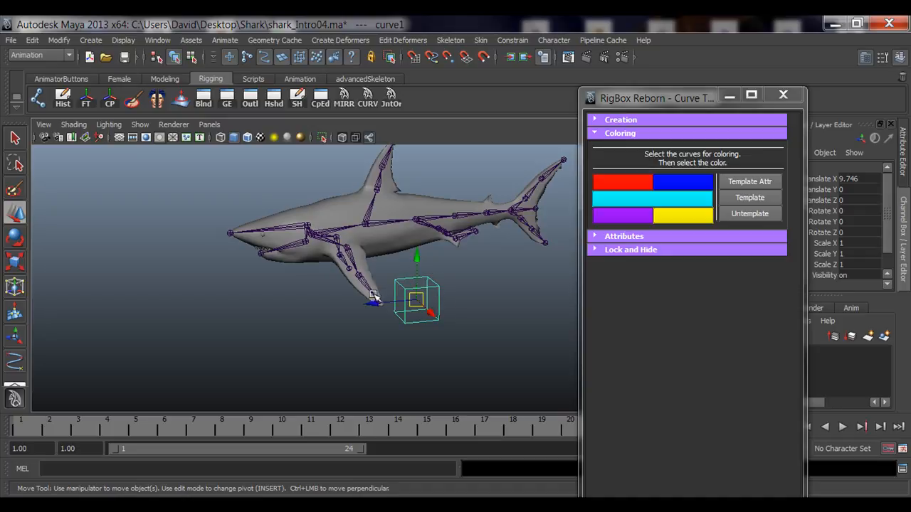
{"action": "left_click_drag", "start_coordinate": [383, 304], "coordinate": [120, 305]}
{"action": "middle_click_drag", "start_coordinate": [238, 317], "coordinate": [242, 309], "text": "alt"}
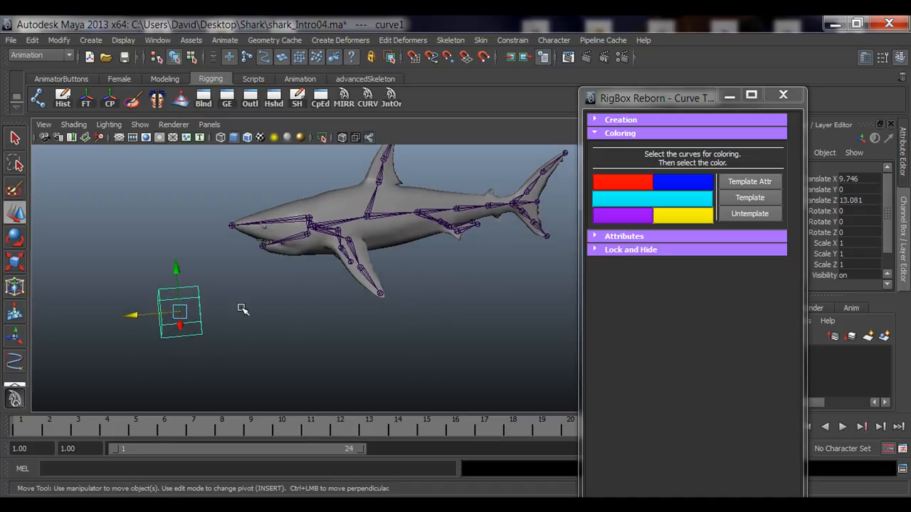
Duplicate the cube control curve and move the copy back along Z to beside the pectoral fin.
{"action": "key", "text": "ctrl+d"}
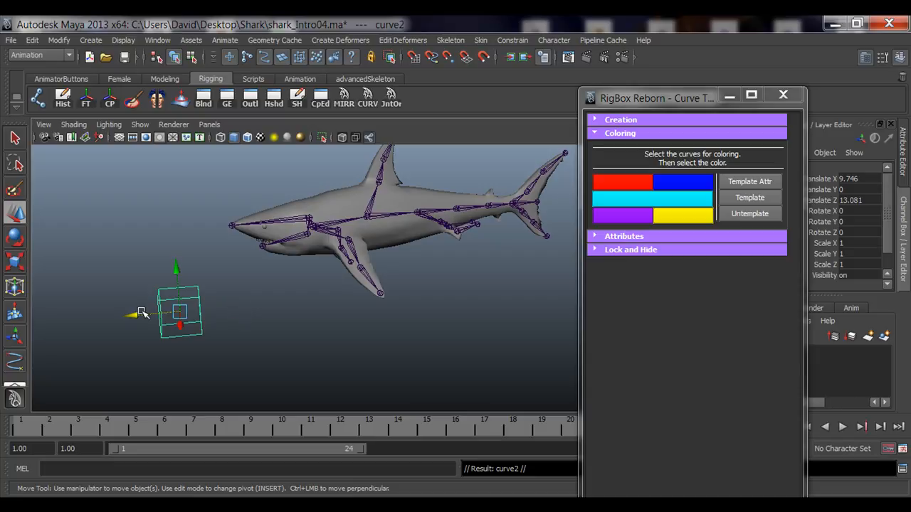
{"action": "left_click_drag", "start_coordinate": [142, 317], "coordinate": [430, 335]}
{"action": "left_click", "coordinate": [429, 335]}
{"action": "left_click_drag", "start_coordinate": [159, 318], "coordinate": [315, 339], "text": "alt"}
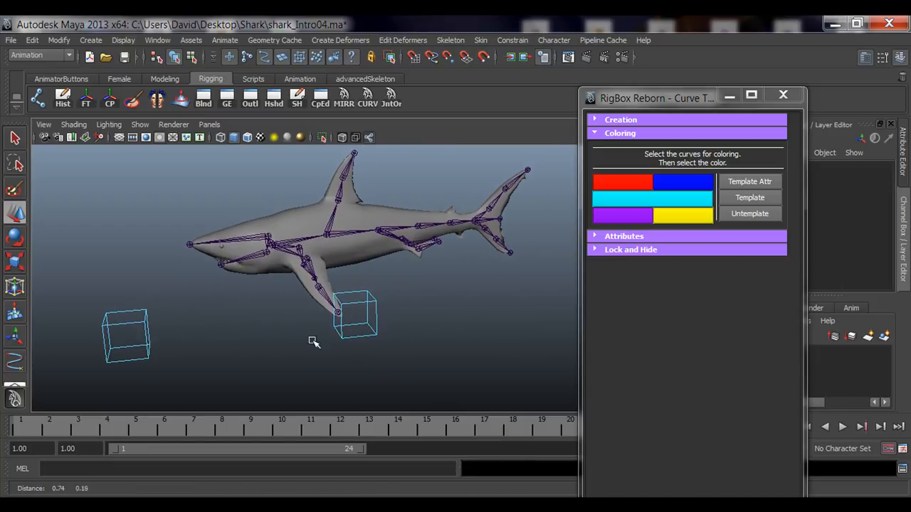
Place the copied cube on the spine joint where the pelvic fins branch, scale it uniformly to about 3 and narrow it along Z.
{"action": "left_click", "coordinate": [362, 313]}
{"action": "left_click_drag", "start_coordinate": [355, 313], "coordinate": [425, 228]}
{"action": "key", "text": "r"}
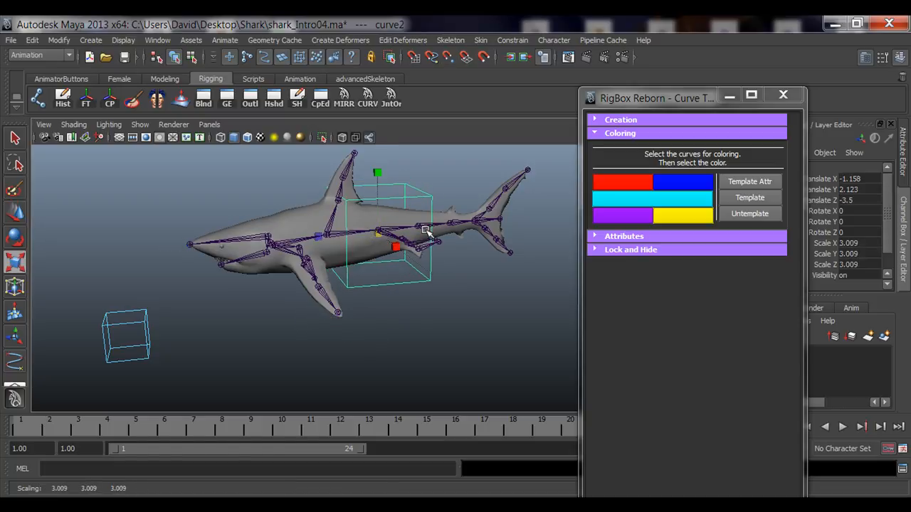
{"action": "left_click_drag", "start_coordinate": [318, 237], "coordinate": [363, 236]}
{"action": "left_click", "coordinate": [320, 332]}
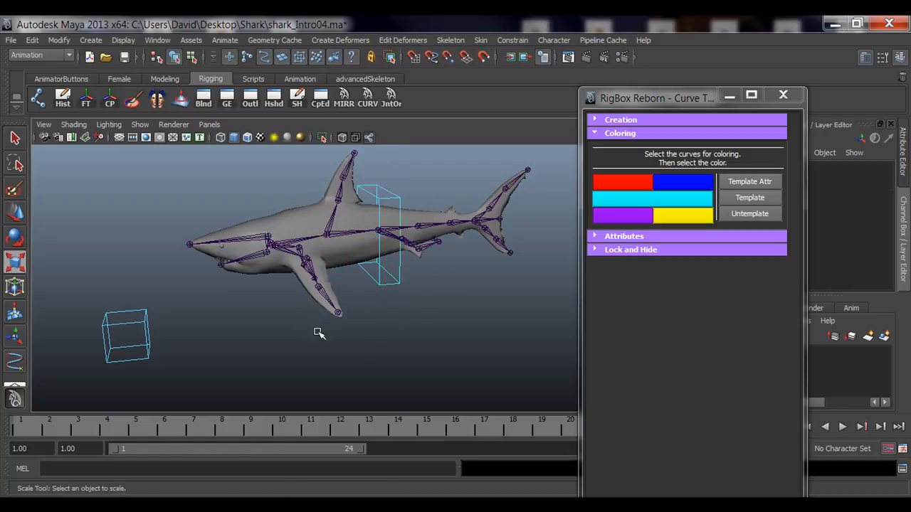
Duplicate the cube control in front of the shark, snap the copy to the spine joint behind the pelvic fin branch and stretch it vertically.
{"action": "left_click", "coordinate": [148, 340]}
{"action": "key", "text": "ctrl+d"}
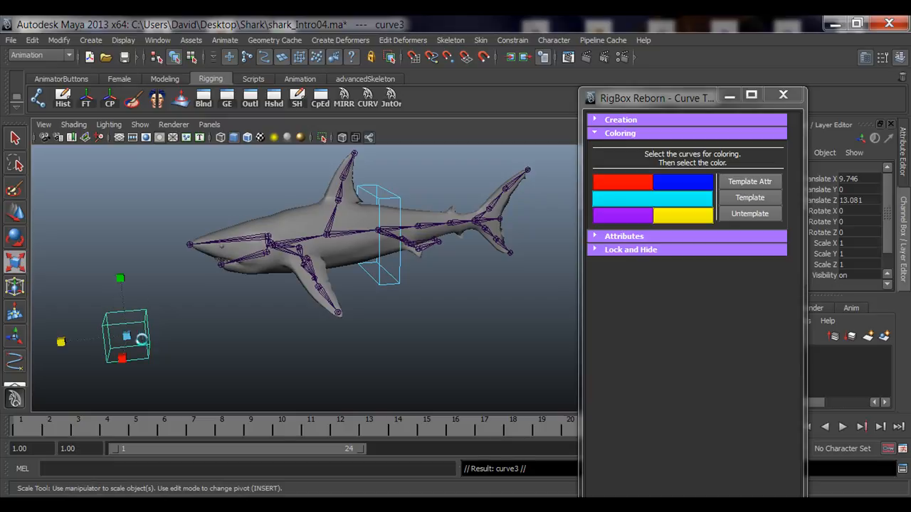
{"action": "key", "text": "w"}
{"action": "key", "text": "v"}
{"action": "middle_click_drag", "start_coordinate": [422, 228], "coordinate": [421, 225]}
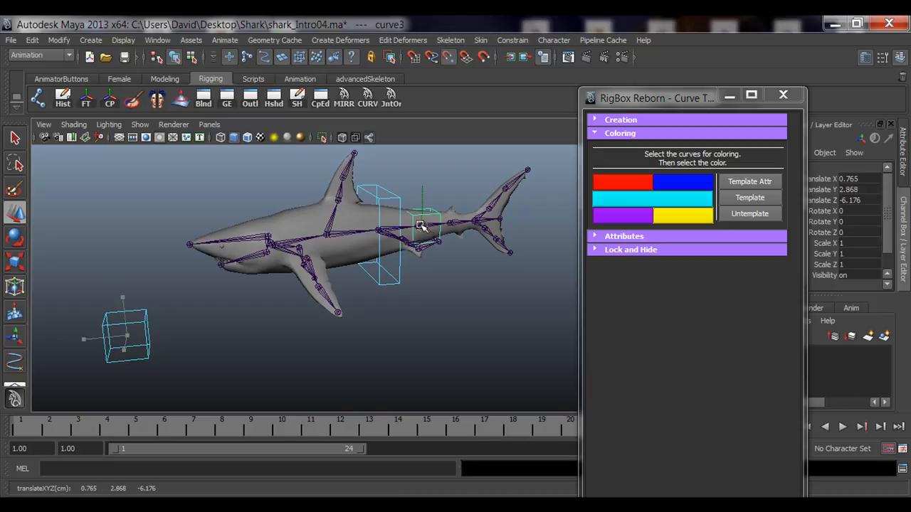
{"action": "key", "text": "r"}
{"action": "left_click_drag", "start_coordinate": [423, 169], "coordinate": [425, 141]}
{"action": "left_click", "coordinate": [459, 352]}
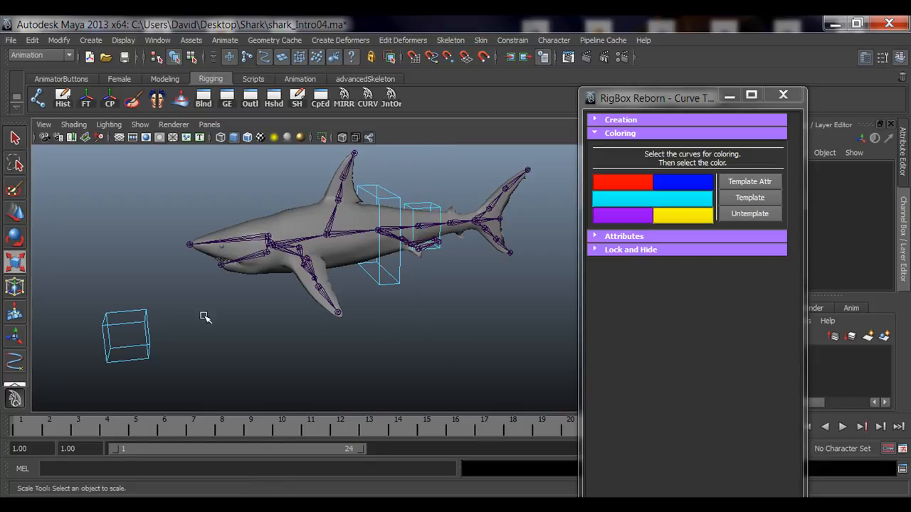
Duplicate the front cube control again, snap the copy to the last spine joint before the tail fin branch and narrow it along Z.
{"action": "left_click", "coordinate": [151, 328]}
{"action": "key", "text": "ctrl+d"}
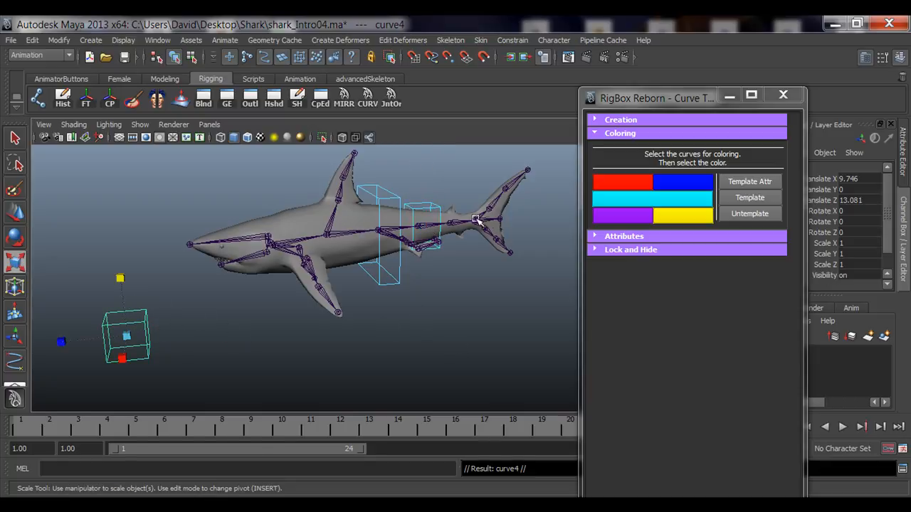
{"action": "middle_click_drag", "start_coordinate": [475, 220], "coordinate": [451, 223]}
{"action": "key", "text": "w"}
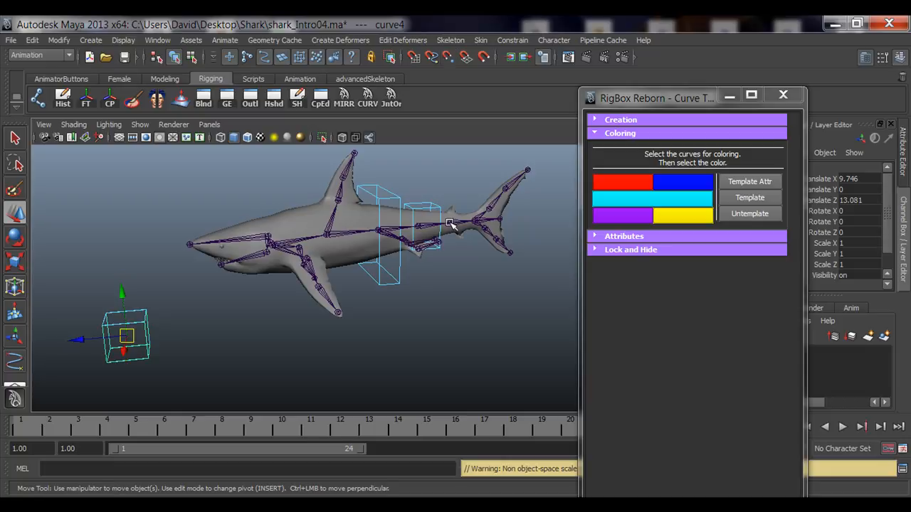
{"action": "middle_click", "coordinate": [451, 222]}
{"action": "middle_click_drag", "start_coordinate": [450, 222], "coordinate": [450, 222]}
{"action": "key", "text": "r"}
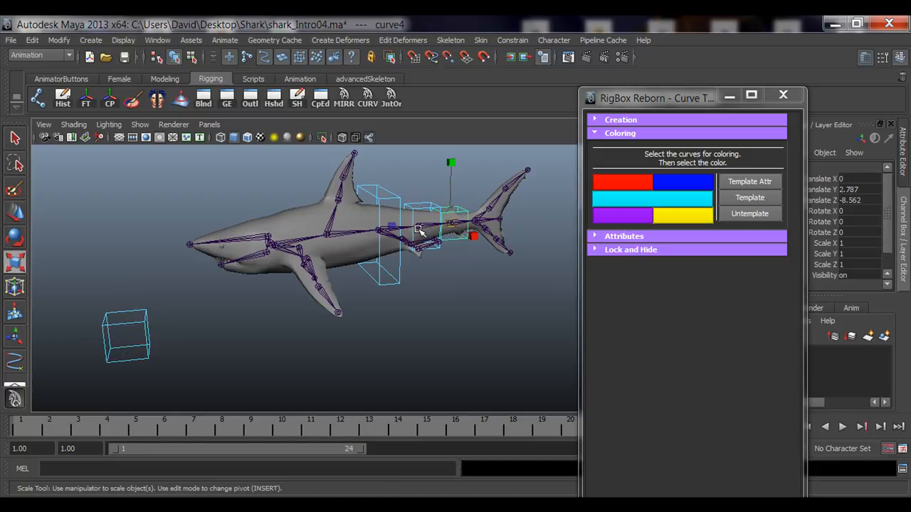
{"action": "left_click_drag", "start_coordinate": [391, 227], "coordinate": [407, 228]}
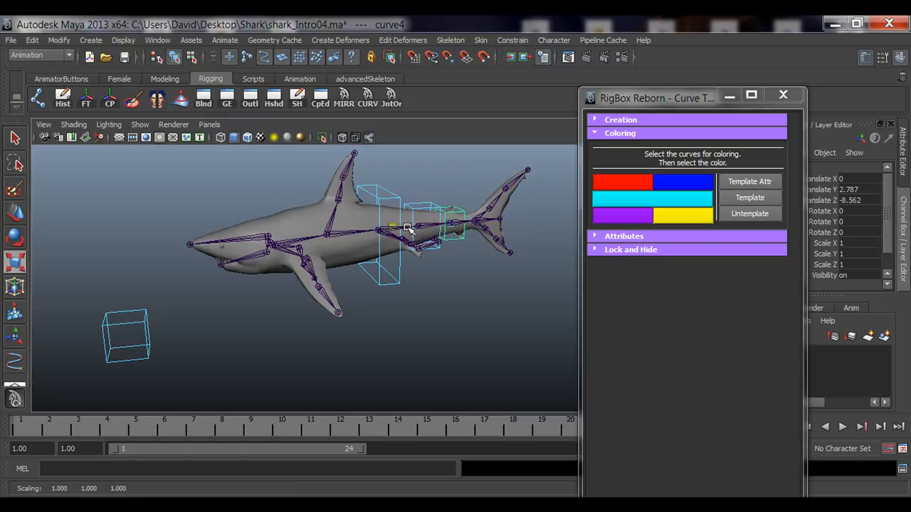
{"action": "left_click", "coordinate": [468, 301]}
Duplicate the front cube control, snap the copy to the joint where the tail fin branches and scale it down uniformly.
{"action": "mouse_move", "coordinate": [466, 306]}
{"action": "left_mouse_down", "text": "alt"}
{"action": "mouse_move", "coordinate": [454, 320]}
{"action": "mouse_move", "coordinate": [448, 309]}
{"action": "left_mouse_up", "text": "alt"}
{"action": "left_click", "coordinate": [131, 306]}
{"action": "key", "text": "ctrl+d"}
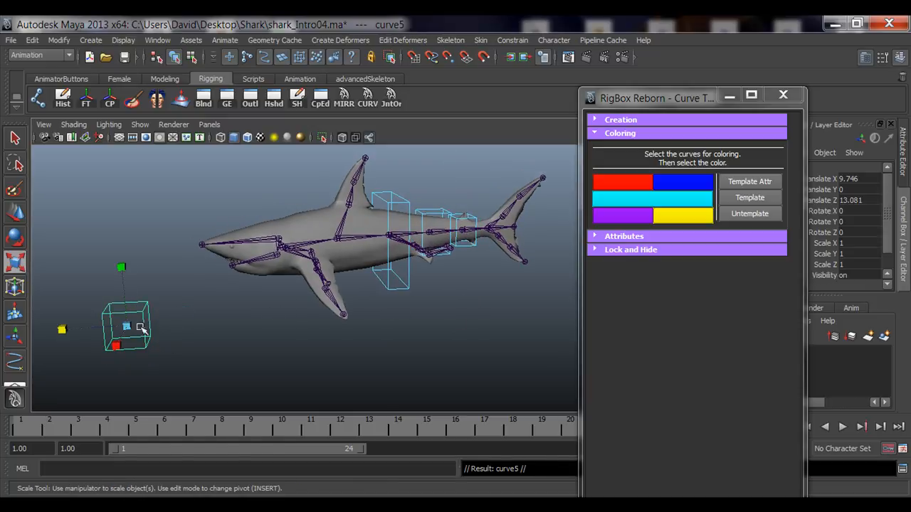
{"action": "key", "text": "w"}
{"action": "left_click_drag", "start_coordinate": [102, 328], "coordinate": [237, 339]}
{"action": "middle_click_drag", "start_coordinate": [346, 311], "coordinate": [322, 323], "text": "alt"}
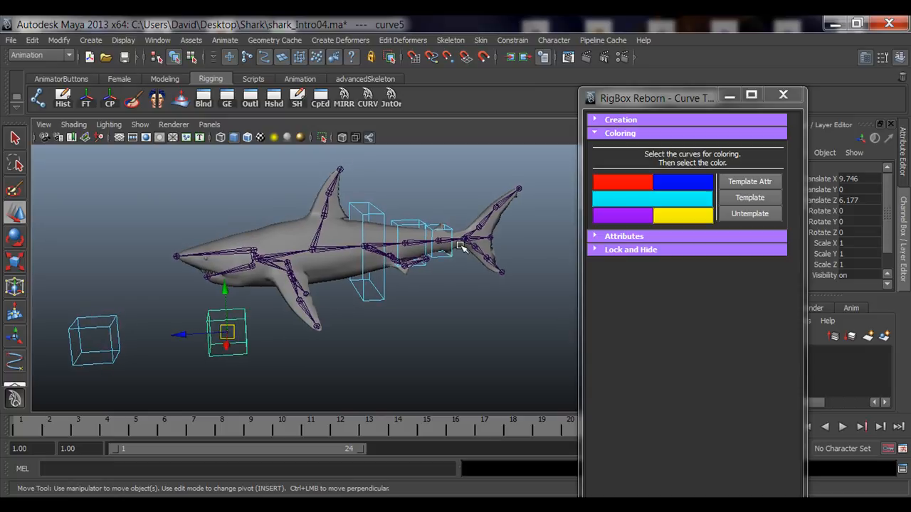
{"action": "key", "text": "v"}
{"action": "middle_click_drag", "start_coordinate": [459, 242], "coordinate": [464, 234]}
{"action": "key", "text": "r"}
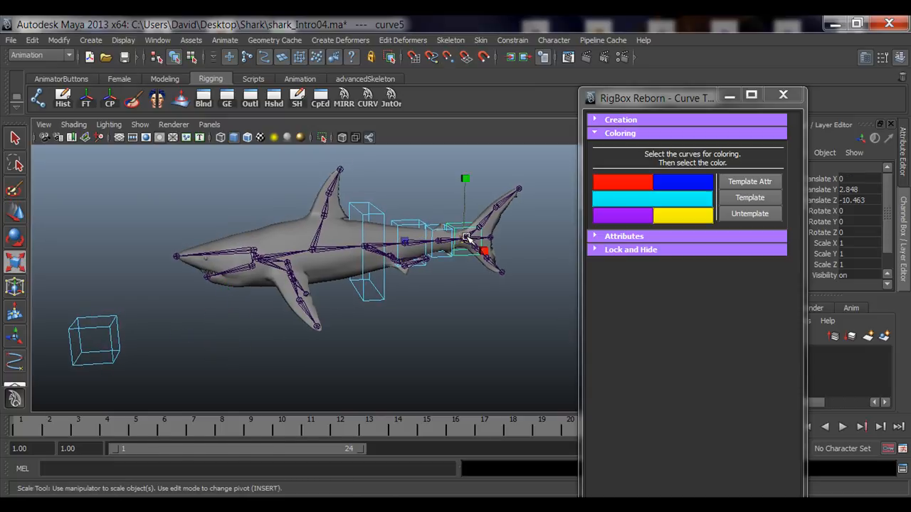
{"action": "left_click_drag", "start_coordinate": [464, 241], "coordinate": [427, 246]}
{"action": "left_click", "coordinate": [454, 321]}
{"action": "left_click_drag", "start_coordinate": [480, 315], "coordinate": [397, 335], "text": "alt"}
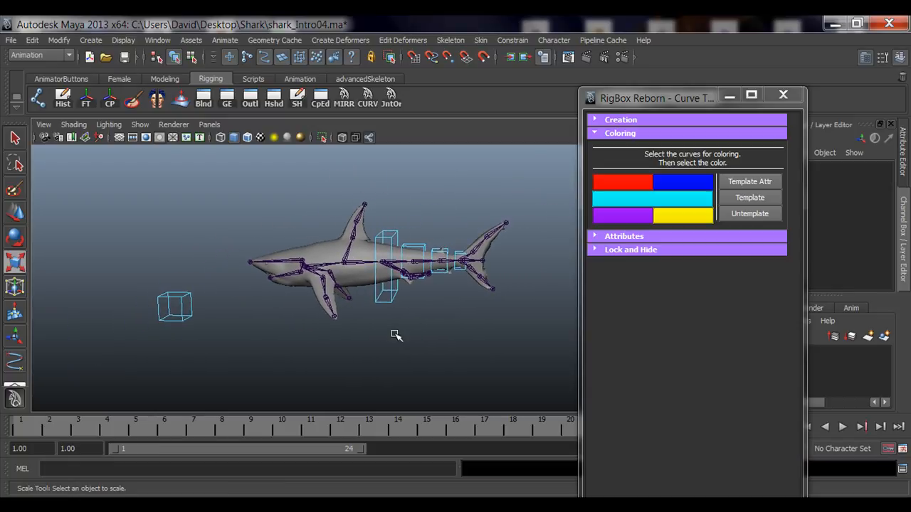